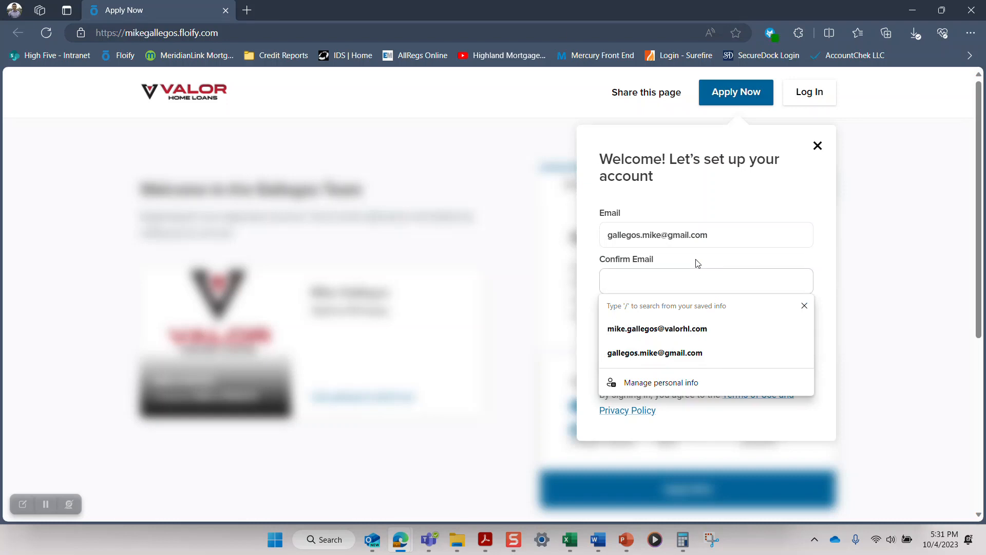
Step: Confirm the account e-mail, enter the account password, continue with the sign-up and accept saving the password in the browser
click(665, 352)
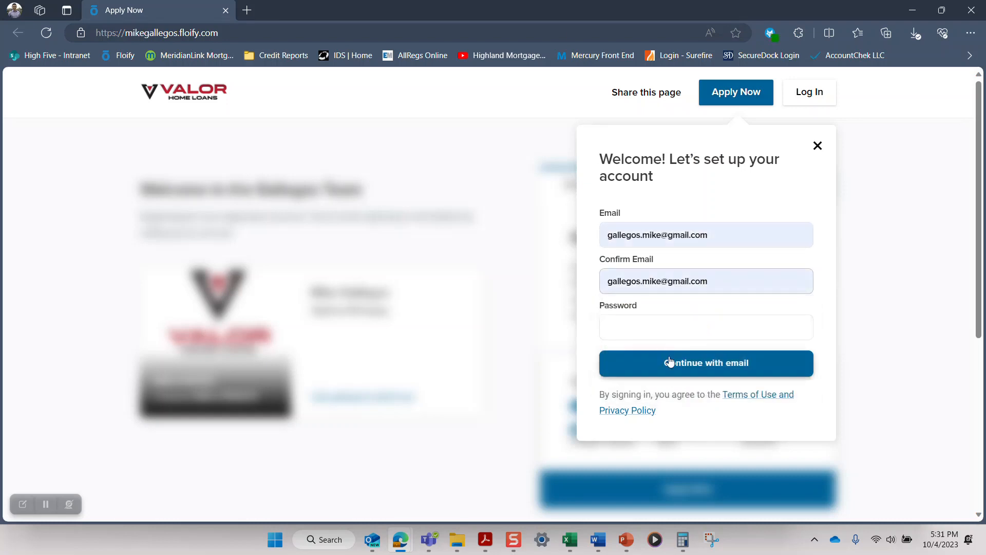
click(665, 326)
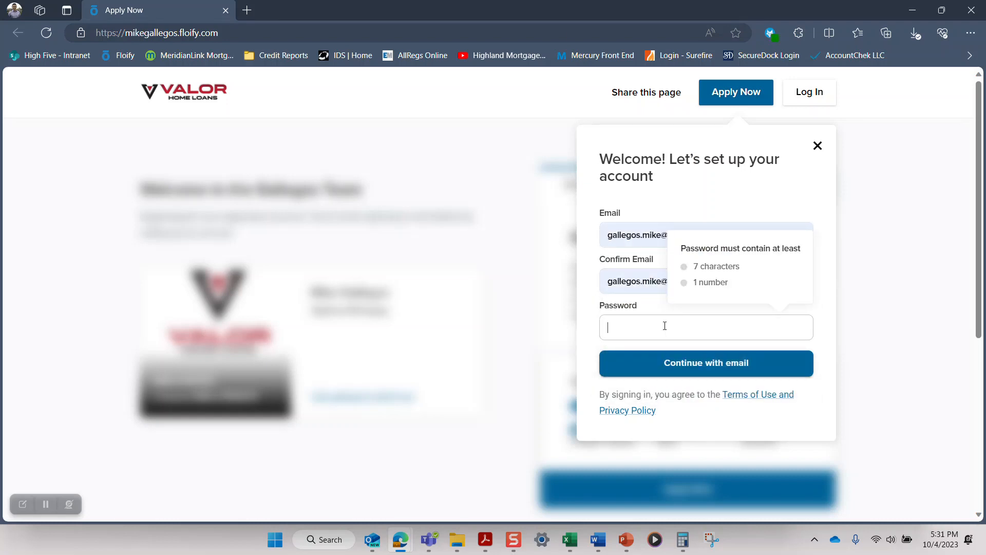
text(••••••••••)
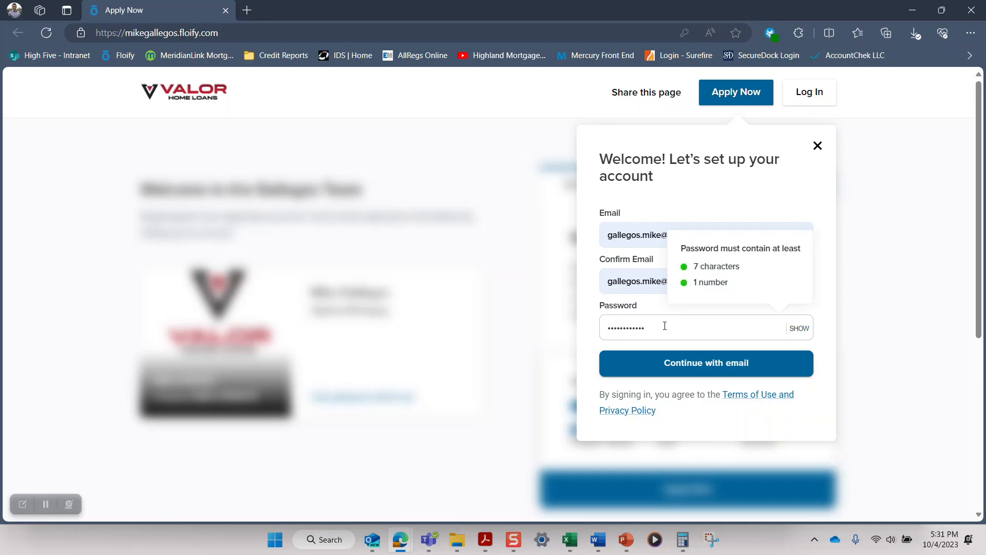
click(687, 369)
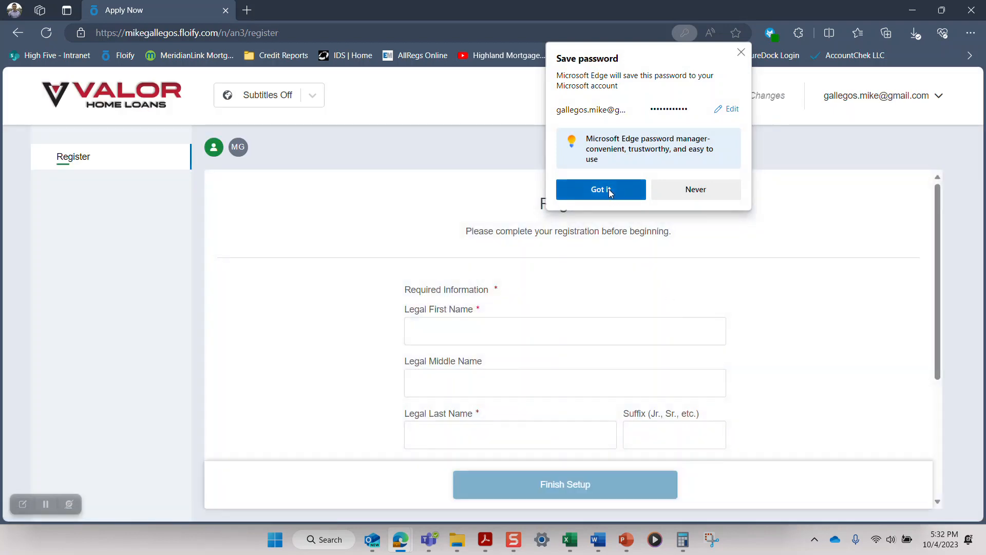
click(608, 190)
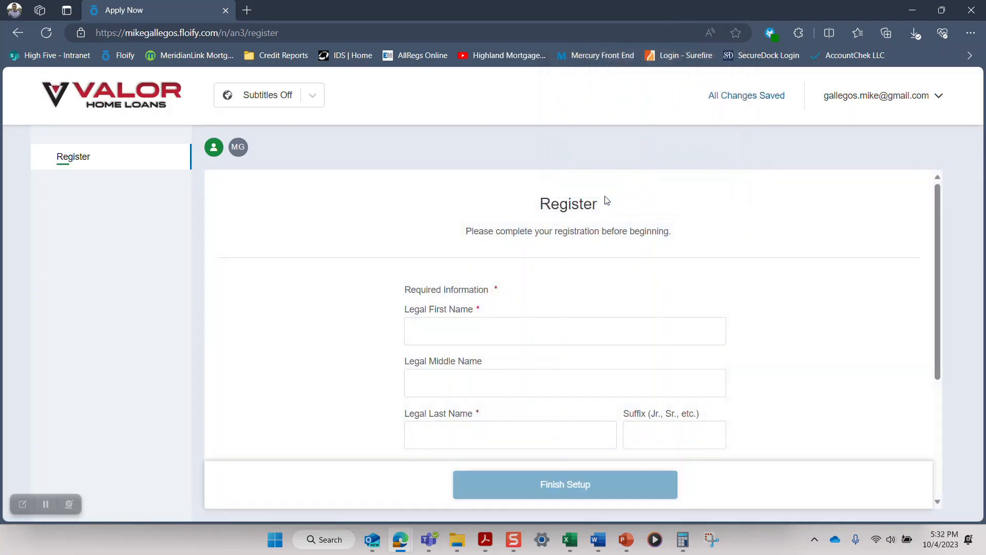
Step: Fill in the applicant's legal first, middle and last name on the registration form, leaving the suffix blank
click(531, 331)
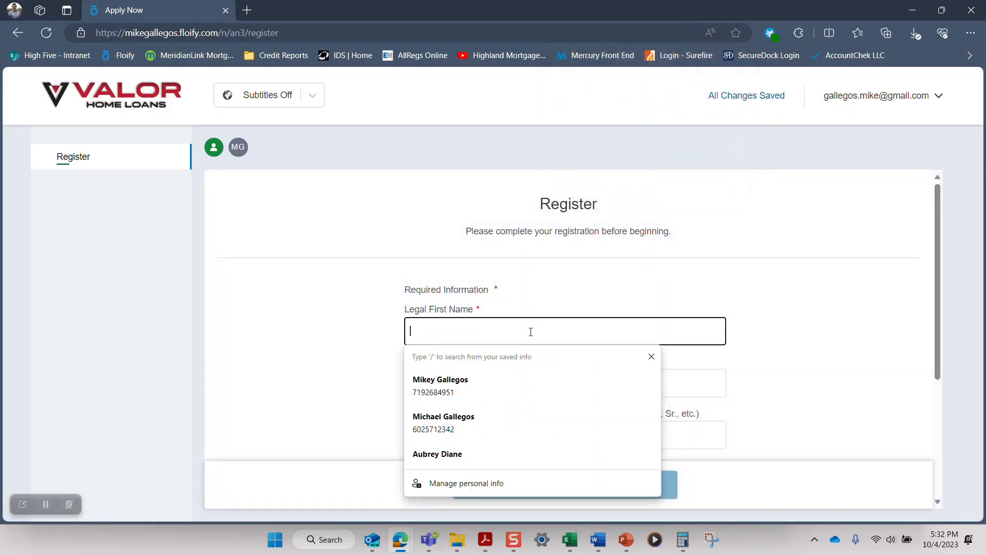
click(455, 416)
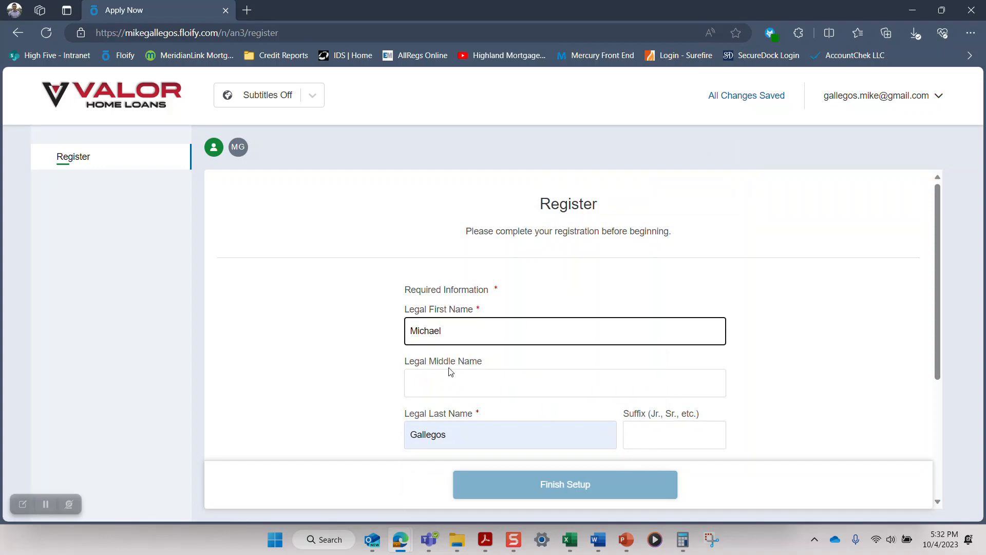
click(447, 382)
text(Thomas)
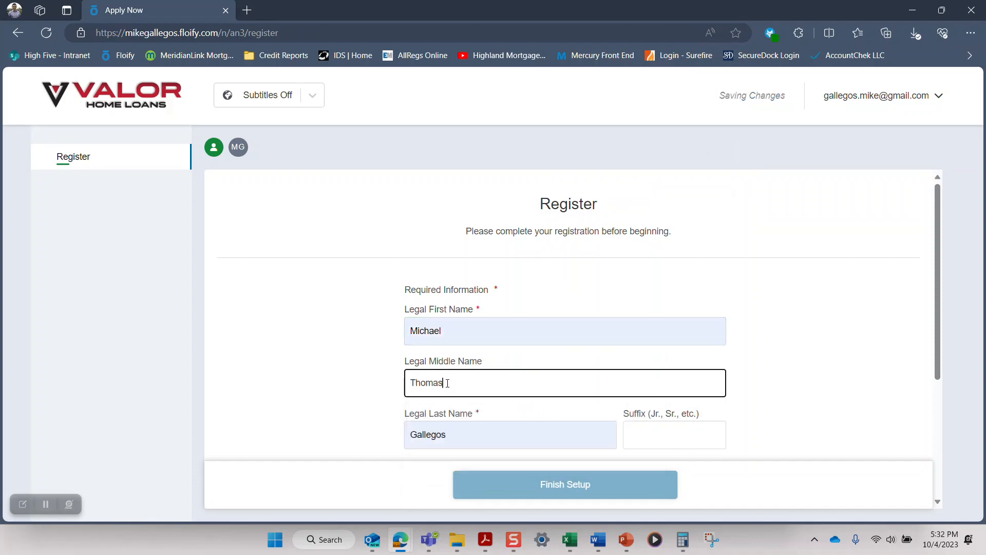
key(Tab)
key(Tab)
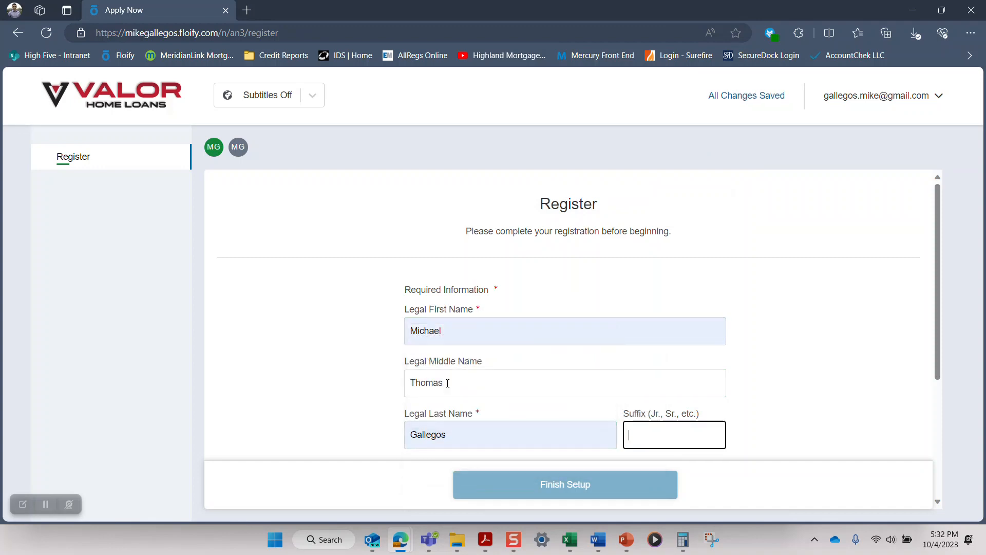
Step: Consent to doing business electronically, answer Yes to lender status messages, and finish the registration setup
scroll(448, 383, down, 4)
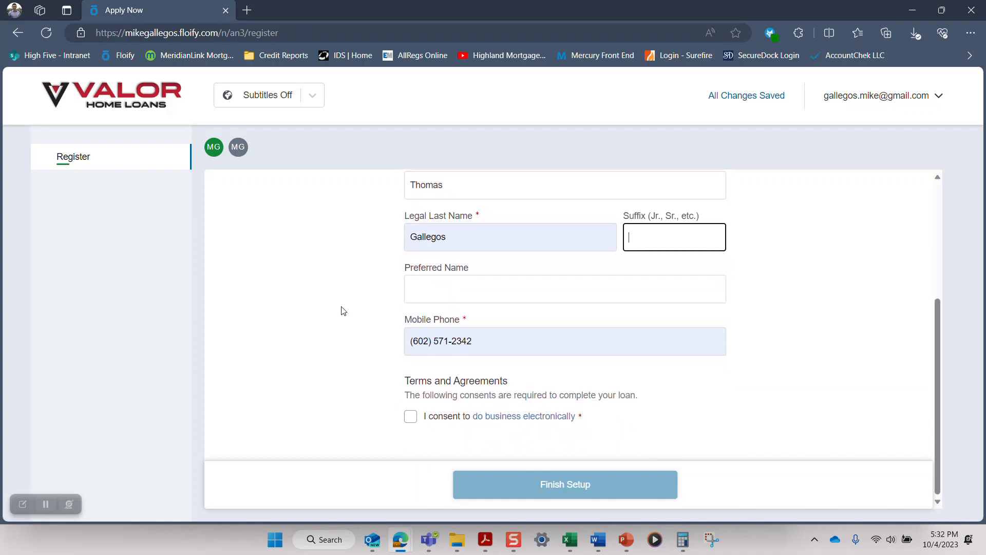
click(411, 416)
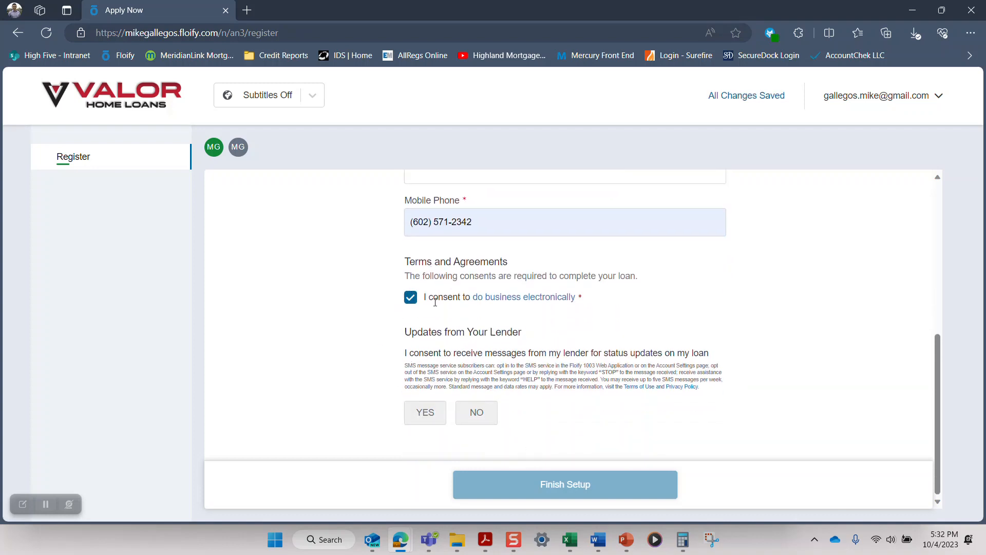
click(426, 418)
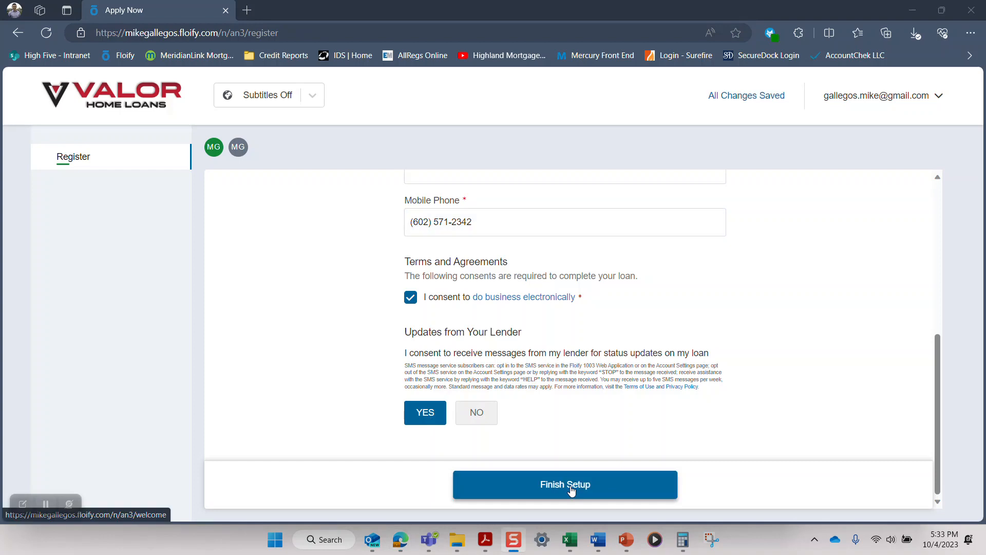
click(571, 489)
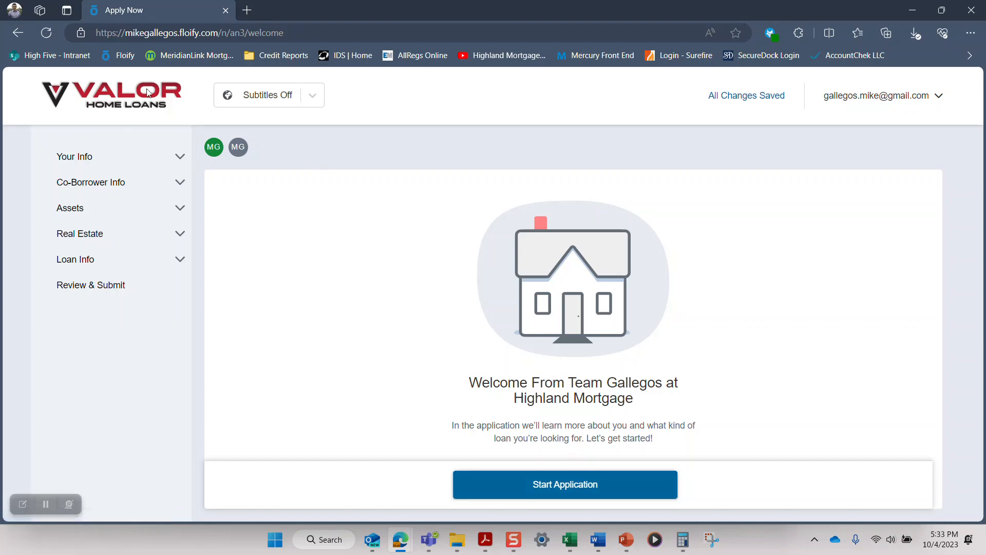
Step: Start the application's About You section and enter the borrower's date of birth and Social Security number
click(567, 486)
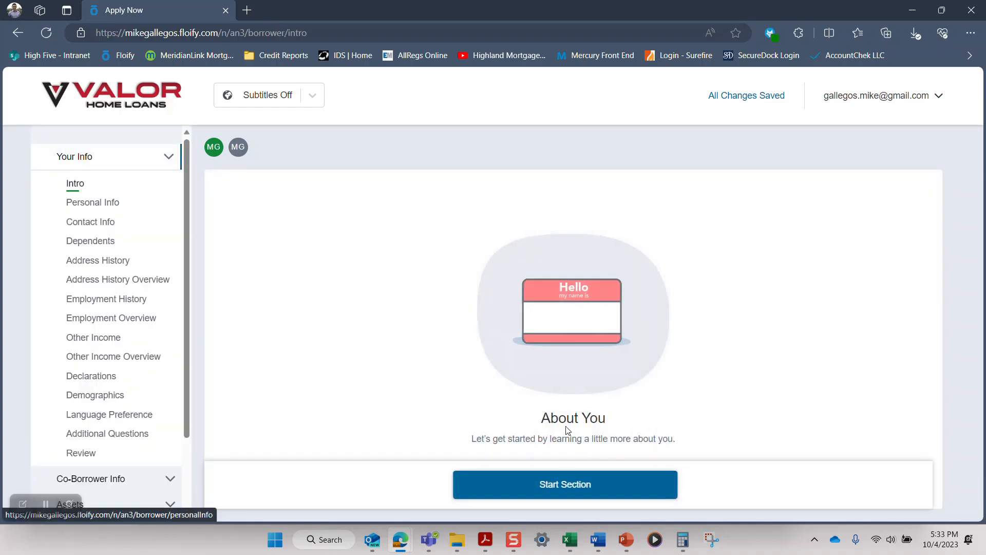
click(568, 492)
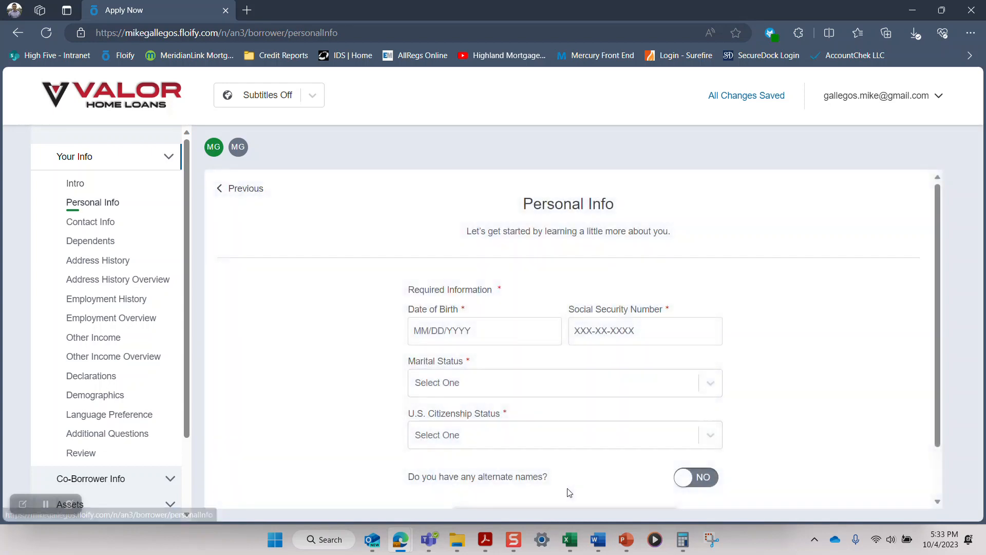
click(487, 327)
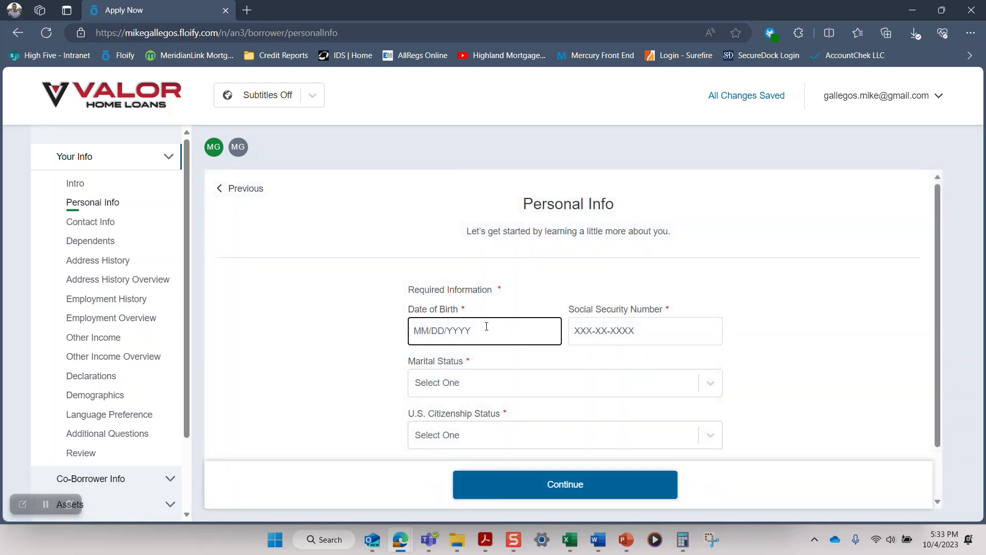
key(Tab)
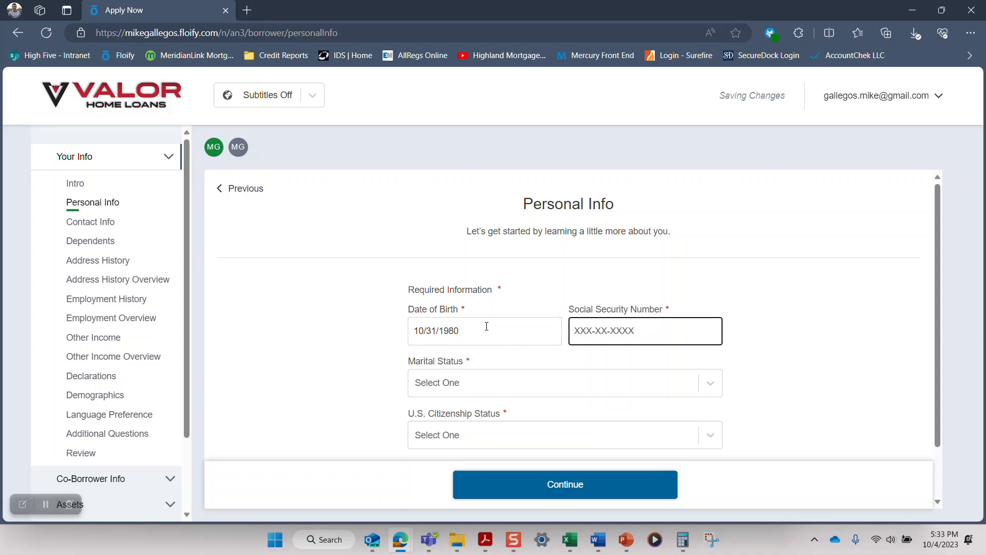
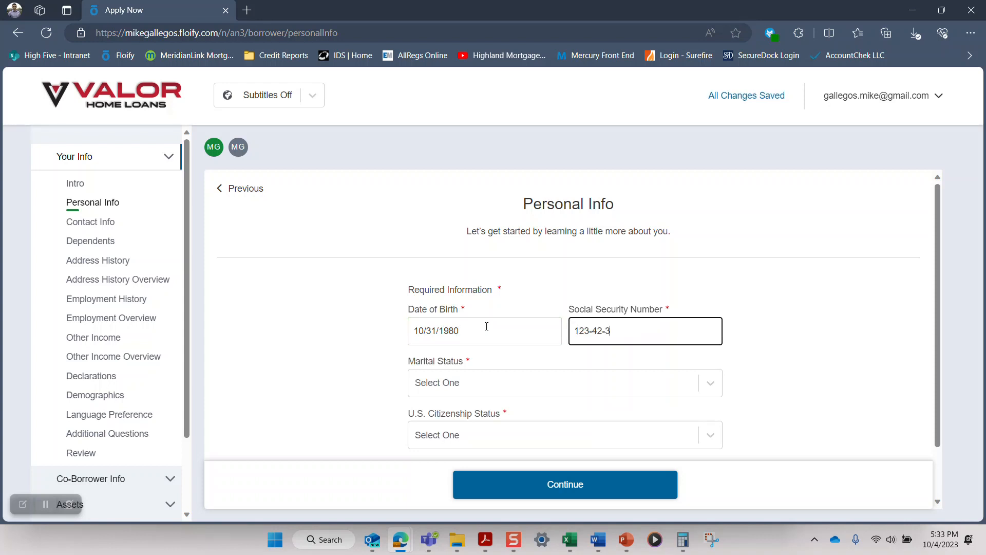
Step: Set the marital status to Married and the citizenship status to U.S. Citizen, and continue to the contact info
key(Tab)
key(Down)
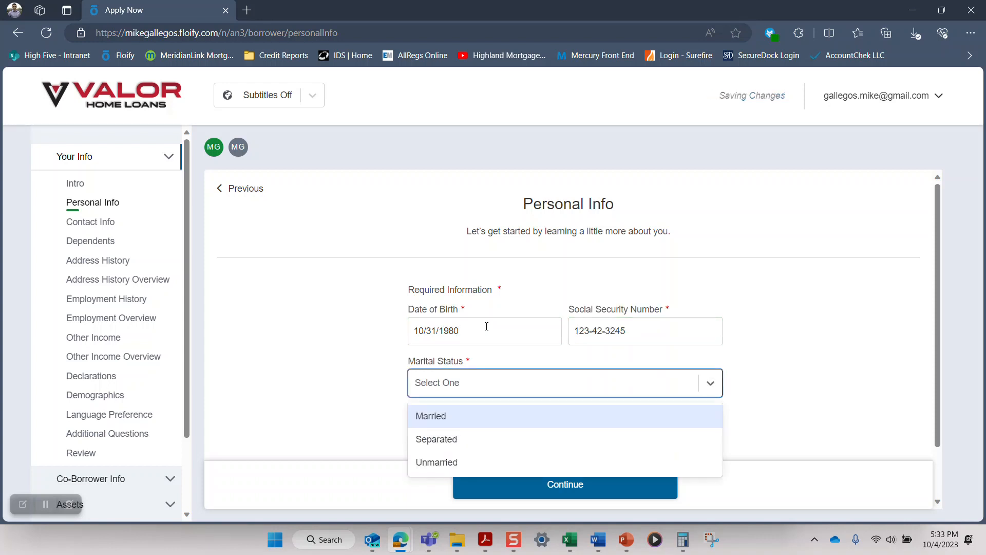
click(456, 415)
scroll(446, 374, down, 1)
click(447, 374)
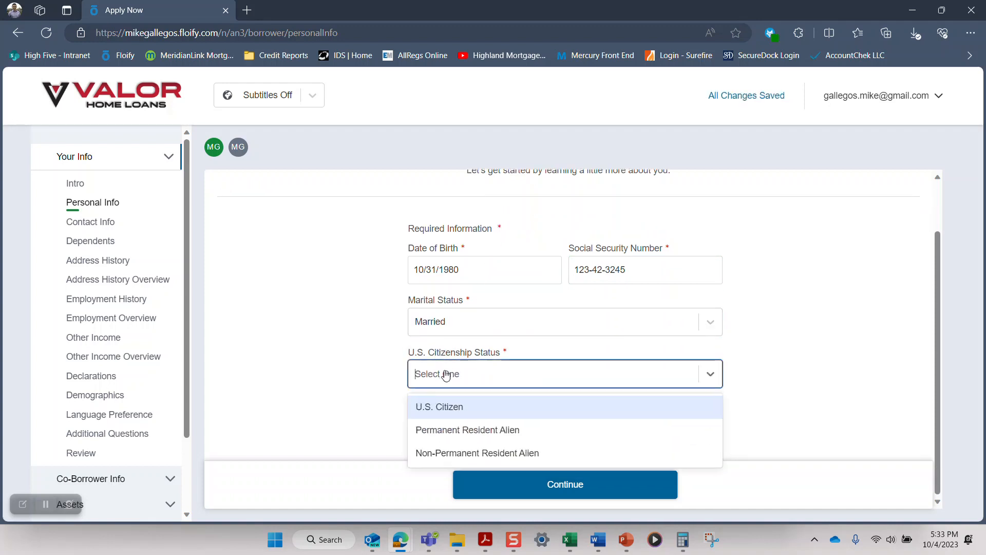
click(440, 410)
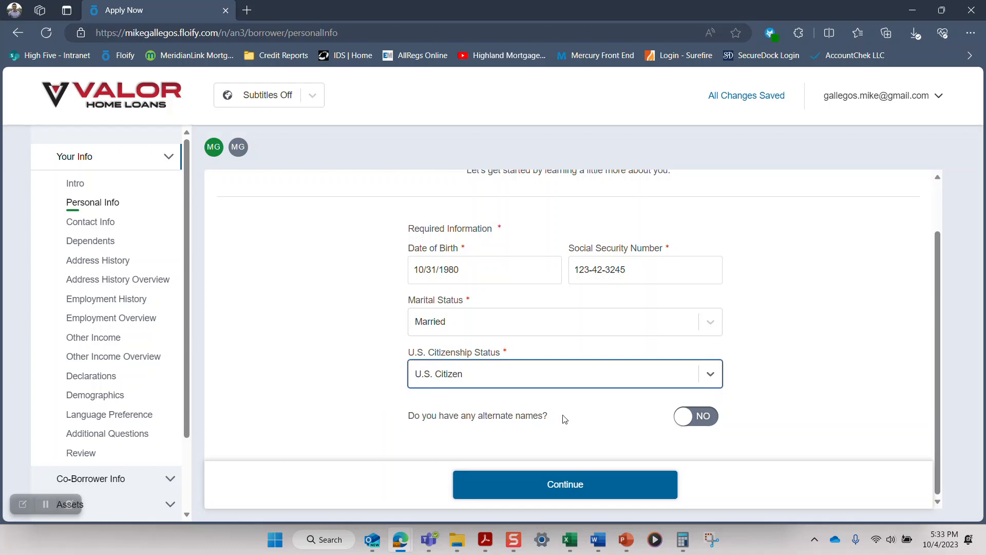
click(560, 484)
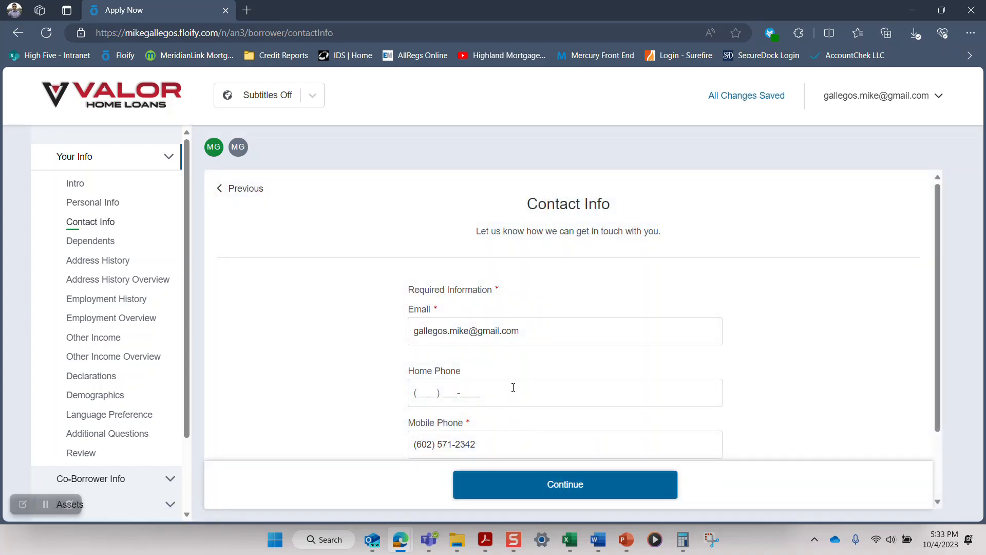
Step: Accept the prefilled contact info, answer Yes to having dependents, and set the number of dependents to 3
scroll(491, 360, down, 2)
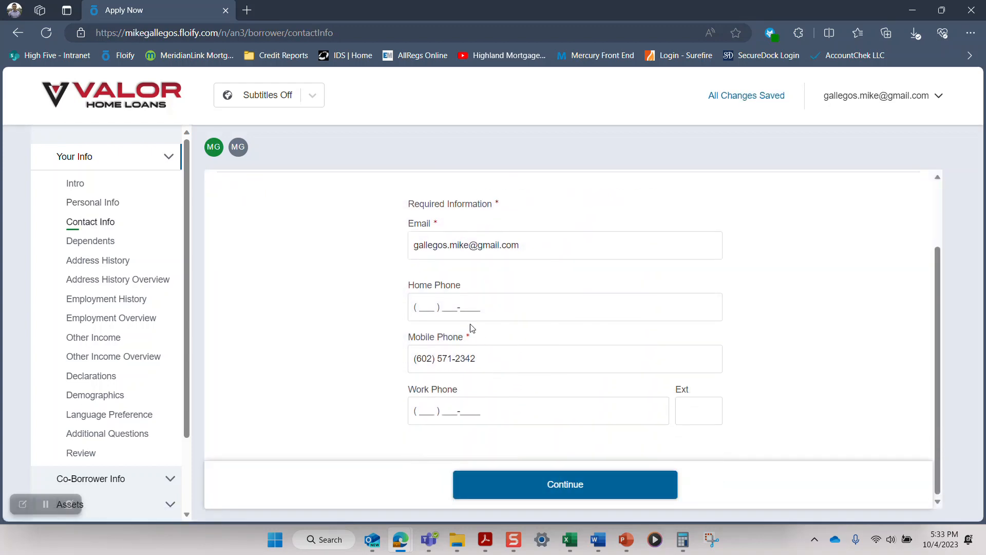
click(560, 486)
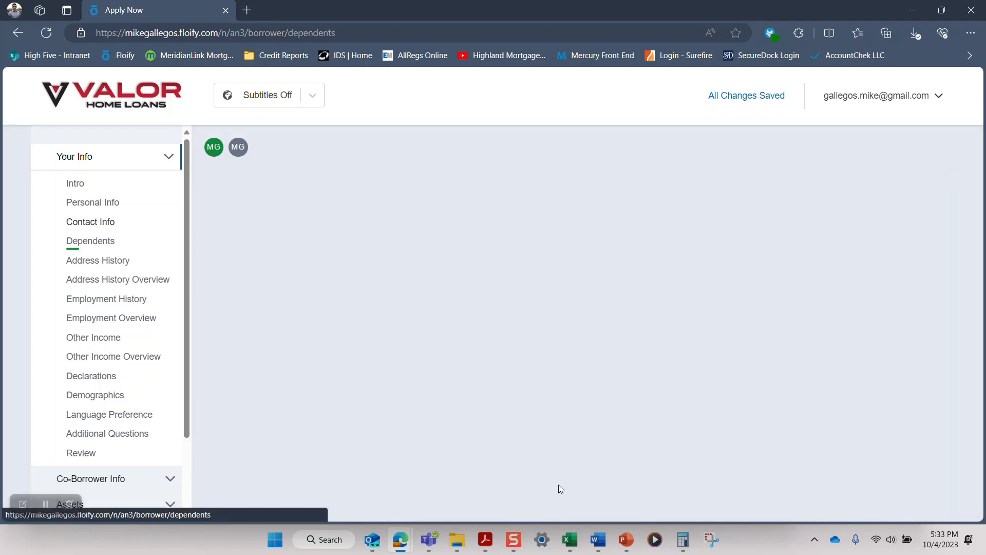
click(710, 280)
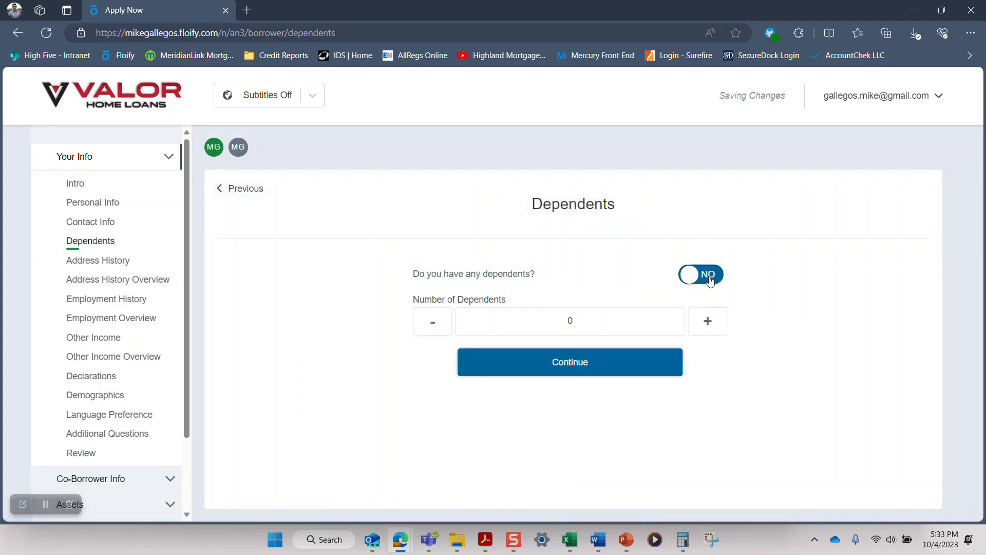
click(710, 326)
click(710, 327)
click(709, 326)
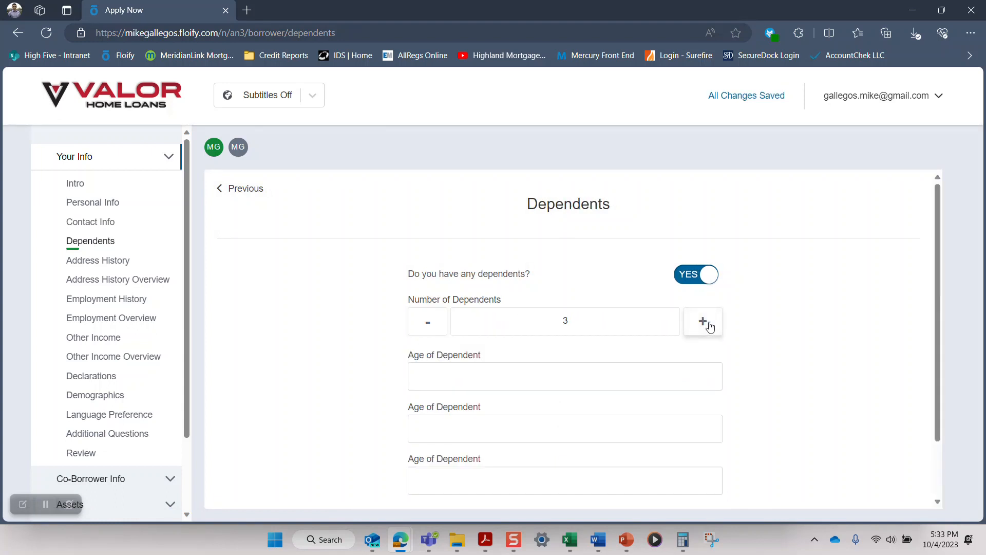
Step: Enter the dependents' ages as 42, 5 and 2, and continue to the address history
click(638, 378)
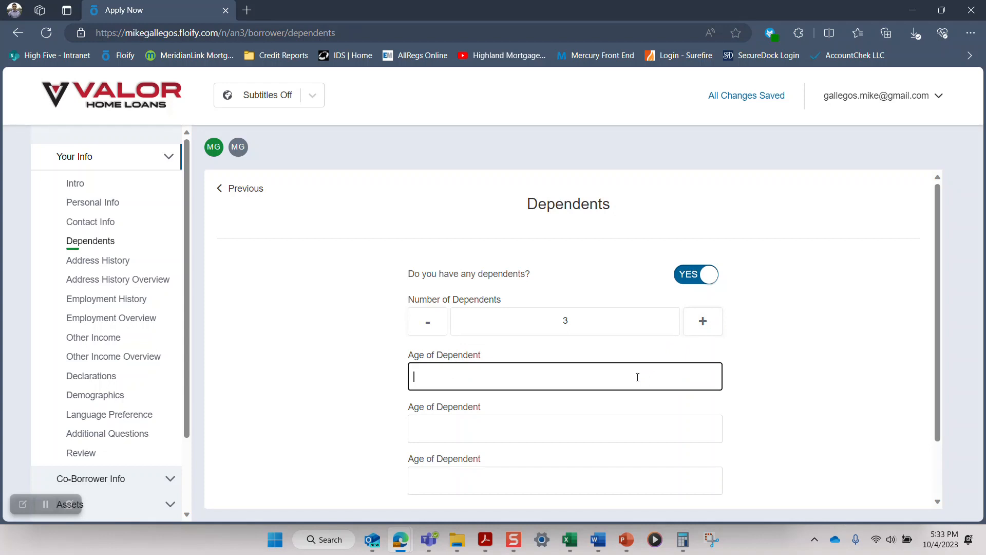
text(42)
key(Tab)
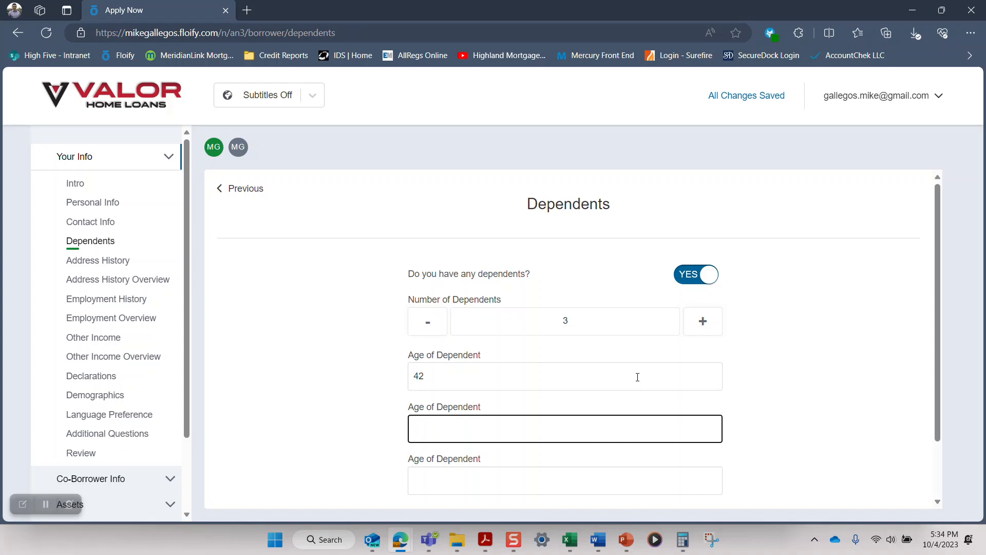
text(5)
key(Tab)
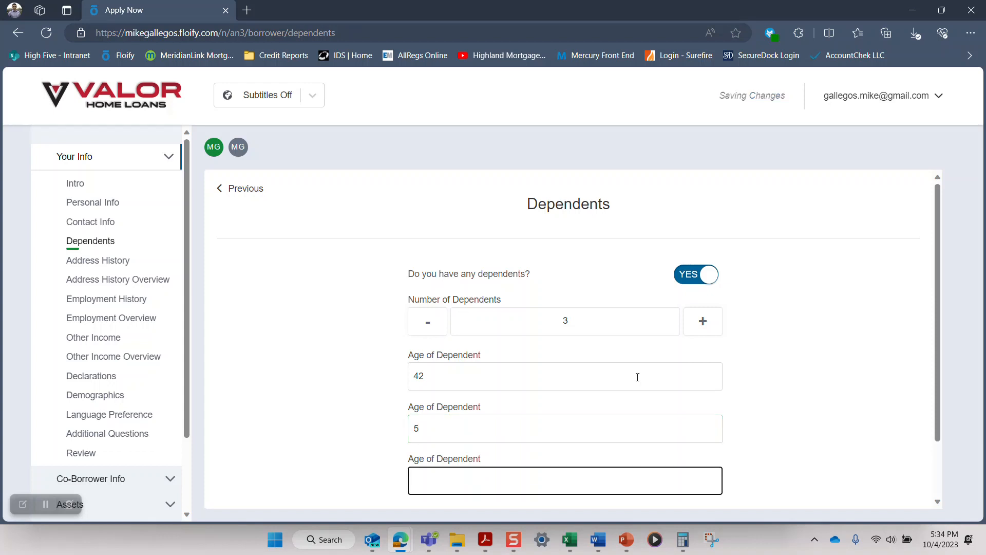
text(2)
scroll(638, 381, down, 1)
key(Tab)
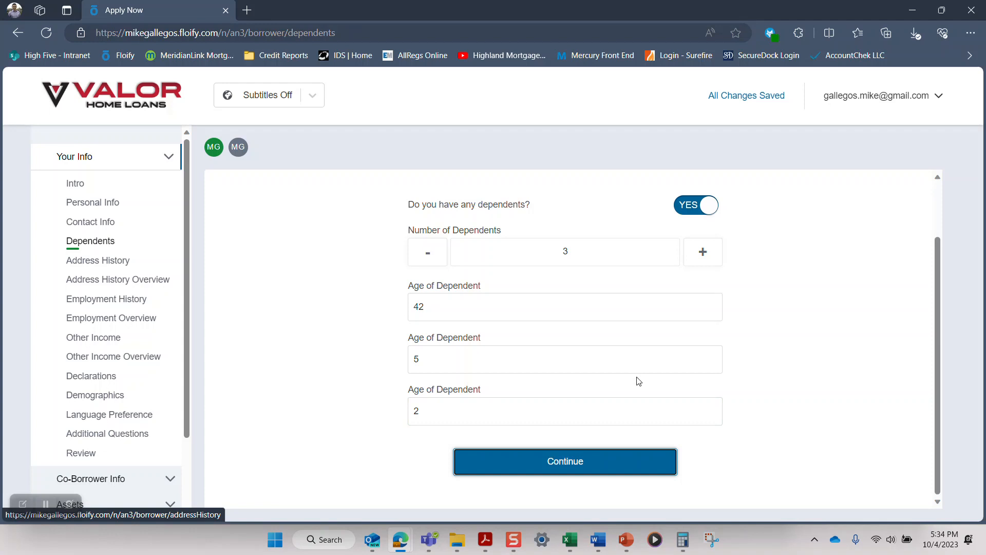
click(577, 464)
Step: Enter the borrower's current street address and accept the matching suggestion for the borrower's city to fill the remaining address fields
scroll(570, 372, down, 1)
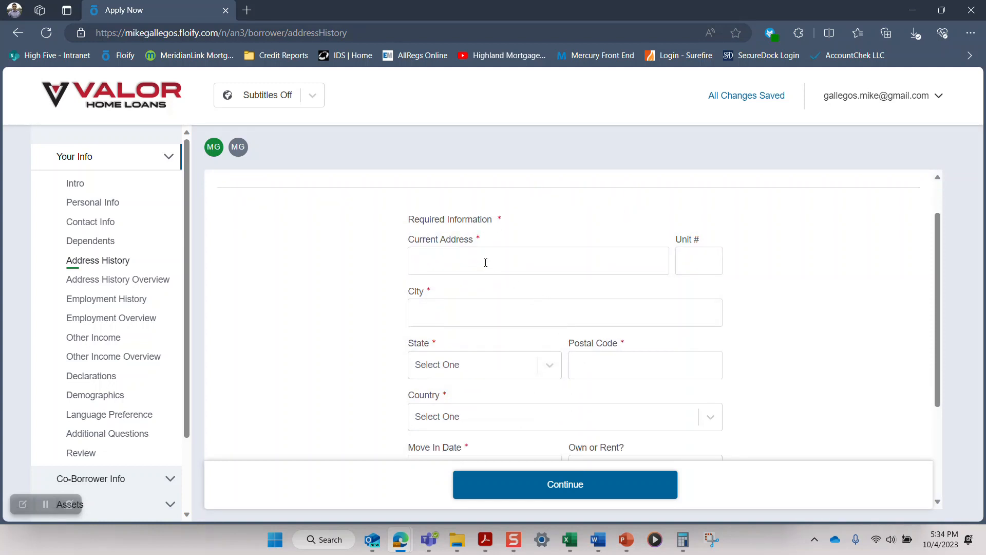
click(485, 263)
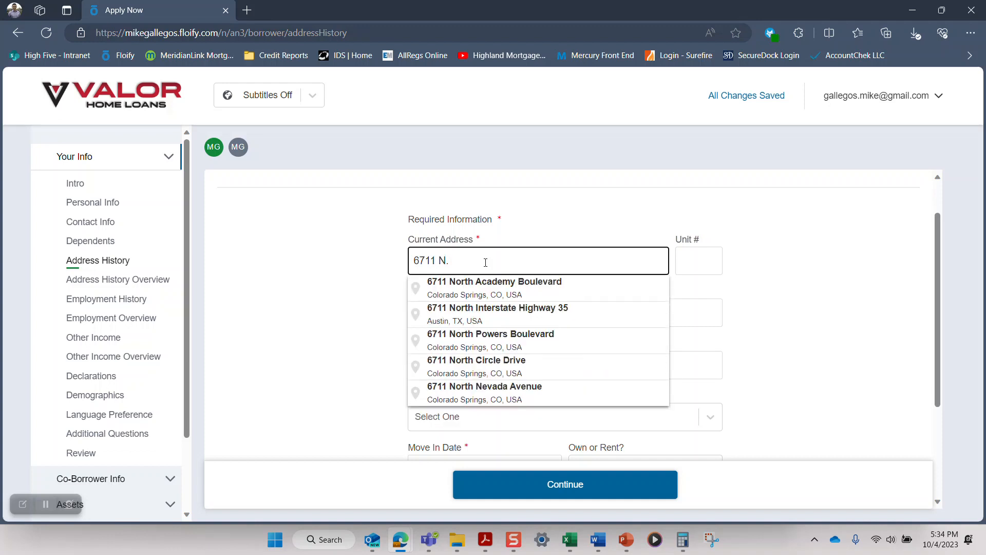
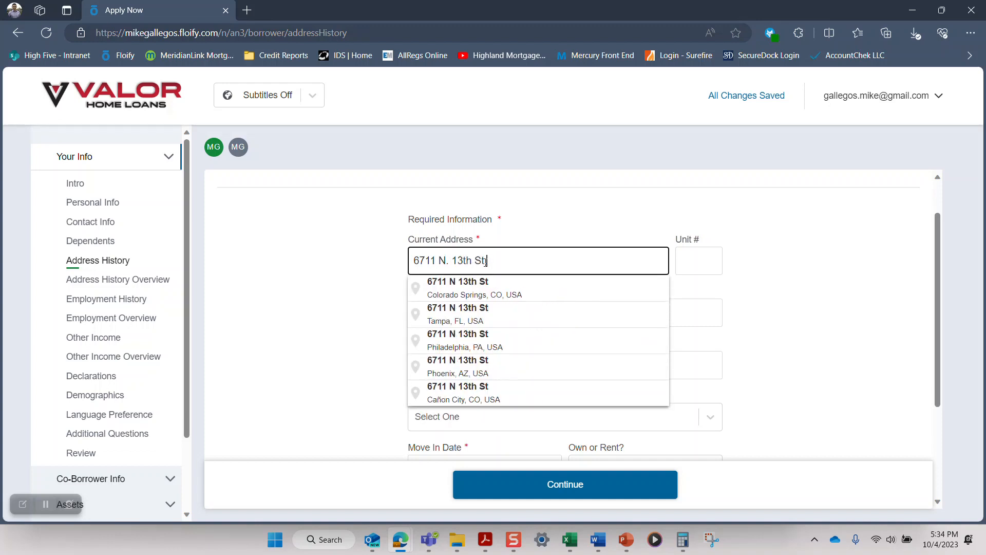
click(485, 369)
Step: Set the move-in date of the current address to 05/2020 and its housing status to Own
scroll(313, 317, down, 3)
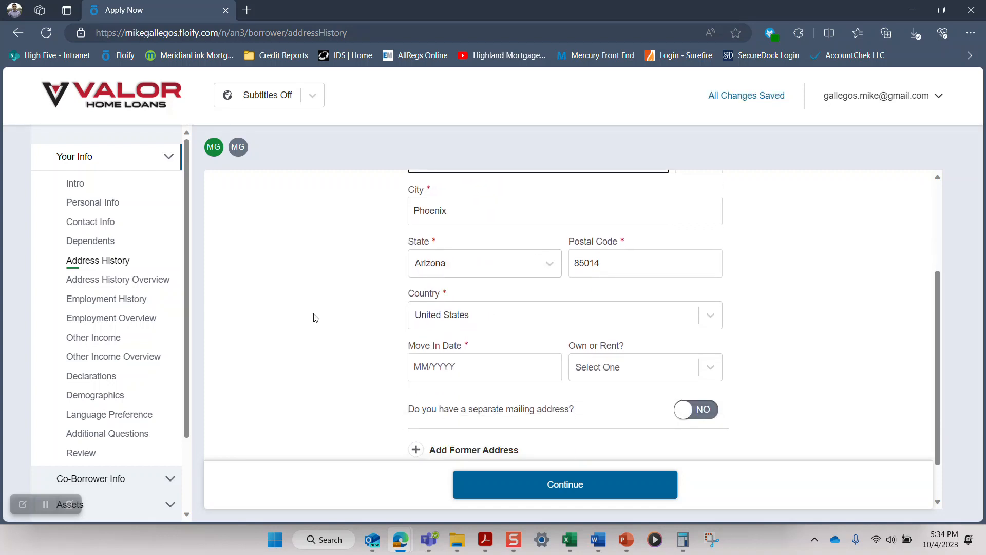
click(474, 316)
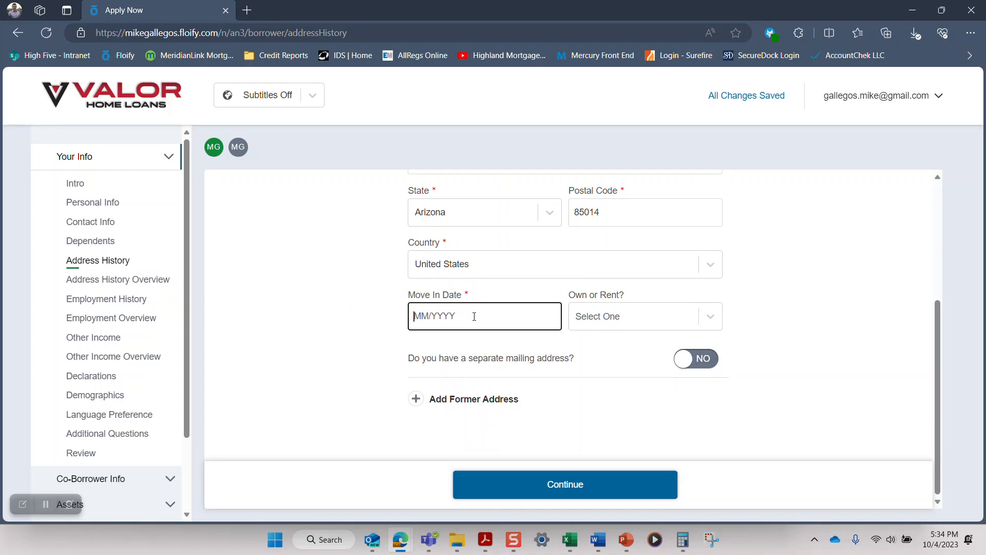
text(05/2020)
key(Tab)
click(711, 316)
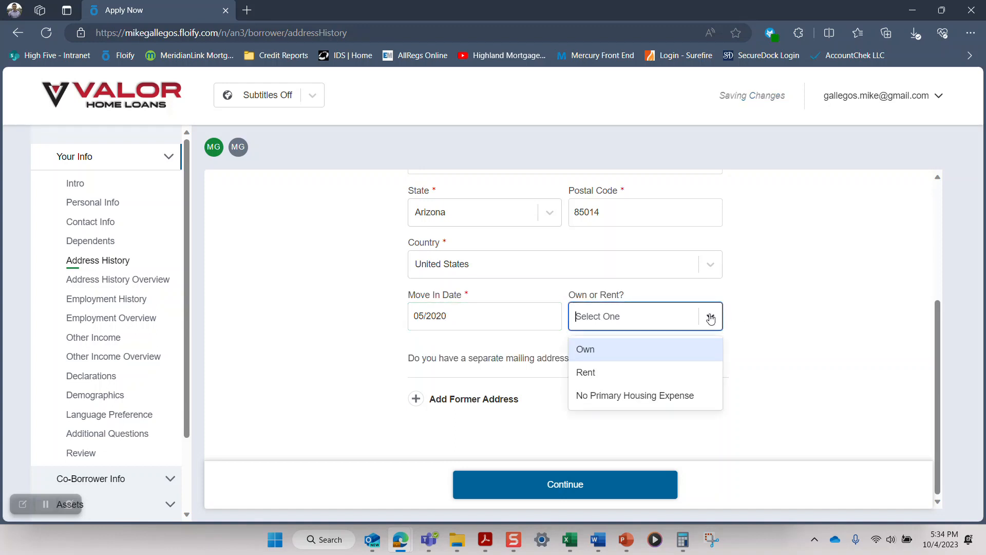
click(667, 359)
Step: Enter a property value of $400,000 for the current home and set its status to Retained
scroll(667, 358, down, 1)
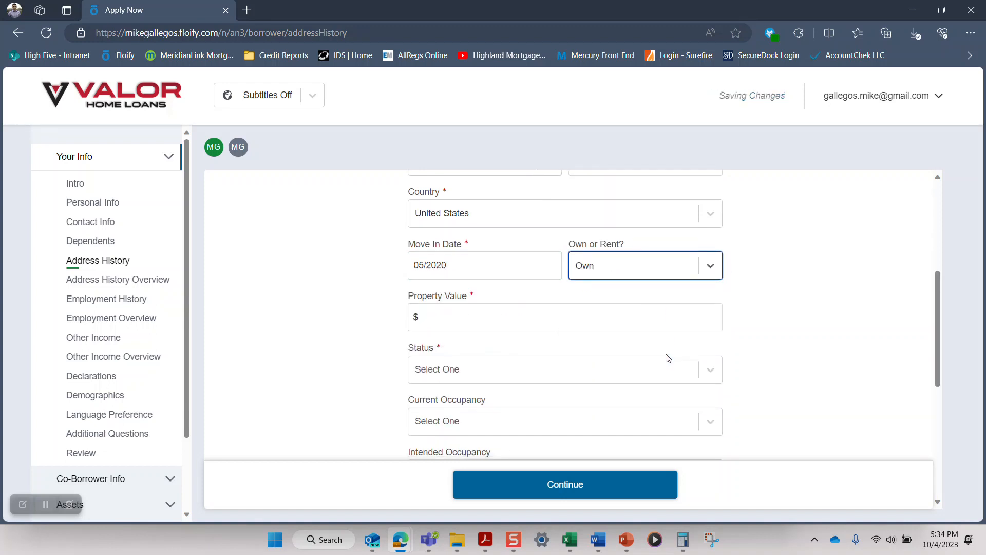
click(623, 316)
text(400,000)
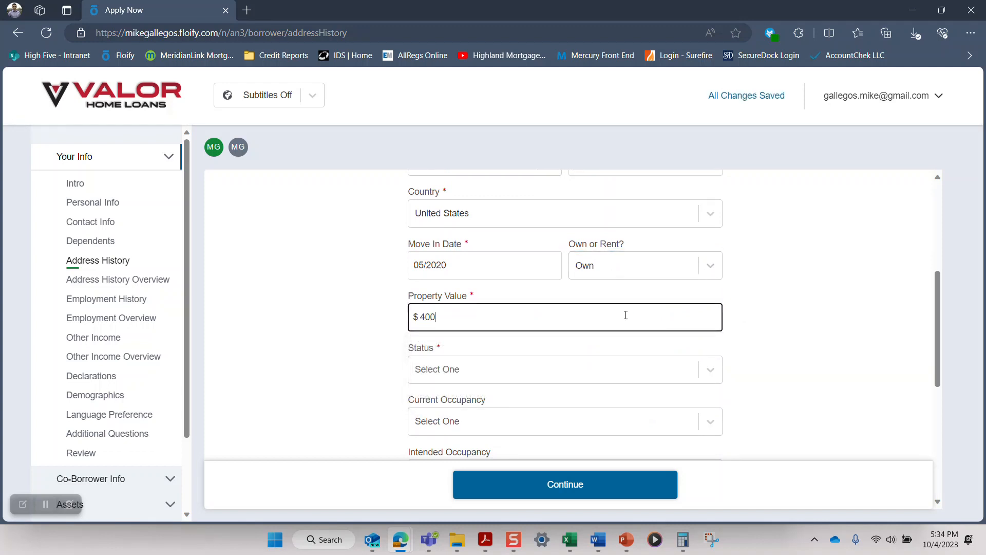
key(Tab)
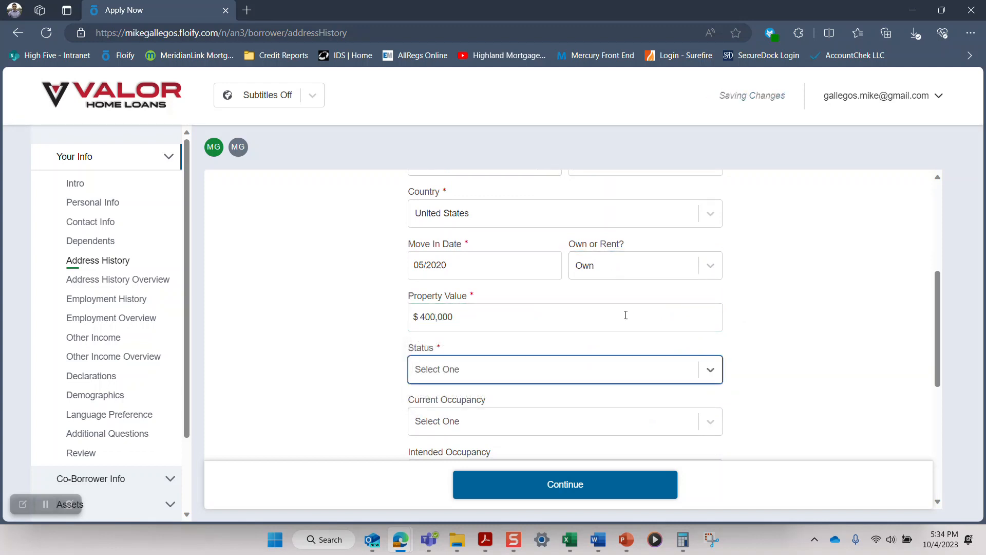
click(616, 373)
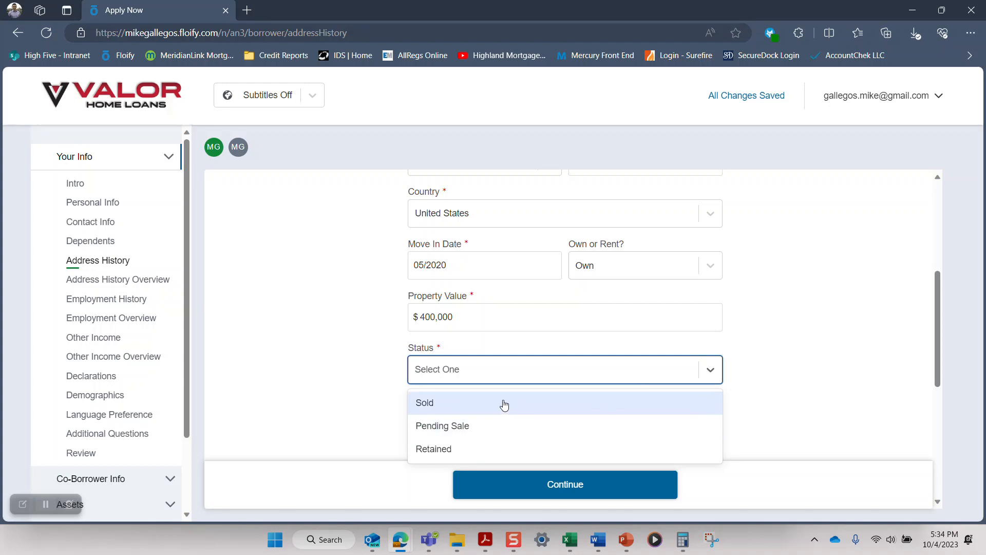
click(494, 454)
Step: Set the property type to Single Family Home, the current occupancy to Primary Residence and the intended occupancy to Investment Property
scroll(771, 383, down, 3)
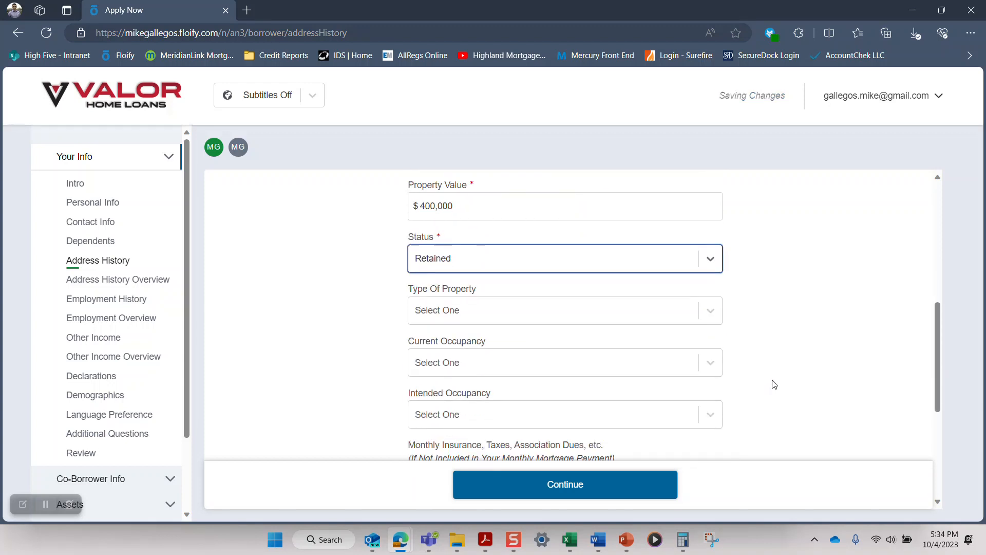
click(718, 273)
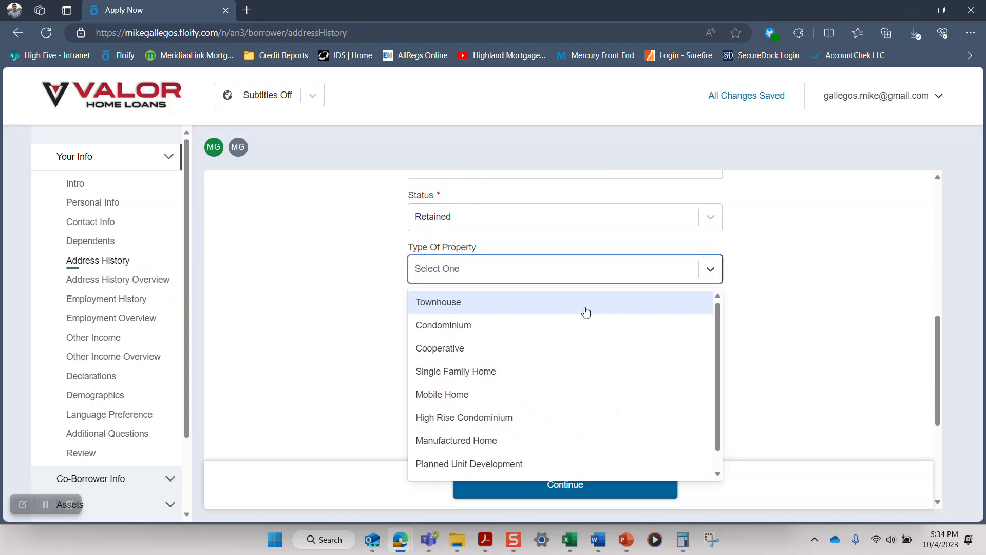
click(539, 374)
click(537, 324)
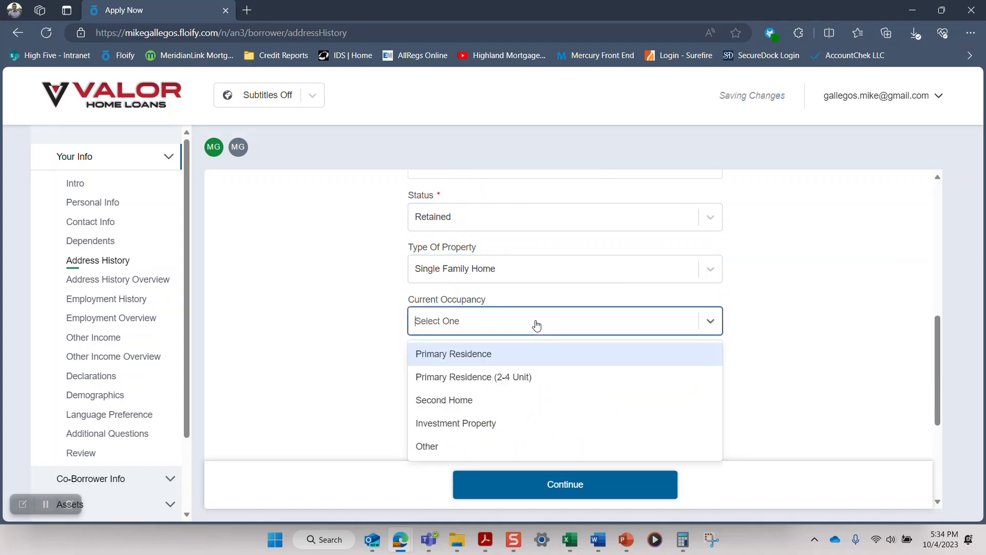
click(501, 359)
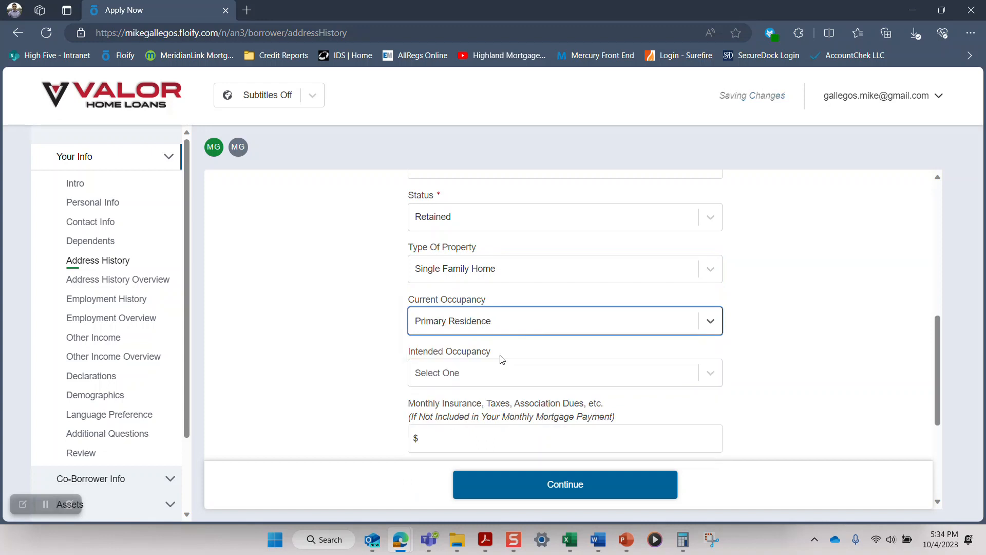
click(501, 383)
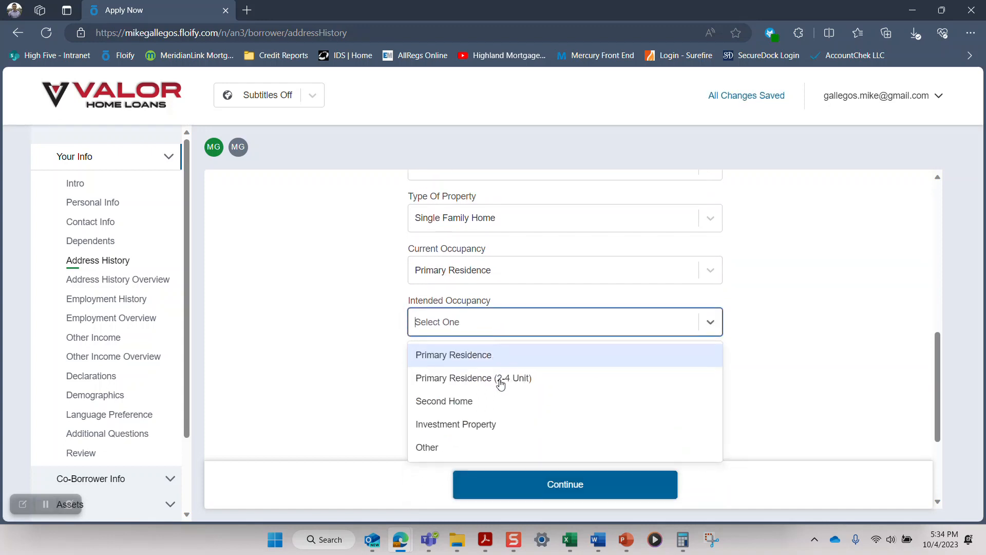
click(483, 424)
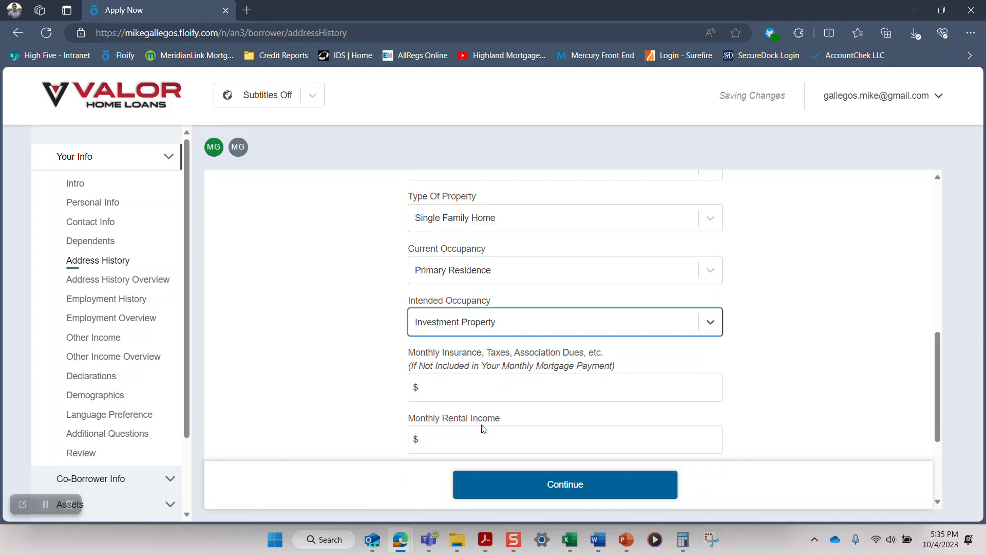
Step: Enter $150 for the monthly insurance, taxes and association dues, and leave the monthly rental income blank
scroll(462, 360, down, 2)
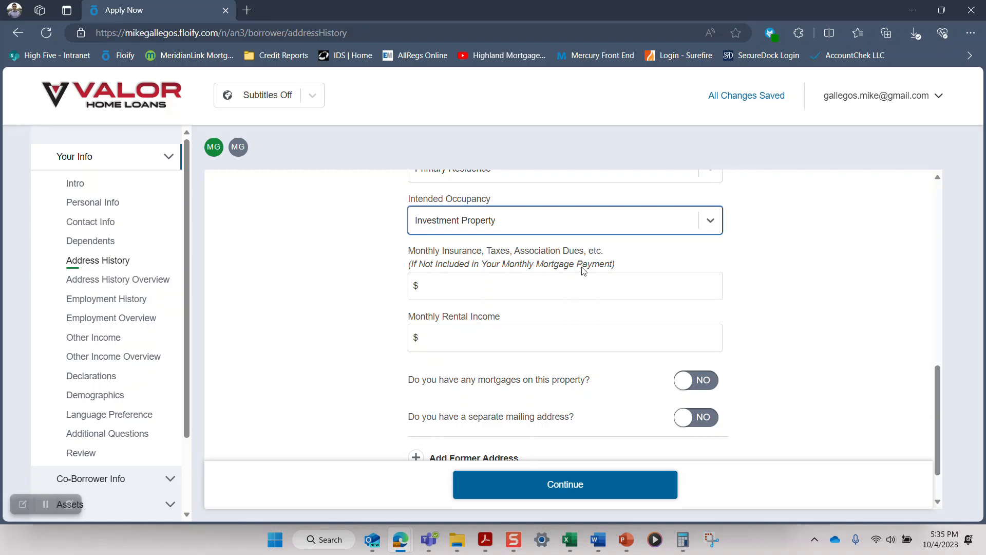
click(534, 288)
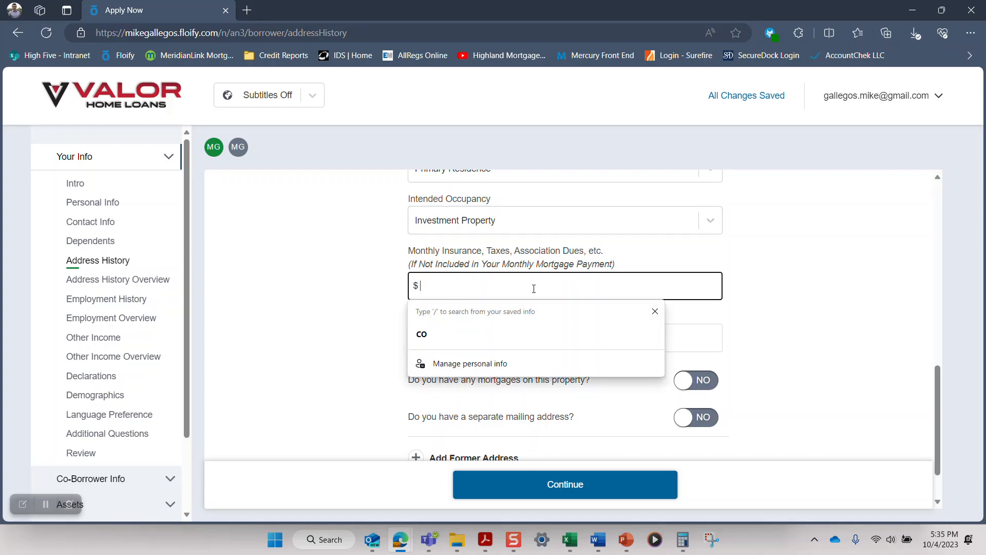
text(150)
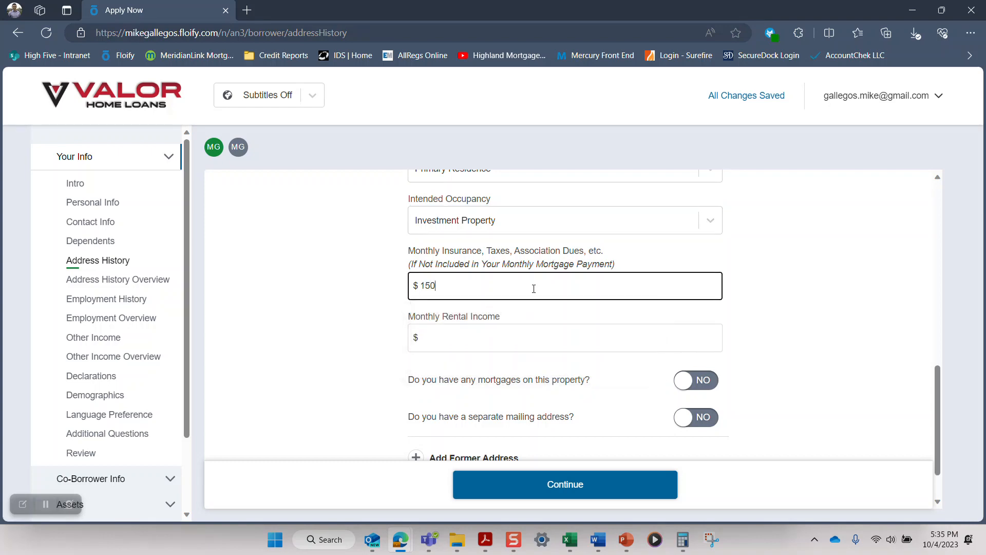
key(Tab)
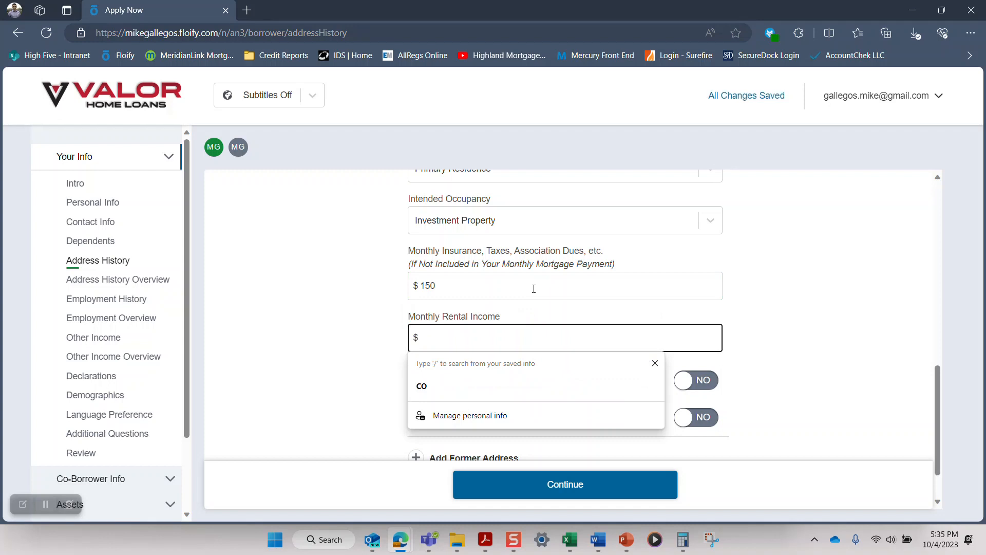
scroll(534, 289, down, 1)
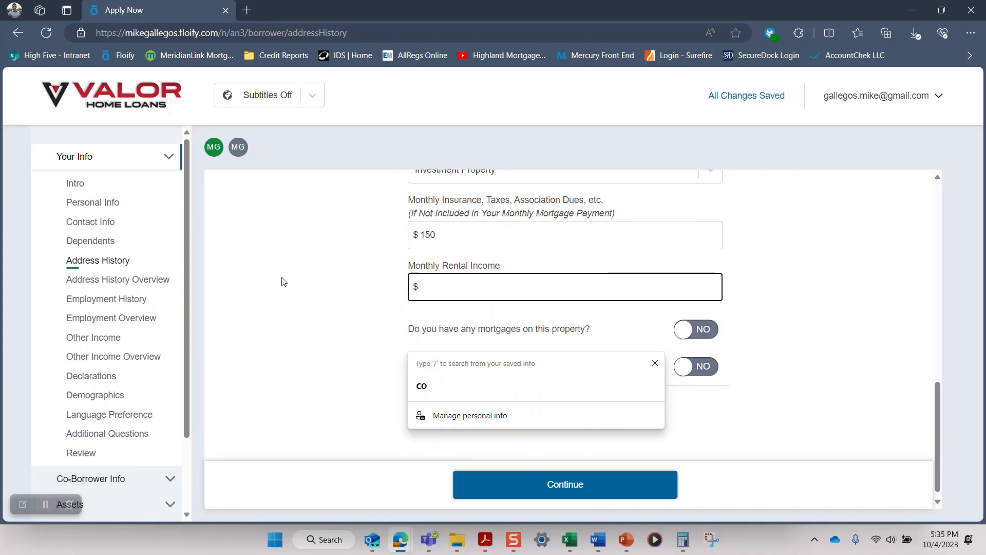
click(308, 281)
Step: Submit the current address, finish the address history and choose to add employment from the last two years
scroll(447, 283, down, 1)
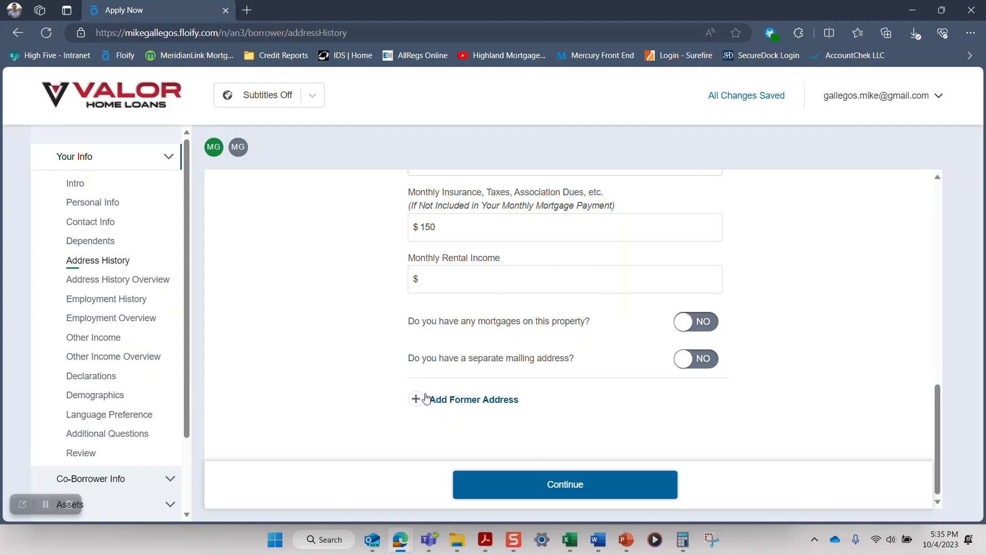
click(561, 487)
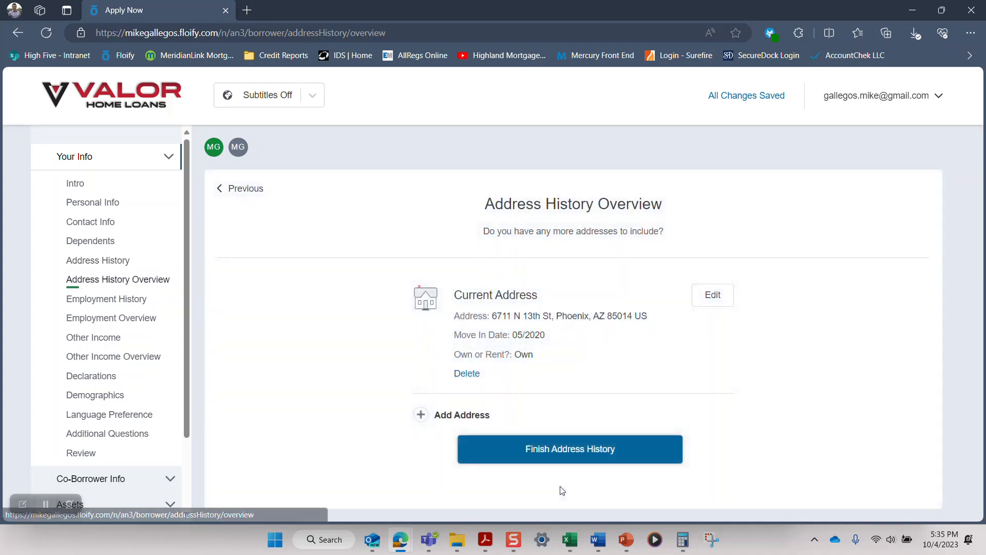
click(580, 451)
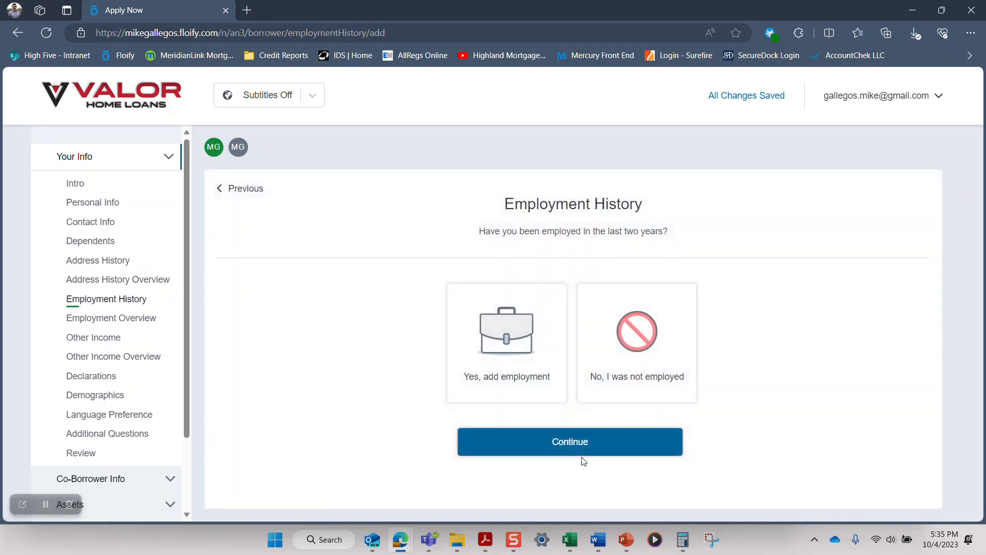
click(505, 344)
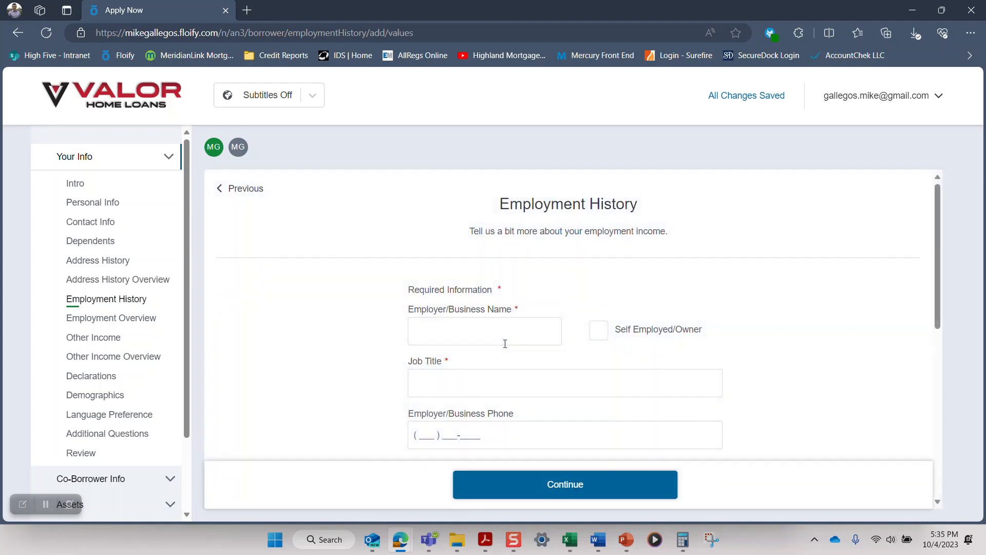
Step: Enter Valor Home Loans as the employer and LO as the job title, leaving the employer phone blank
click(505, 344)
text(Valor Home Loans)
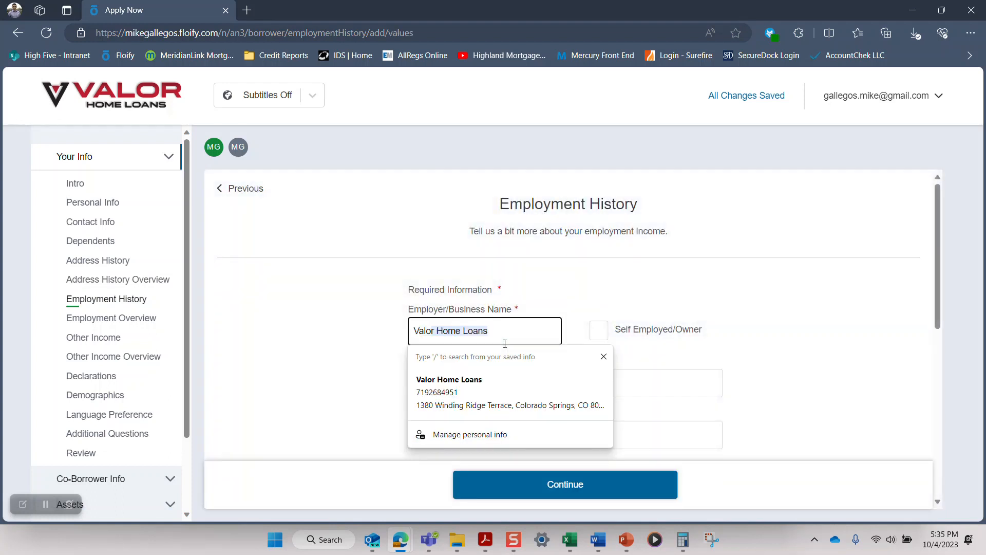
key(Tab)
key(Tab)
text(LO)
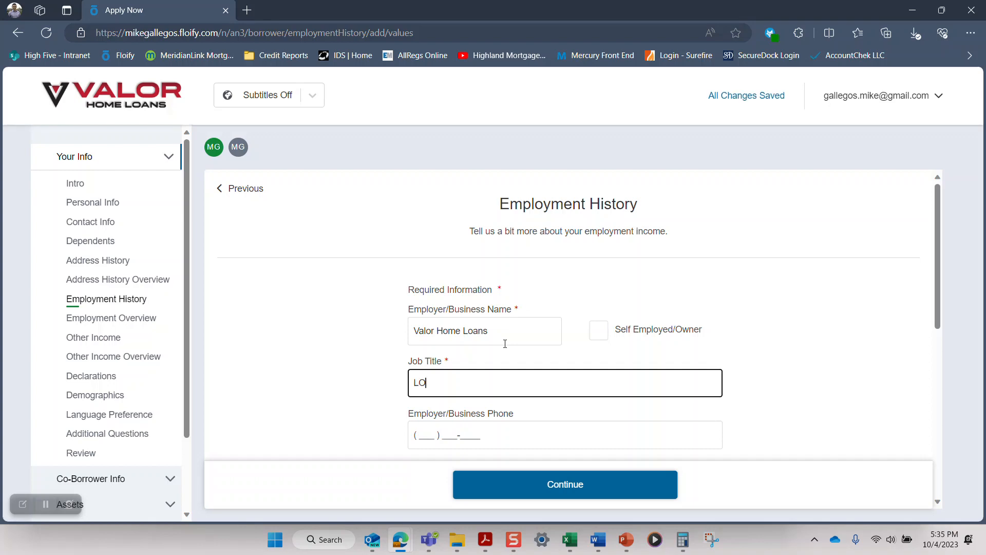
key(Tab)
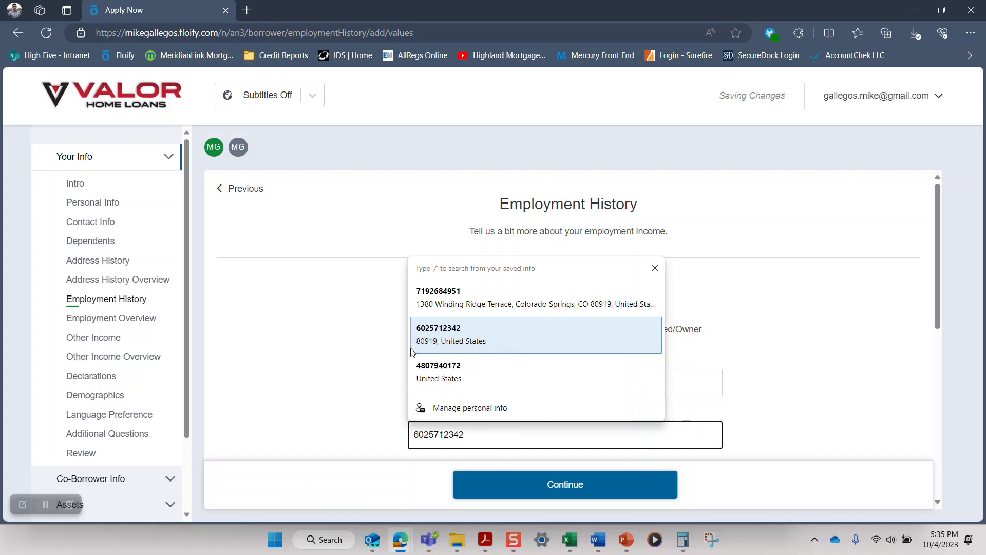
click(344, 353)
Step: Review the employer phone, address and employment date fields of the employment form
scroll(345, 354, down, 2)
scroll(344, 353, down, 1)
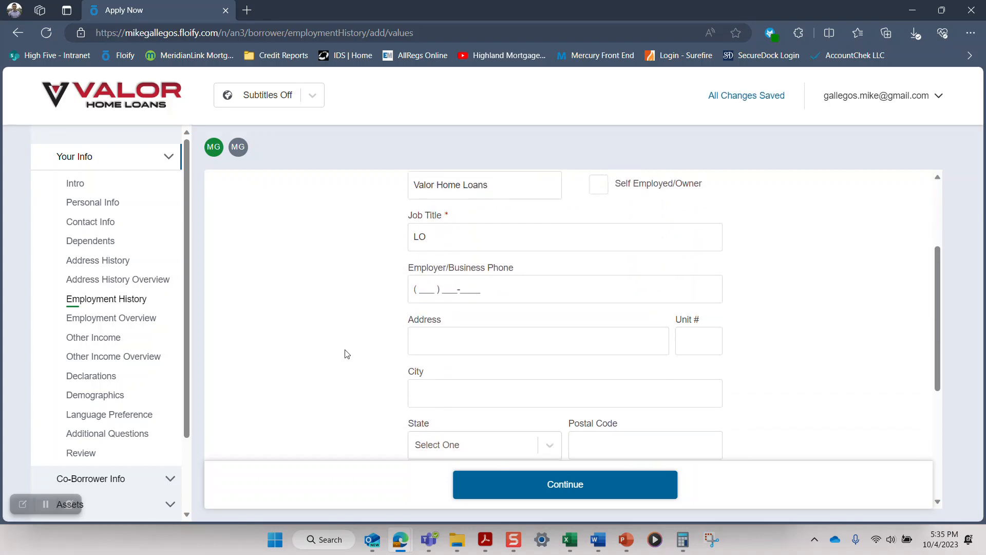
scroll(370, 348, down, 2)
scroll(370, 348, down, 1)
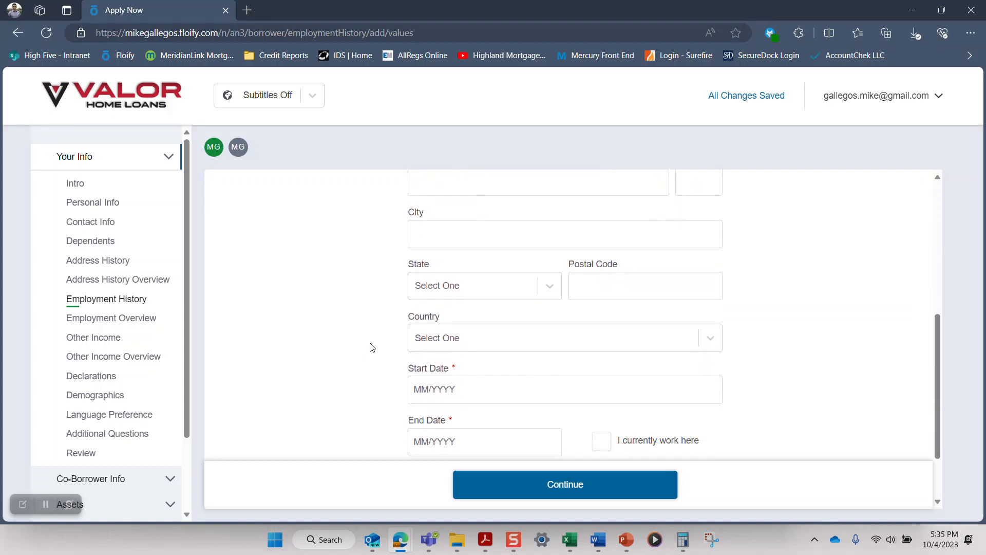
scroll(372, 347, up, 2)
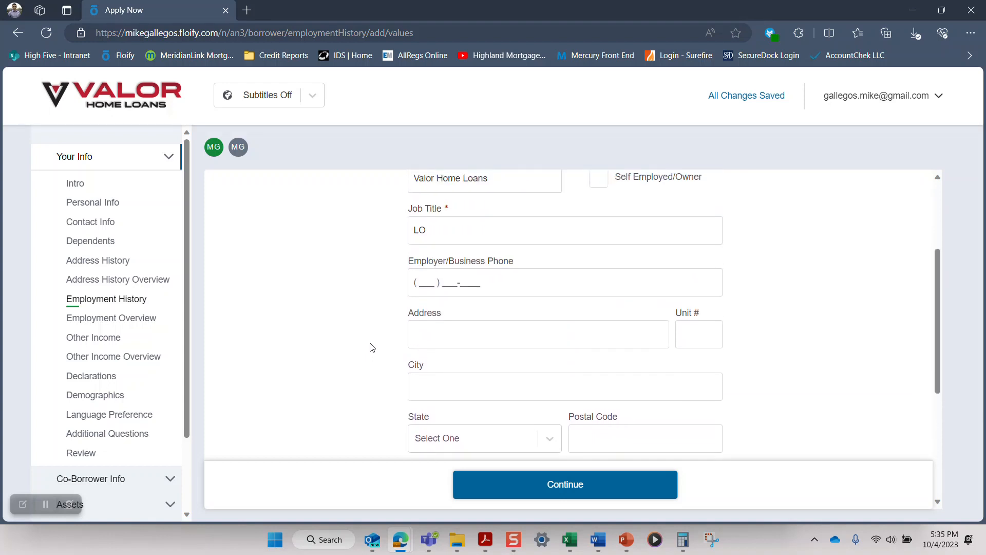
scroll(370, 345, down, 2)
scroll(391, 309, up, 2)
scroll(463, 335, down, 1)
scroll(511, 337, down, 2)
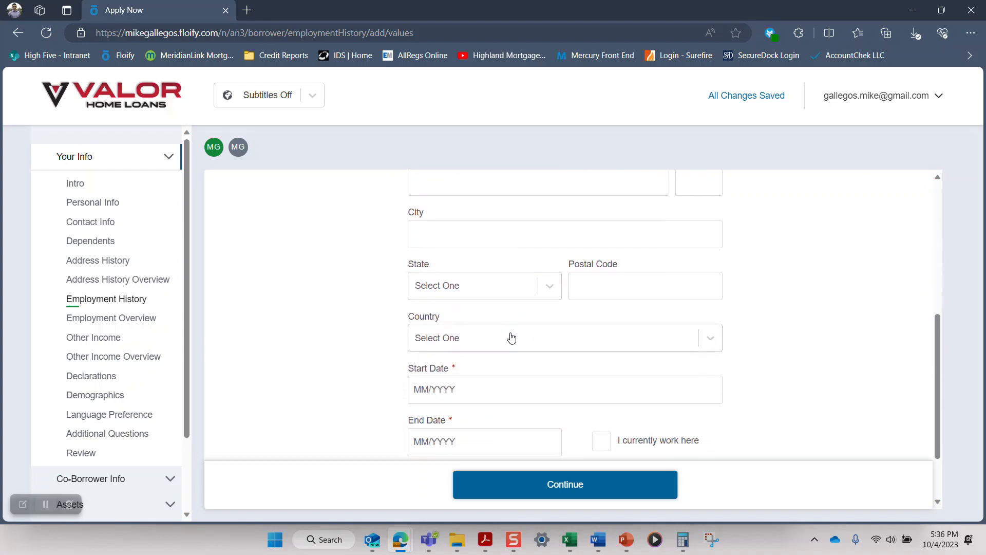
Step: Set the employment start date to 02/2021
scroll(504, 336, down, 1)
click(478, 337)
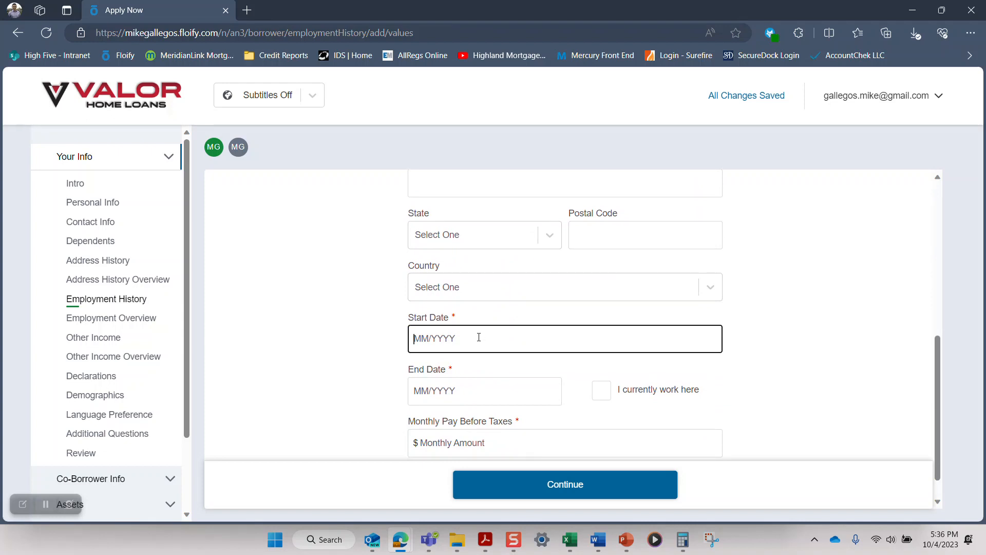
scroll(478, 337, down, 1)
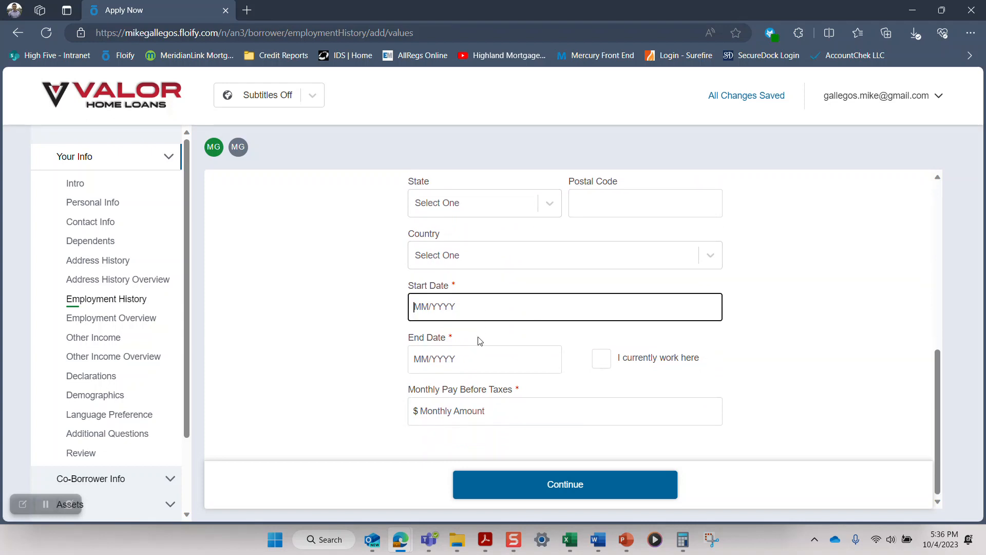
text(02/)
text(02)
text(20)
key(BackSpace)
key(BackSpace)
key(BackSpace)
text(021)
key(Tab)
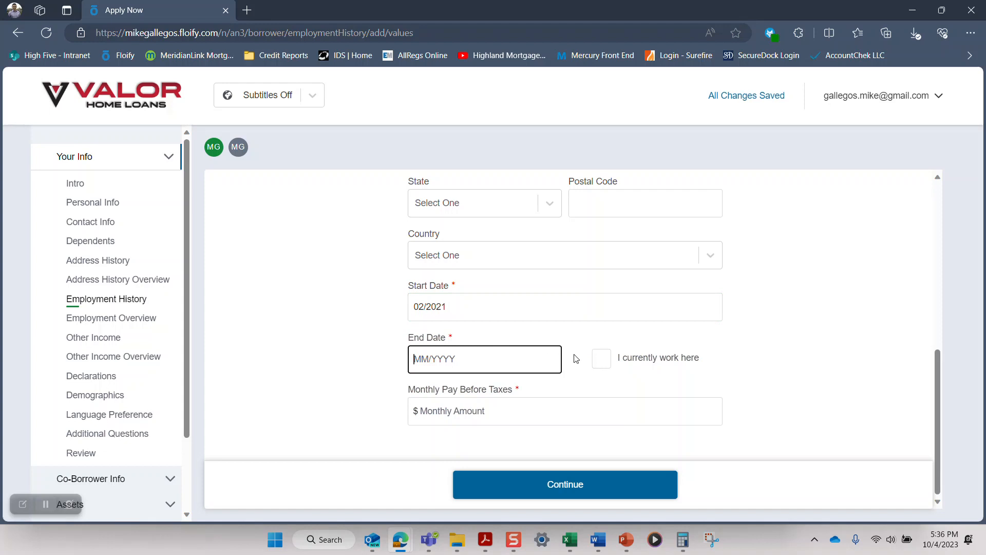
Step: Mark the job as current employment and set the monthly pay before taxes to $6,000
click(602, 360)
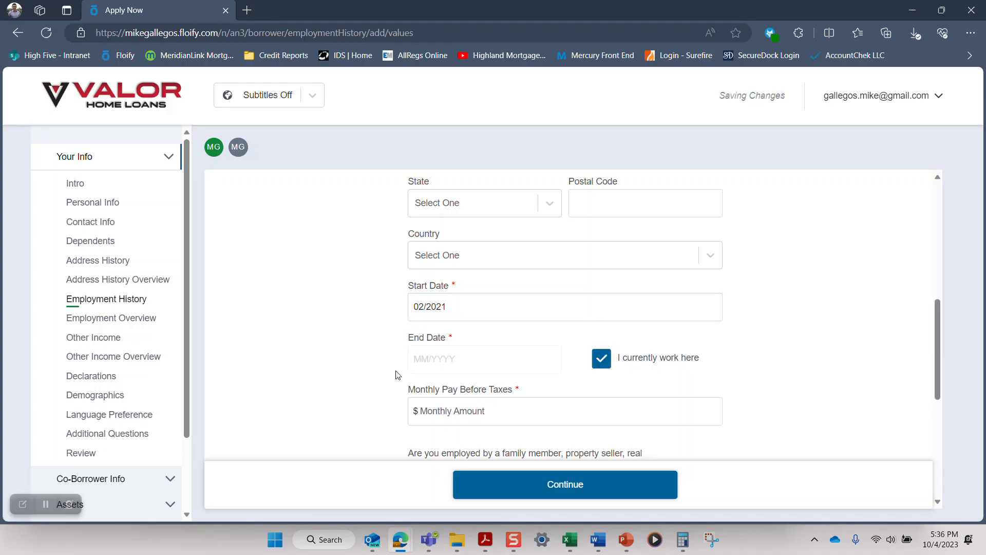
scroll(462, 349, down, 2)
click(500, 307)
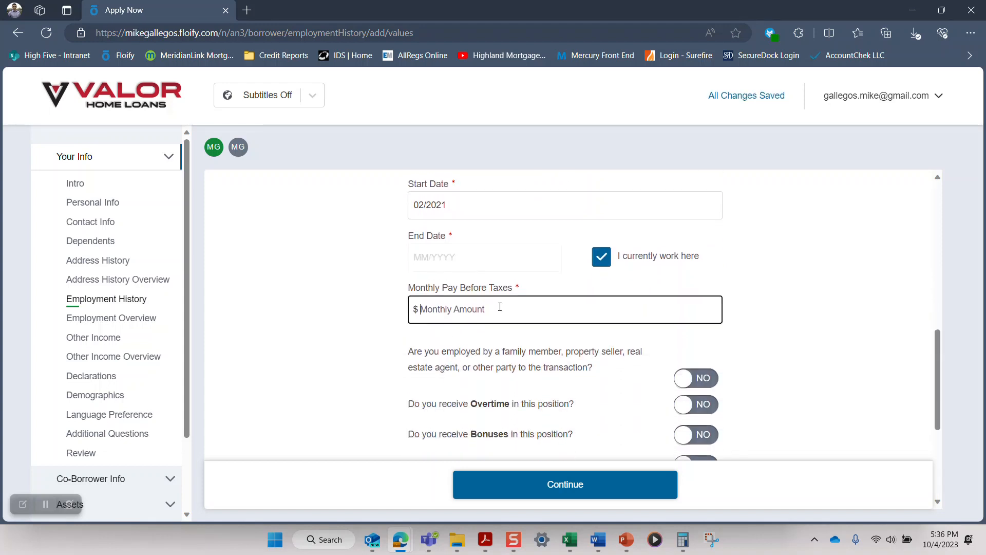
text(6000)
key(Tab)
scroll(501, 308, down, 2)
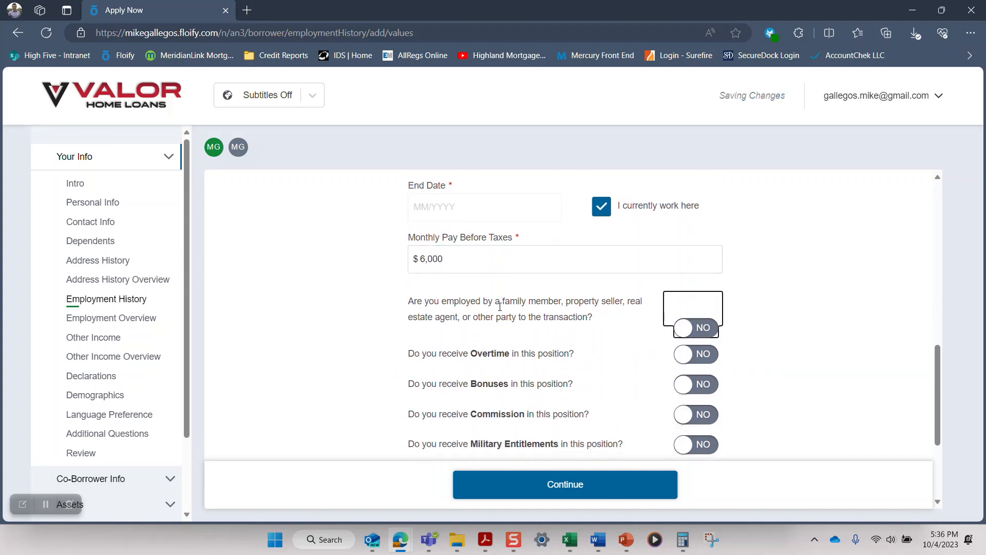
Step: Indicate that the position pays commission but no bonuses, and set the monthly commission income to $500
scroll(501, 311, down, 1)
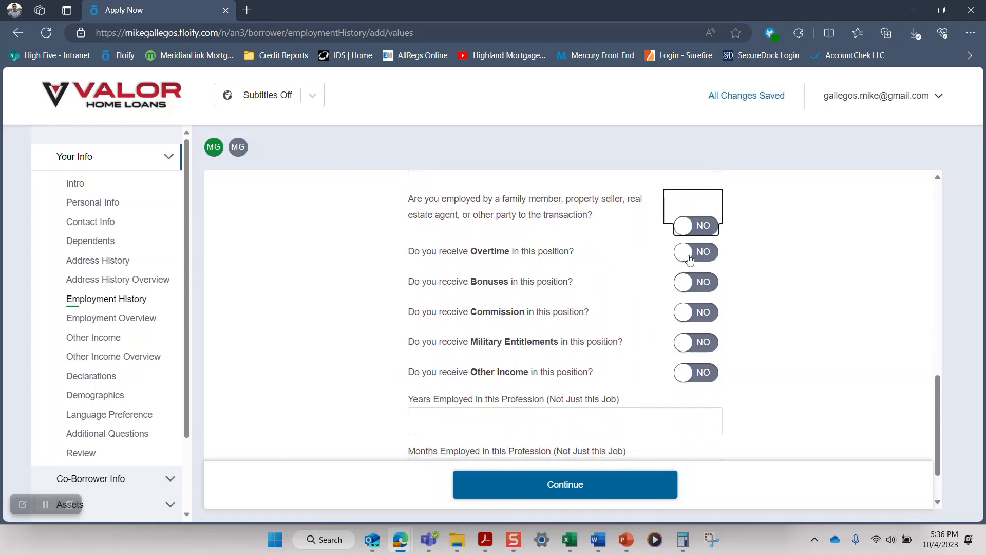
click(706, 314)
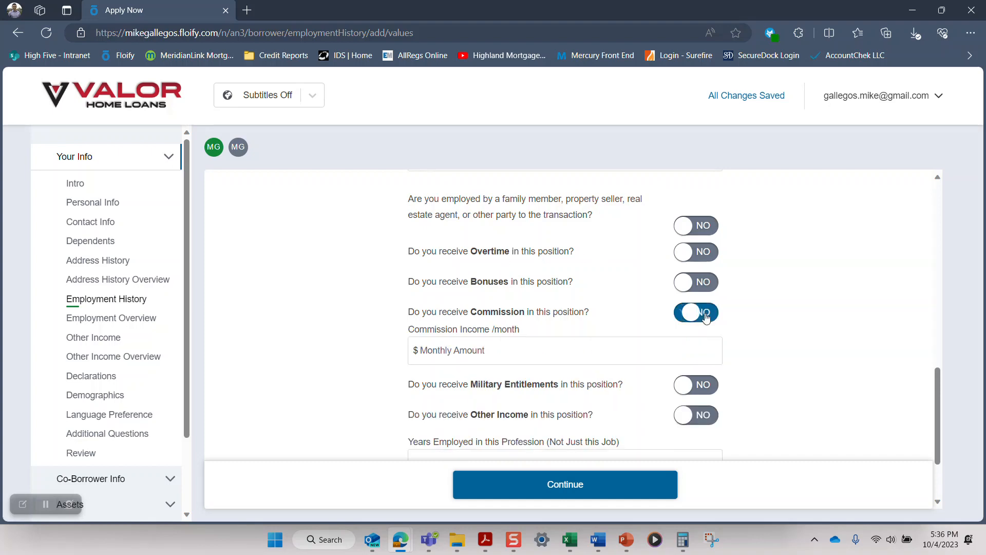
click(700, 282)
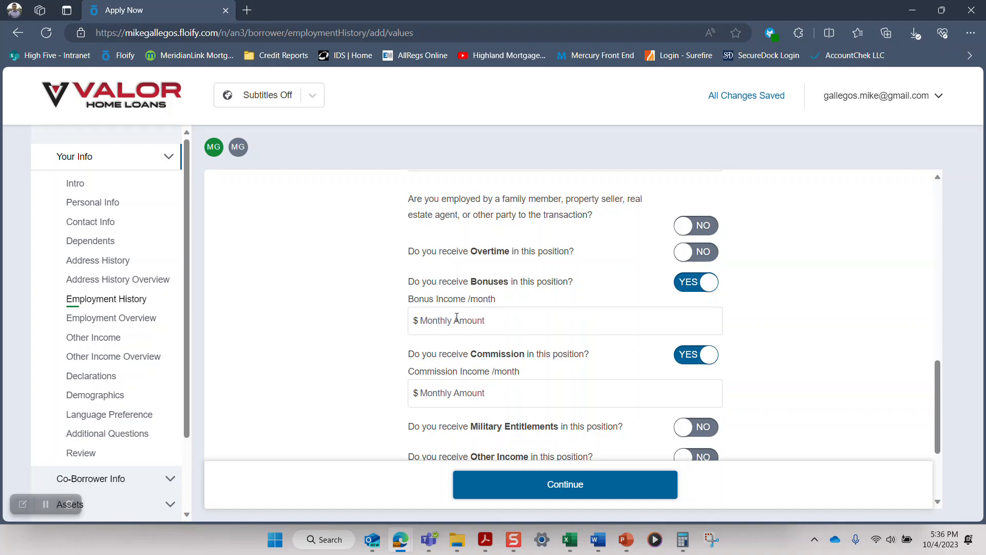
click(691, 284)
click(524, 348)
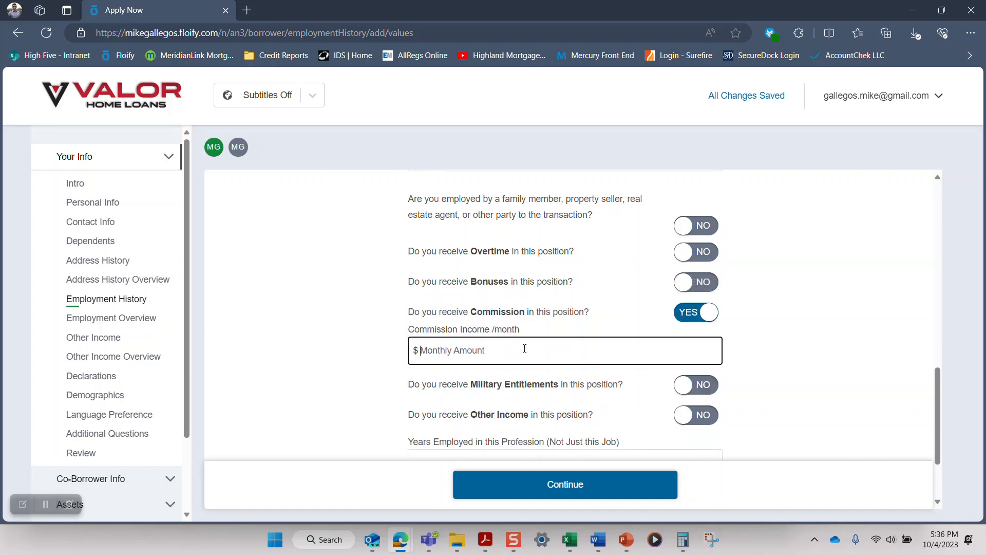
text(500)
key(Tab)
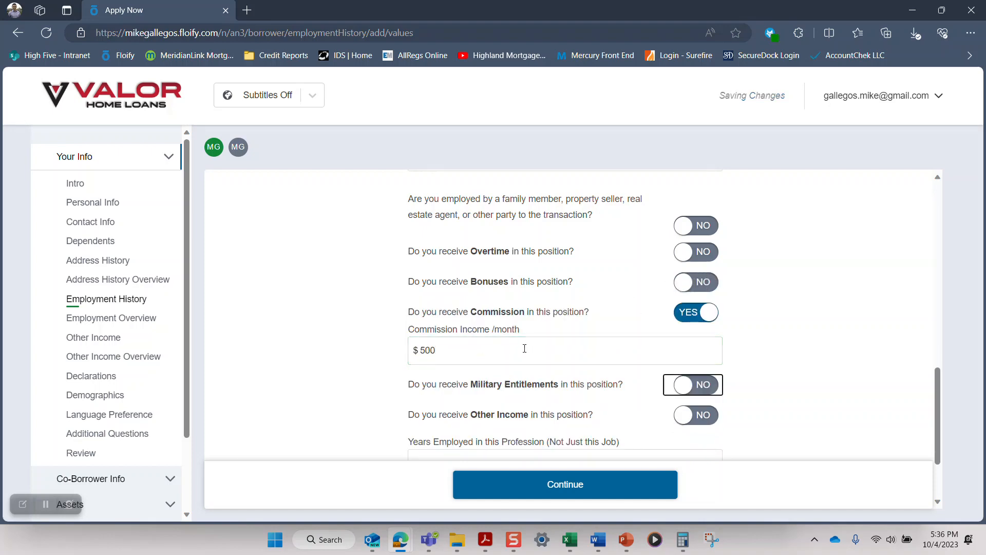
Step: Enter 10 years and 0 months employed in this profession, and finish the employment section
scroll(525, 348, down, 2)
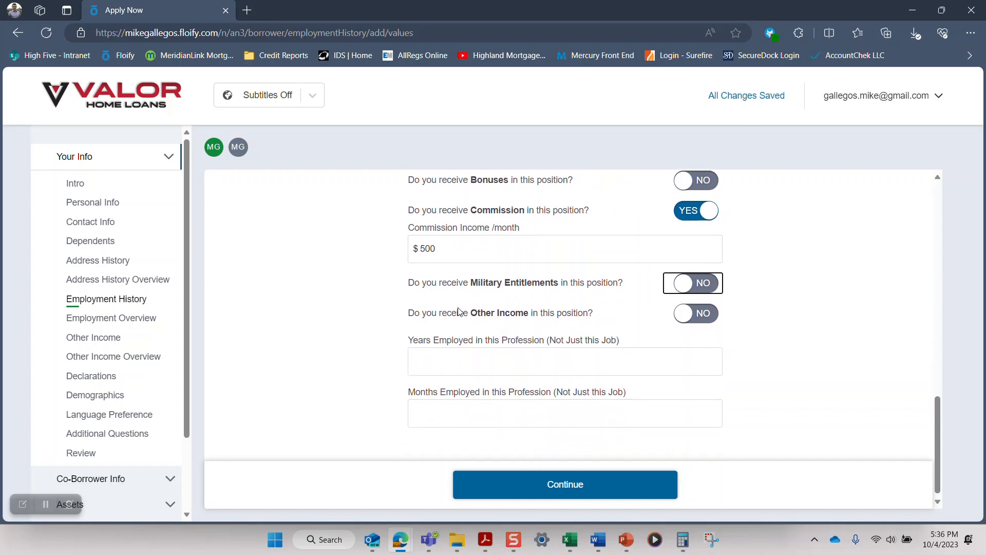
scroll(558, 347, down, 1)
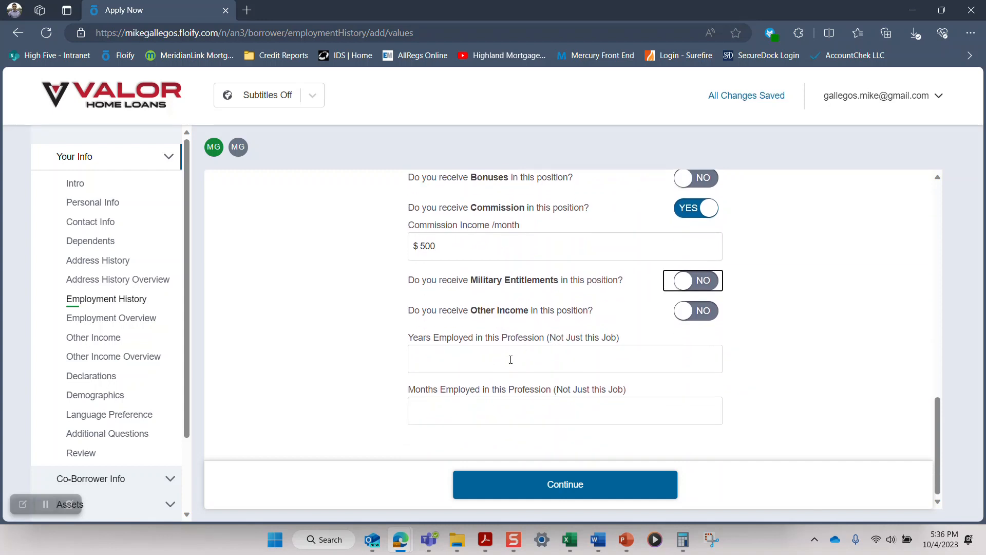
click(510, 362)
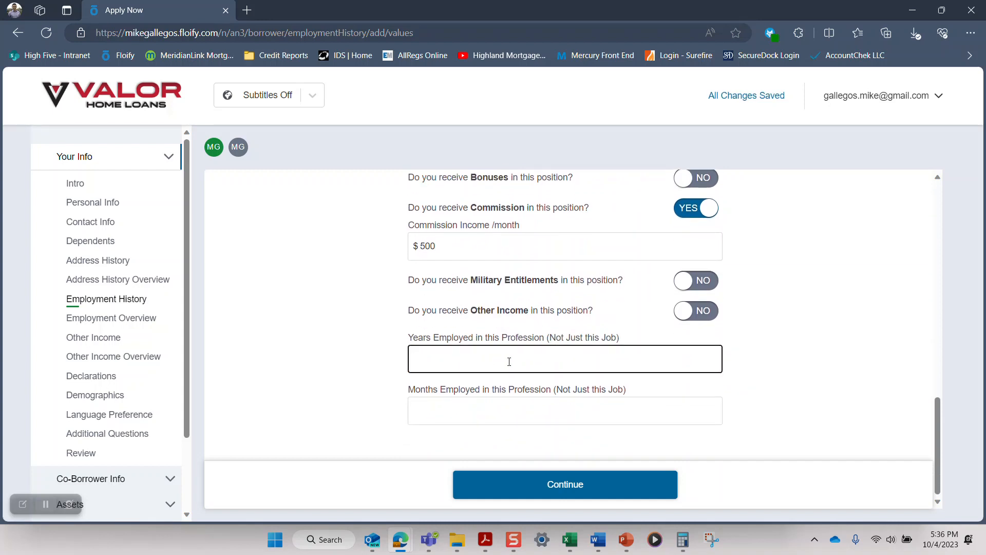
text(10)
key(Tab)
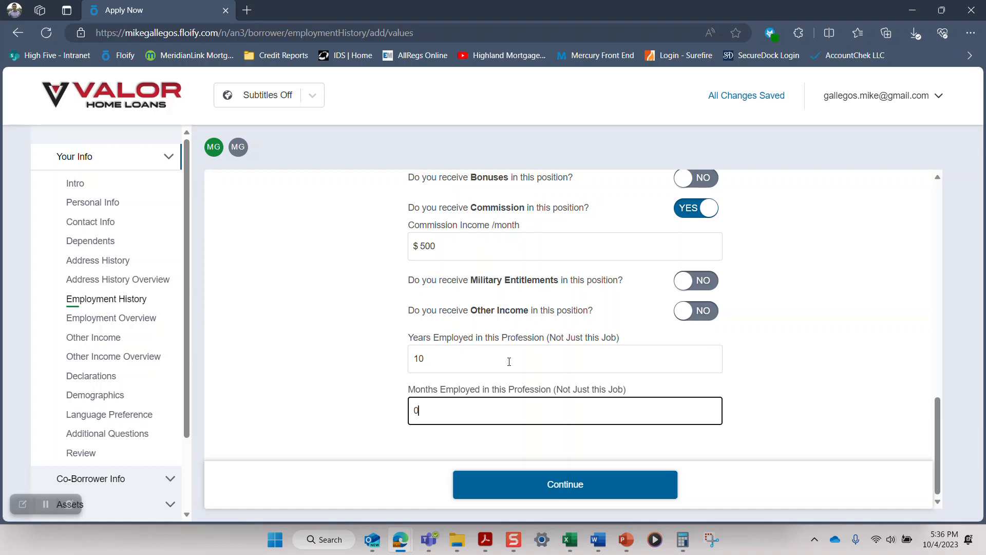
key(Tab)
click(565, 485)
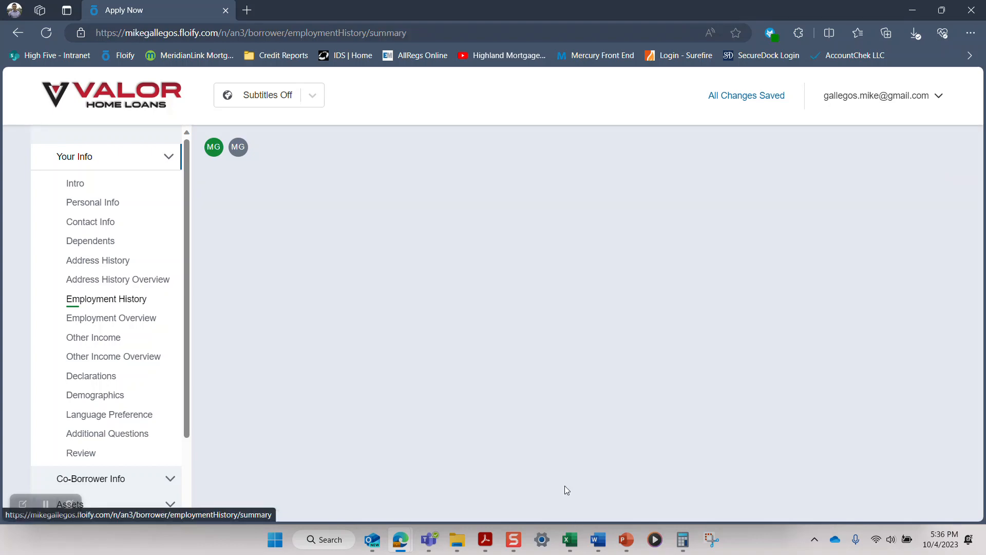
scroll(595, 378, down, 2)
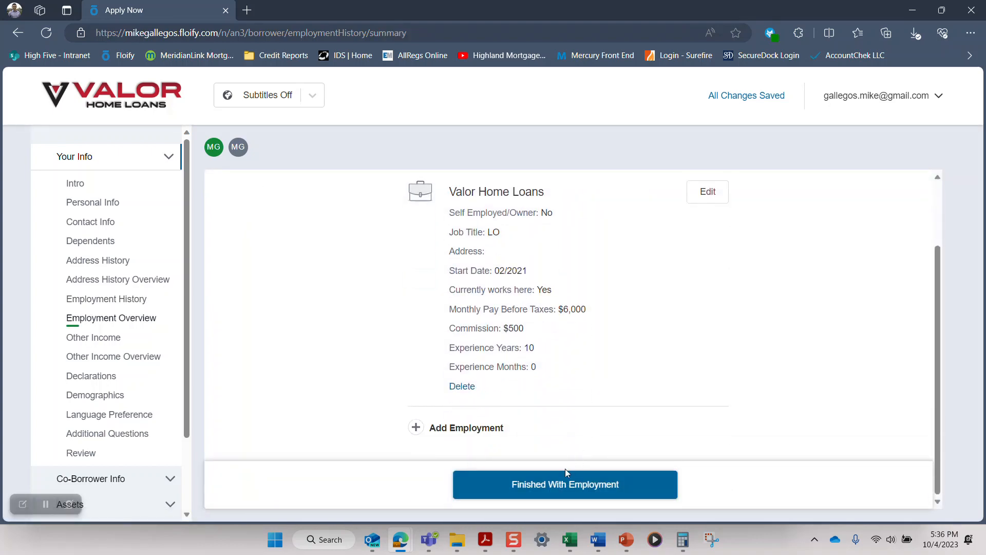
click(549, 489)
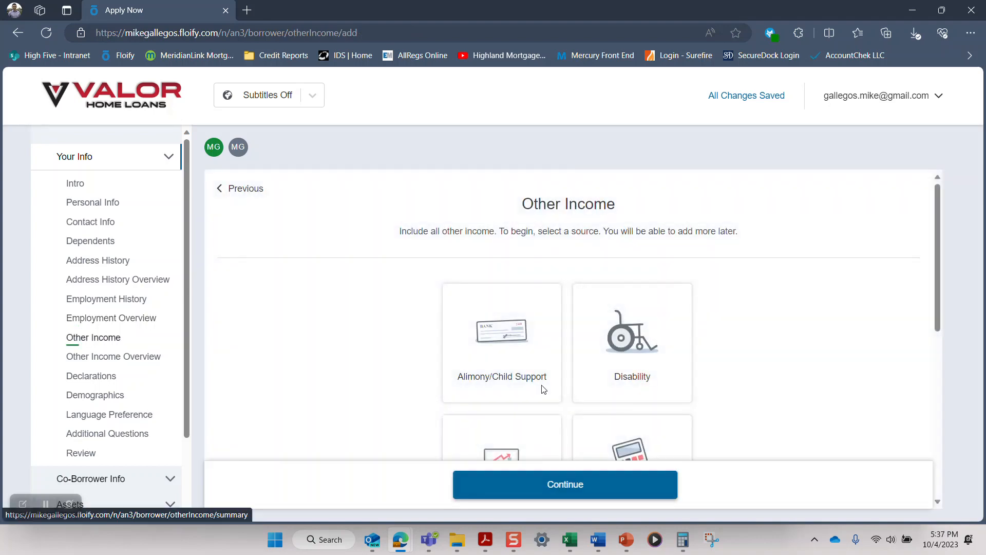
Step: Choose VA Compensation as the other income source
scroll(538, 364, down, 3)
scroll(539, 365, down, 3)
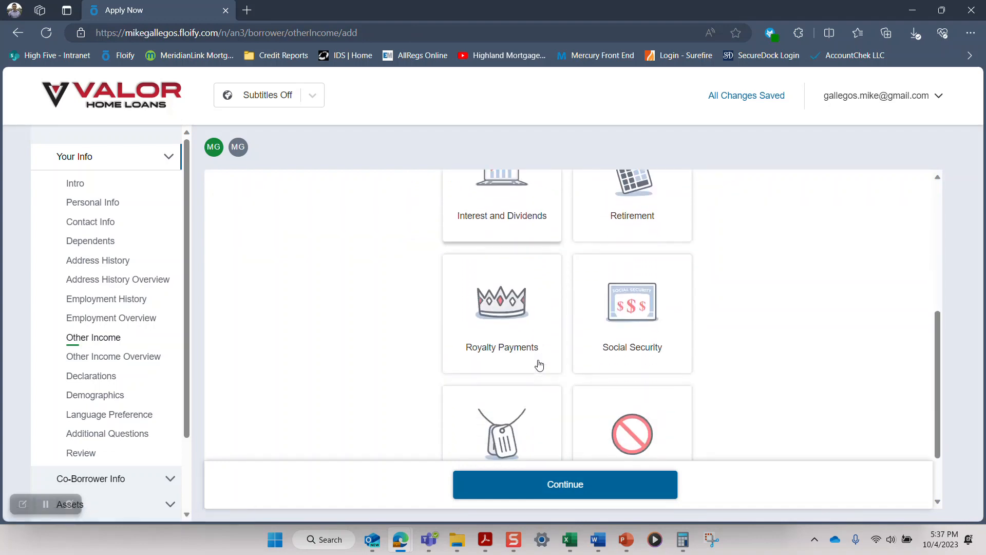
scroll(539, 365, down, 2)
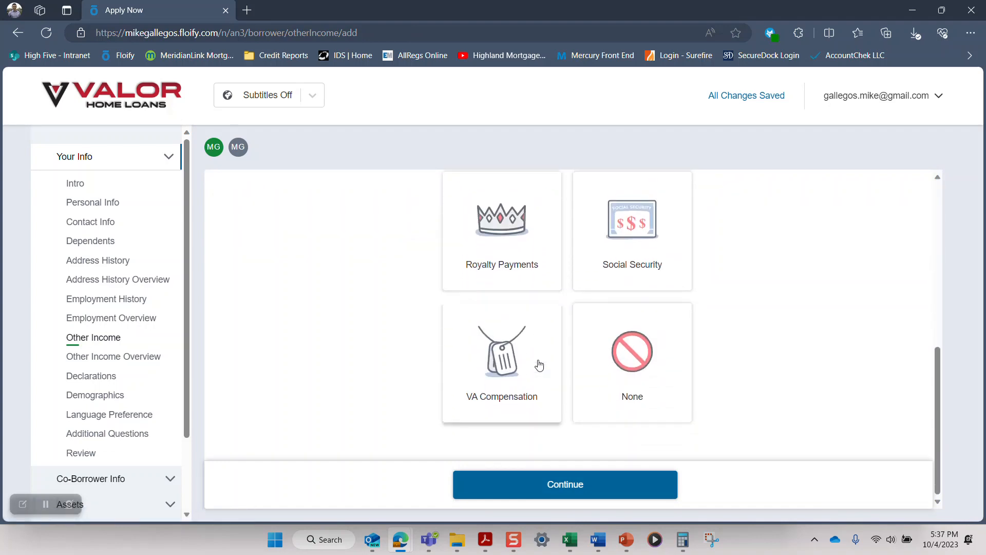
click(509, 381)
Step: Name the VA compensation Disability with a monthly amount of $1,000 and save the entry
click(484, 312)
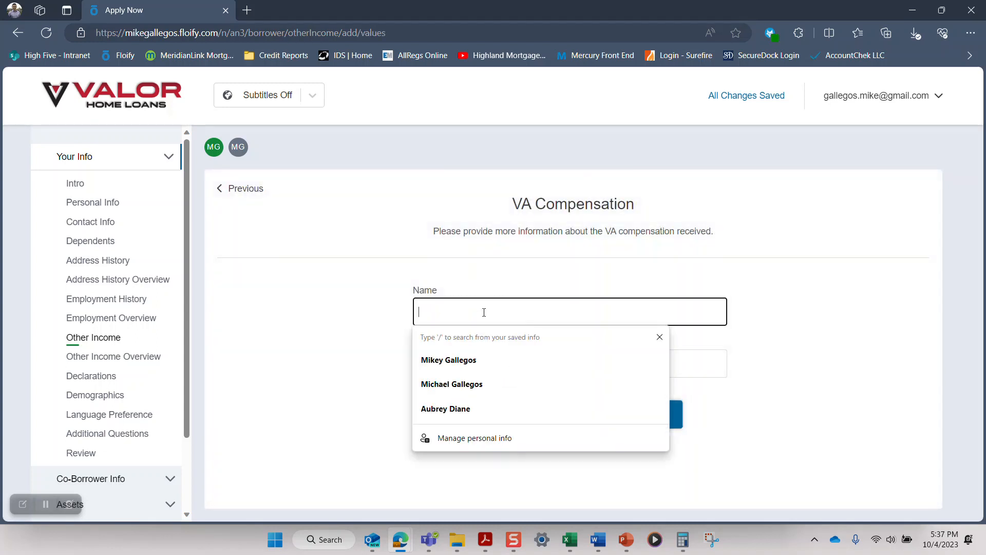
text(Disabil)
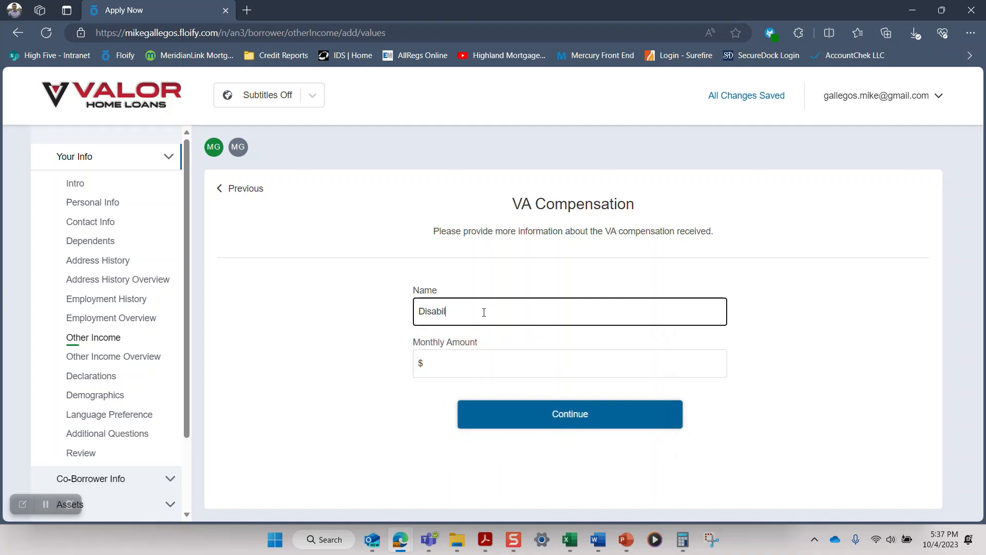
text(ity)
key(Tab)
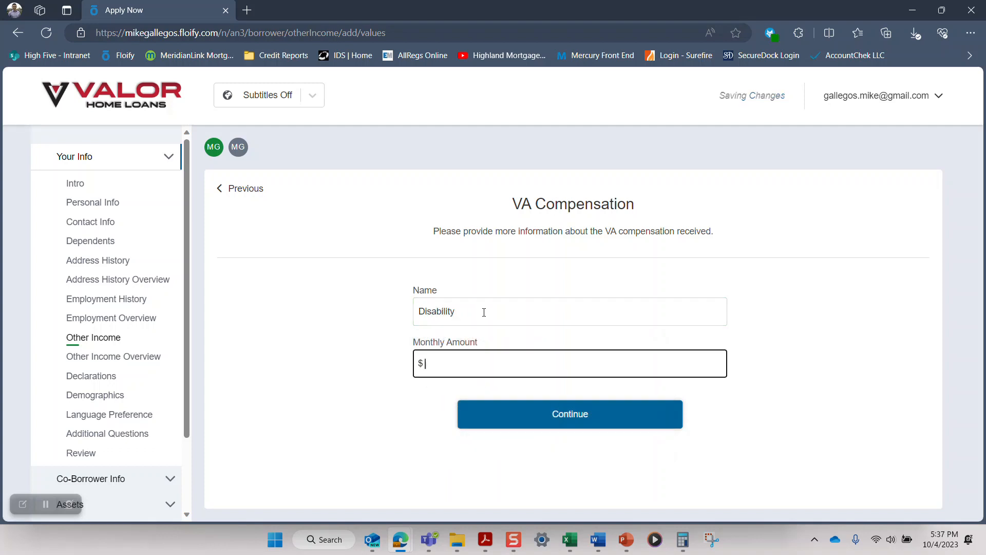
text(1000)
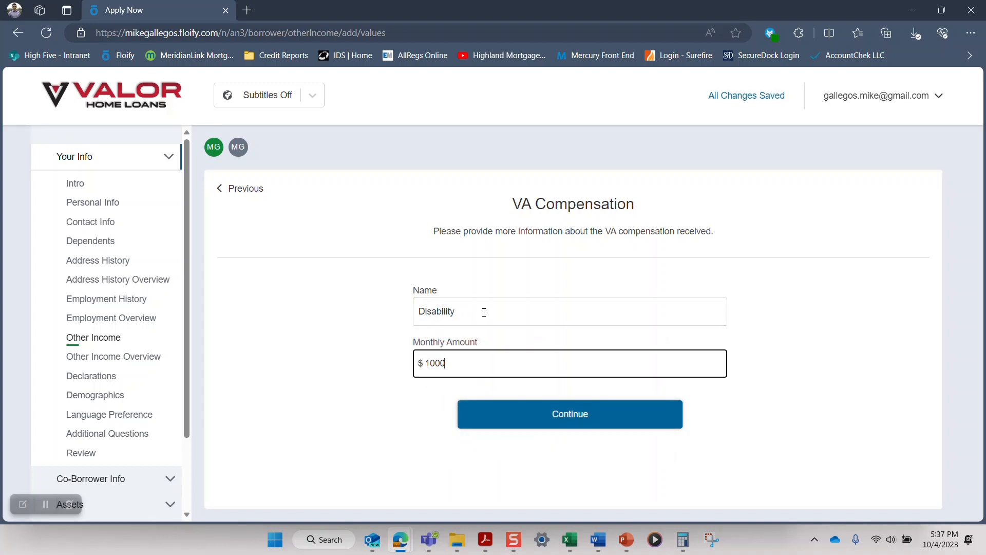
key(Tab)
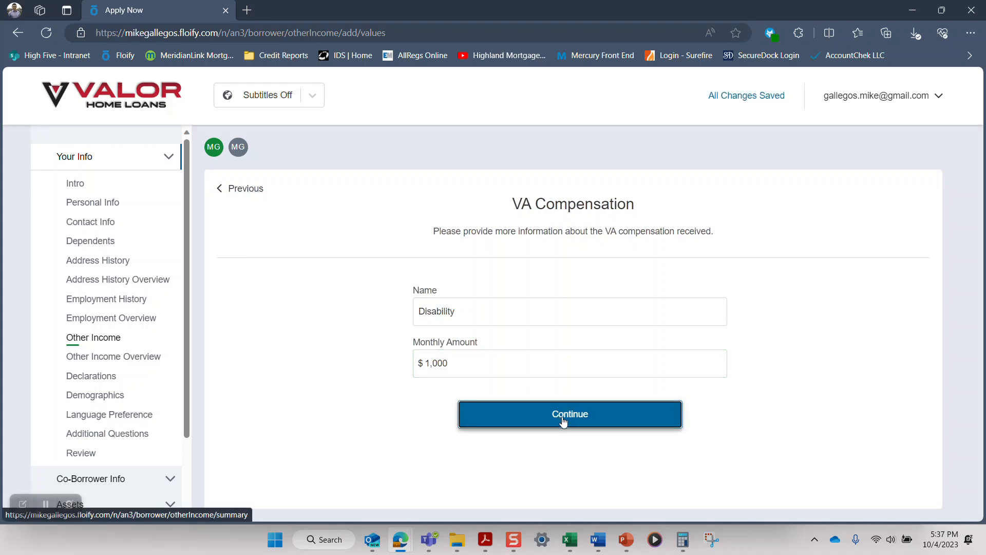
click(564, 420)
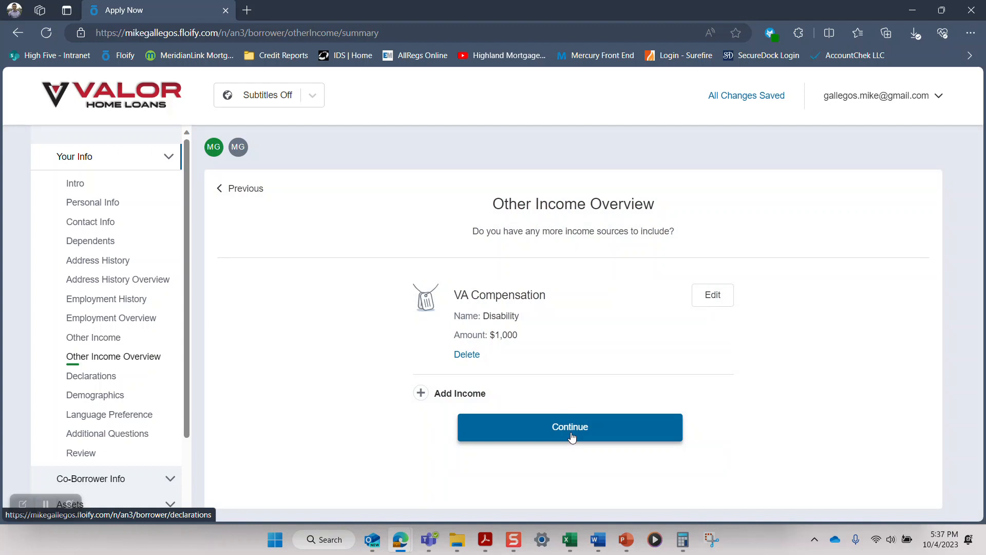
Step: Continue to the declarations and answer Yes to primary residence occupancy and to ownership interest in another property within three years
click(571, 437)
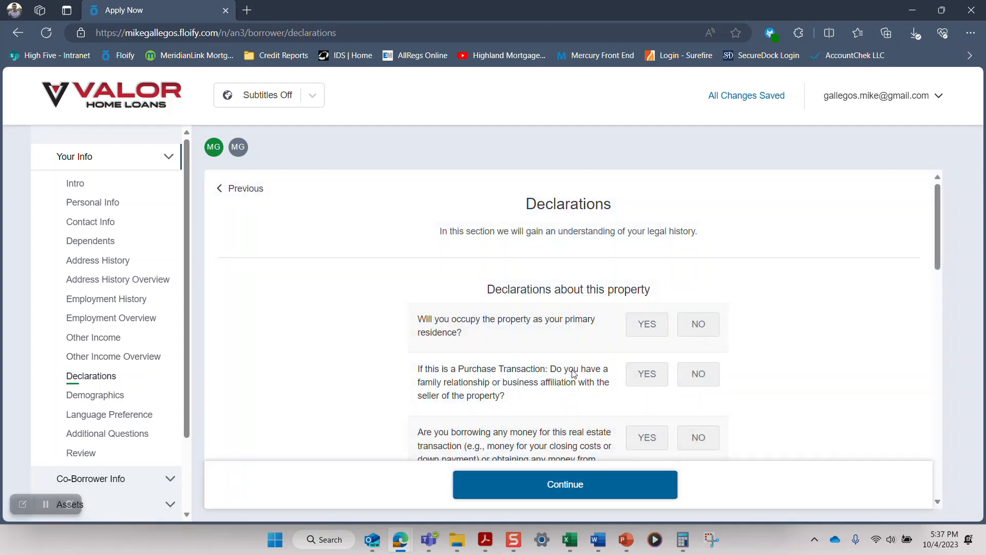
click(649, 332)
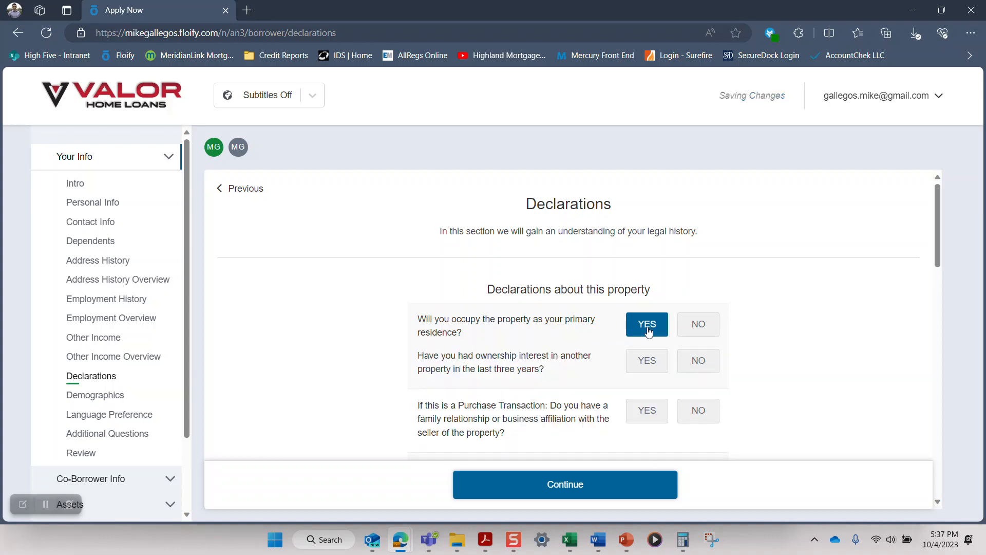
click(649, 363)
Step: Explain the prior ownership by setting the property type to Primary Residence and the title held to With your spouse
scroll(650, 368, down, 2)
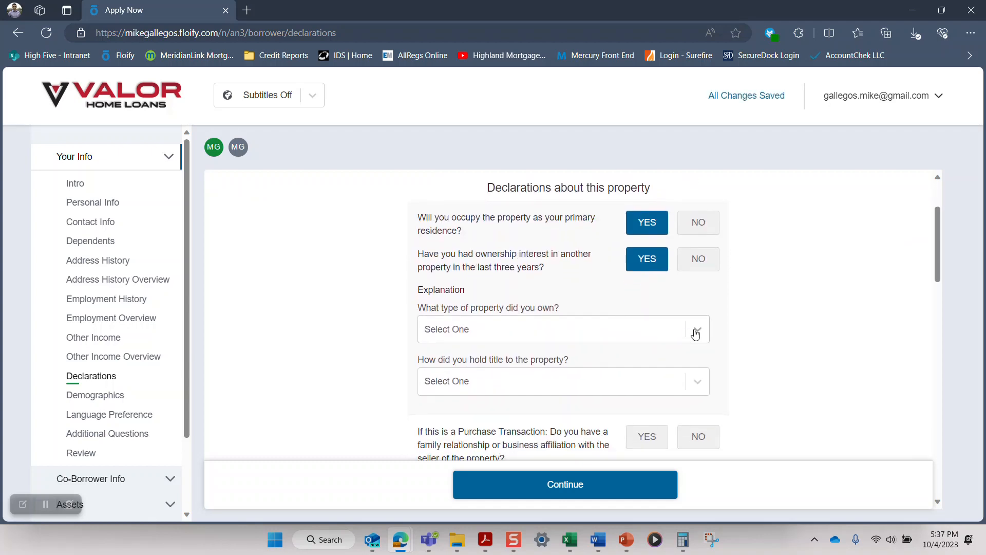
click(696, 333)
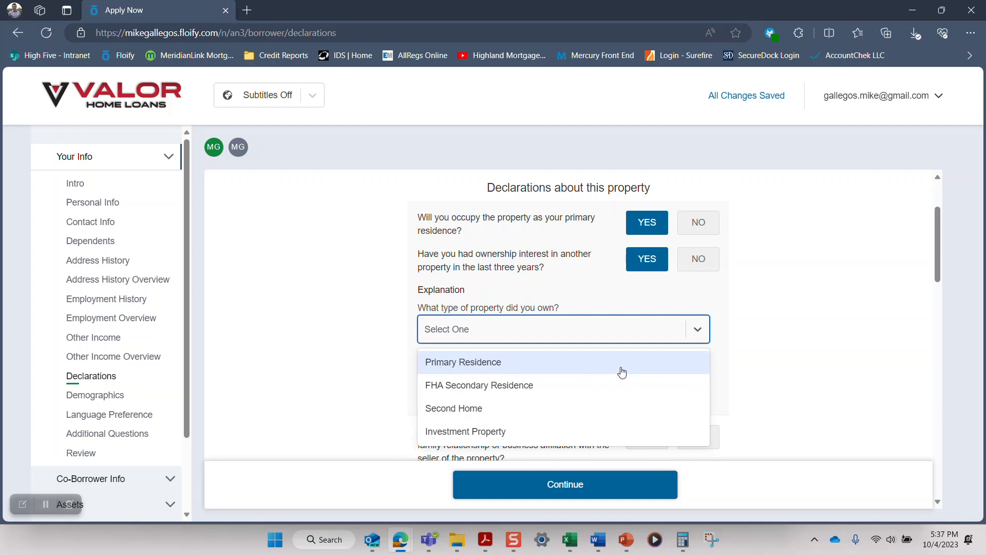
click(622, 362)
click(699, 329)
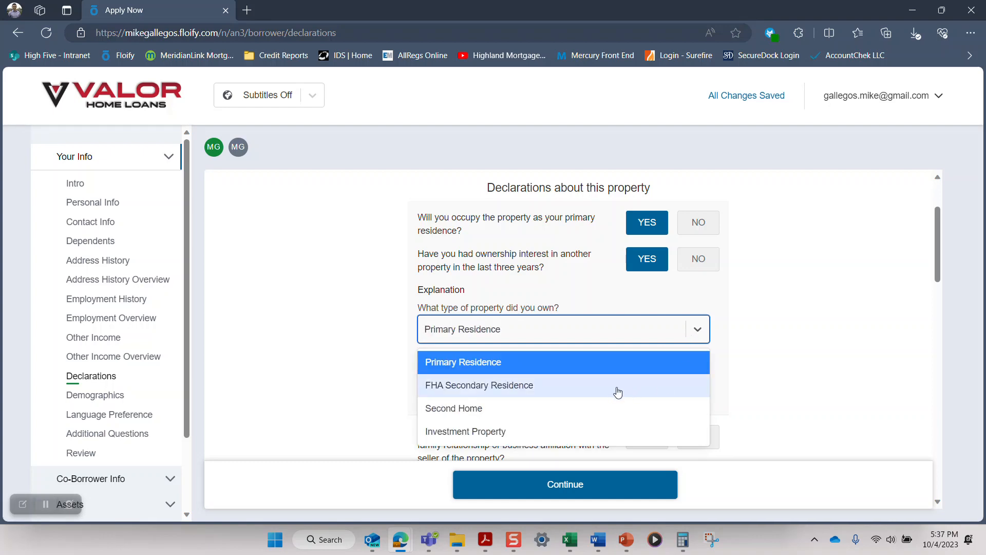
scroll(618, 392, down, 3)
scroll(606, 340, up, 2)
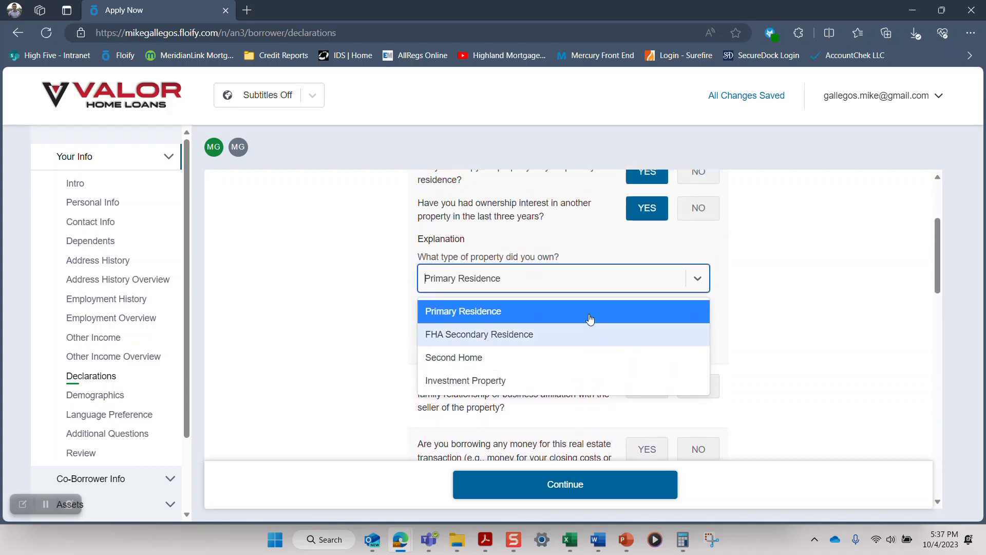
click(589, 319)
click(574, 339)
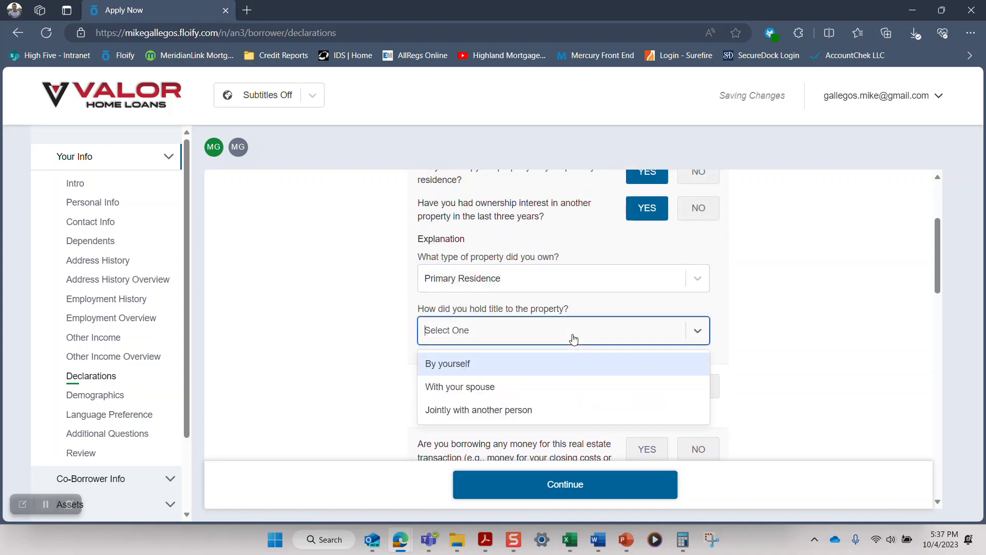
click(531, 390)
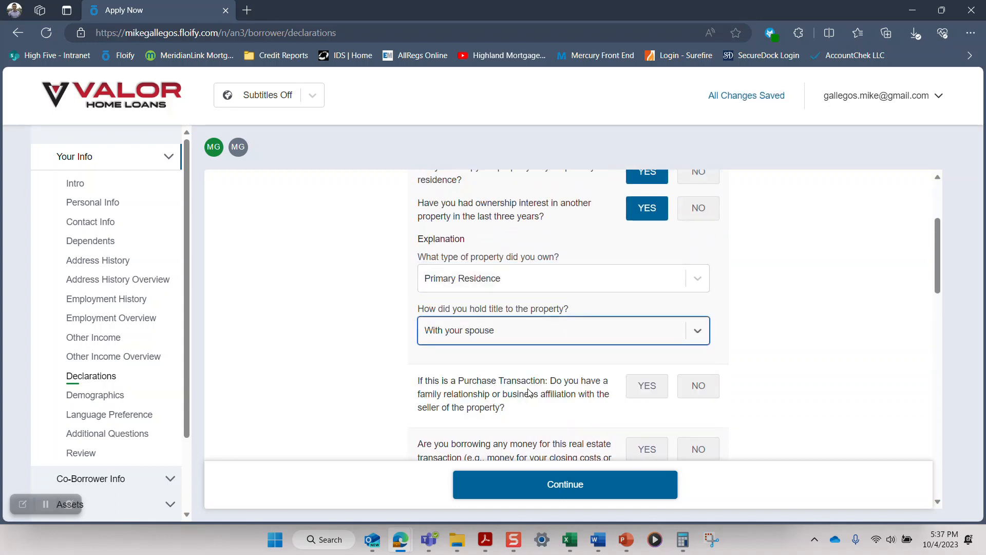
Step: Answer No to a relationship with the seller, undisclosed borrowed money, and an undisclosed mortgage application on another property
scroll(529, 392, down, 1)
scroll(488, 339, down, 1)
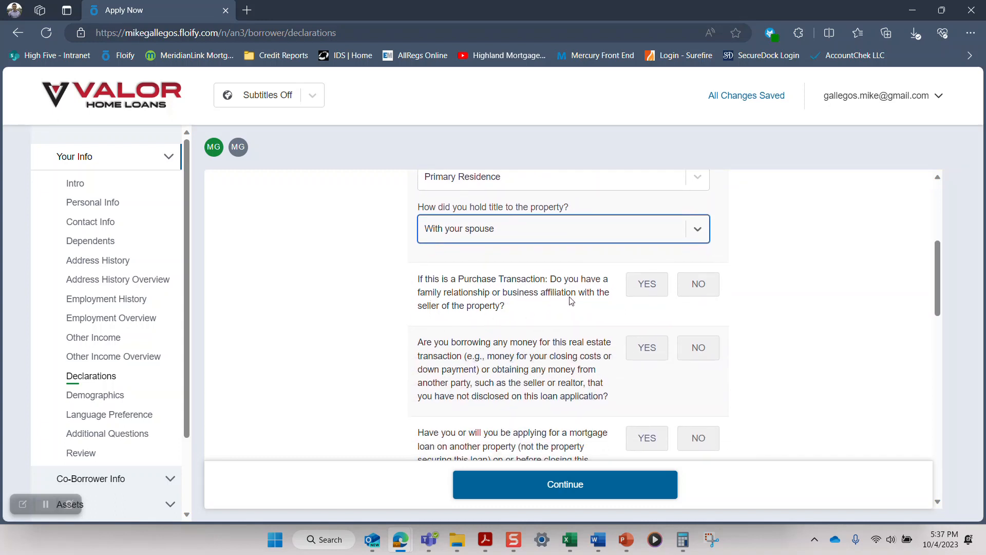
click(702, 288)
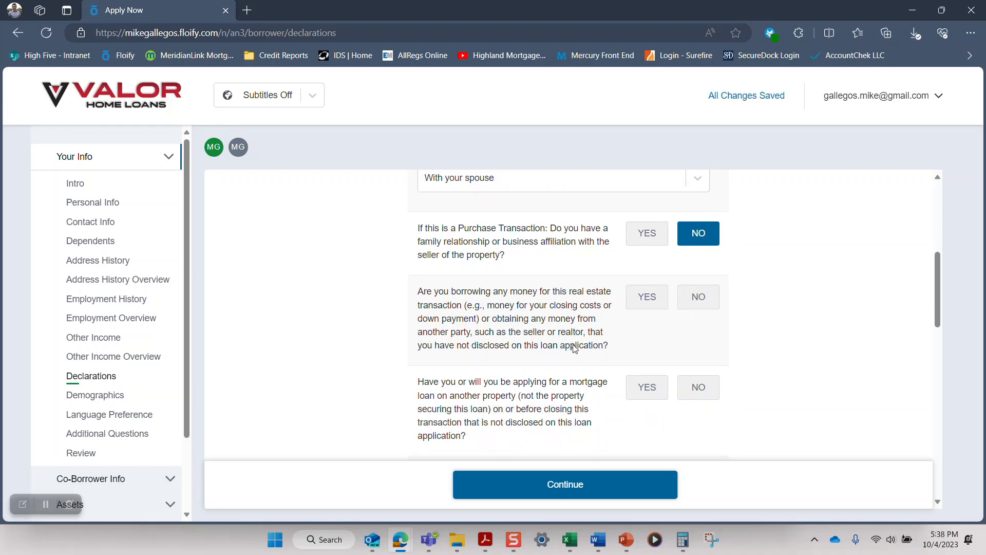
click(702, 304)
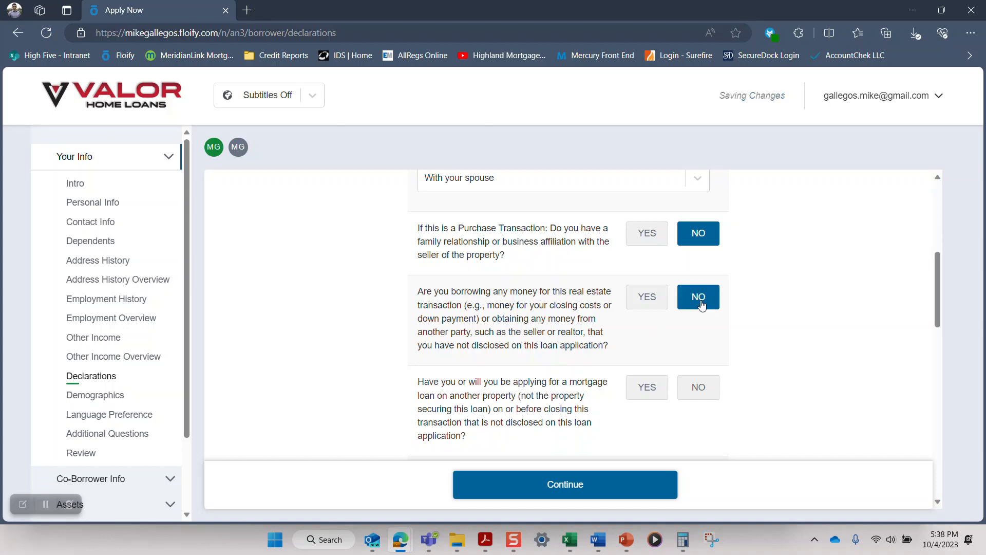
scroll(702, 304, down, 2)
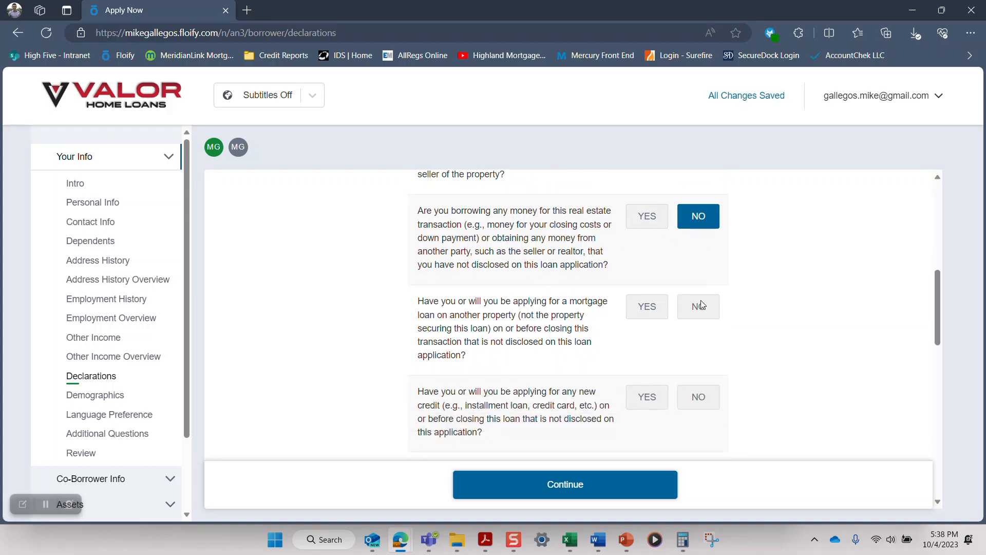
scroll(703, 304, down, 1)
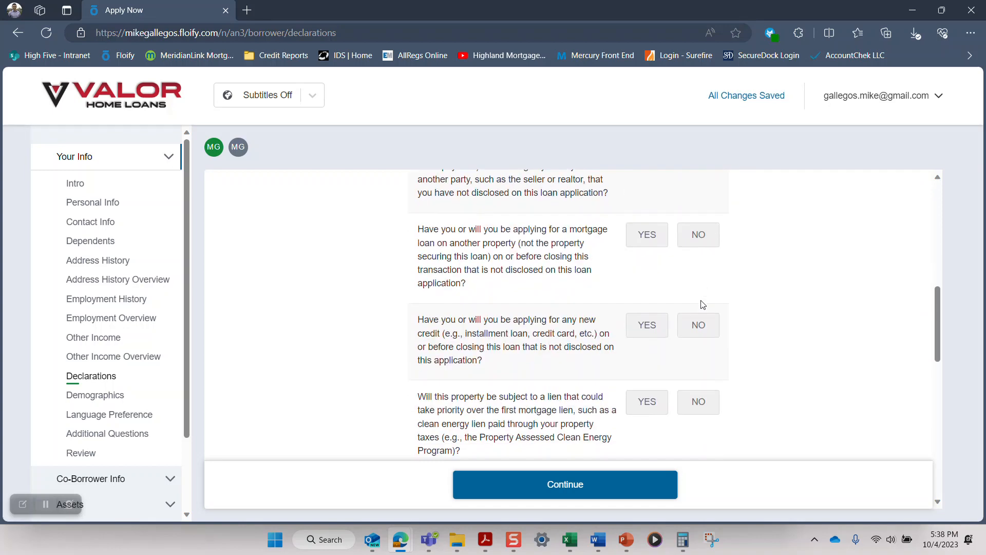
click(704, 242)
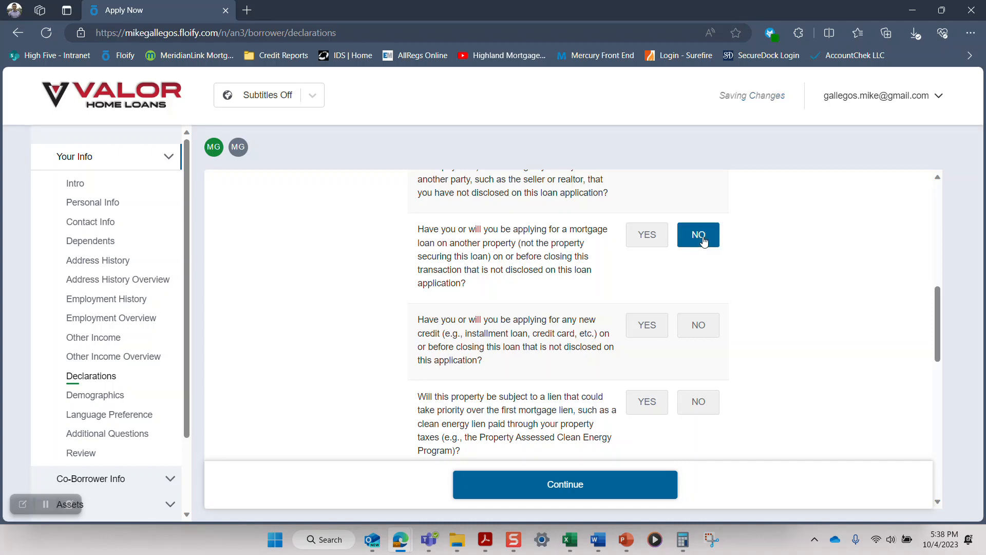
scroll(704, 242, down, 1)
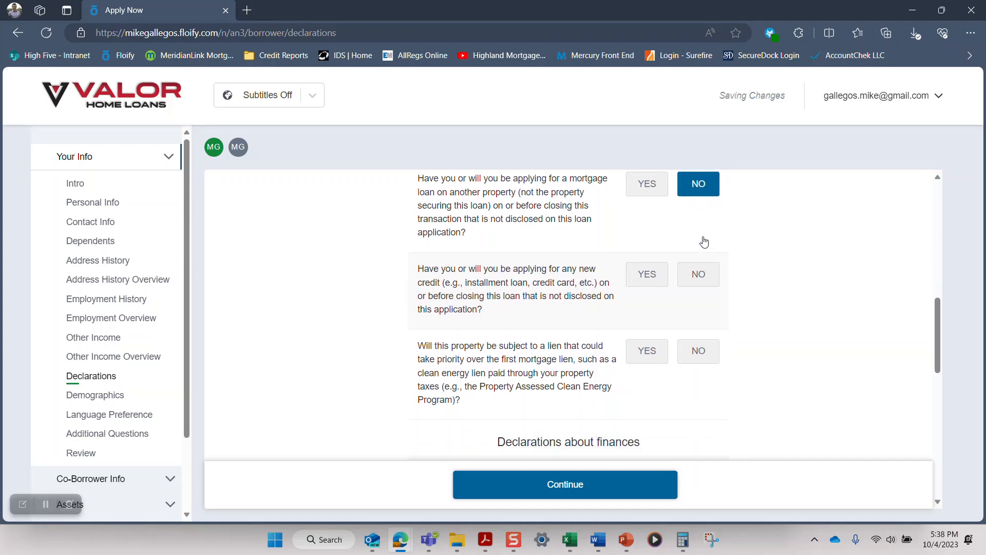
Step: Answer No to applying for undisclosed new credit and to a lien that could take priority over the first mortgage
click(699, 283)
scroll(700, 283, down, 1)
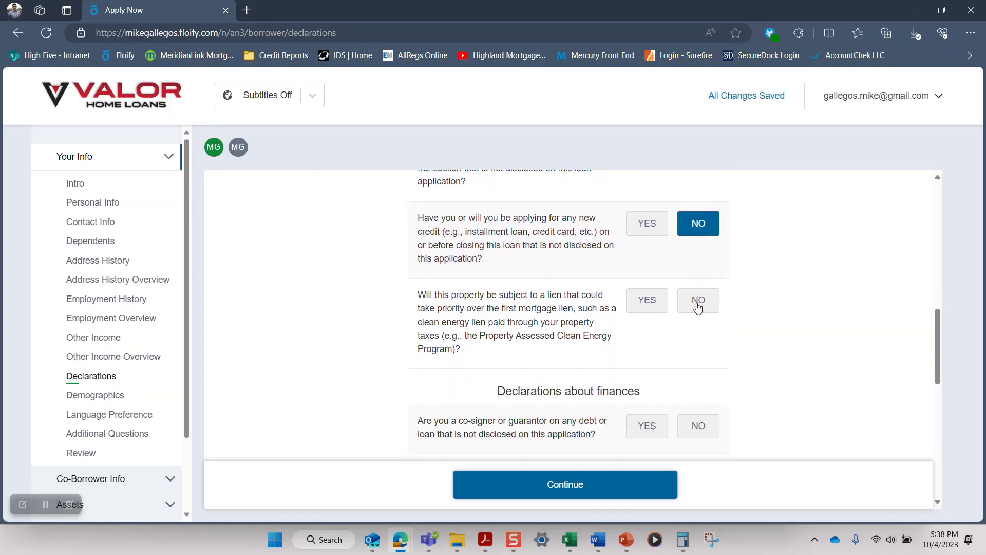
click(697, 306)
scroll(699, 307, down, 3)
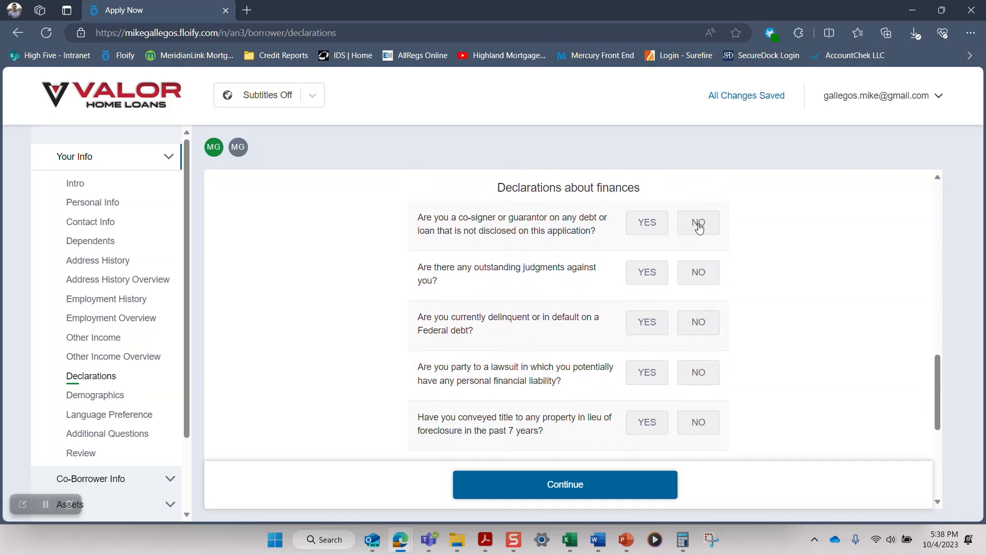
Step: Answer No to co-signing undisclosed debt, outstanding judgments, delinquent or defaulted Federal debt, and being party to a lawsuit with financial liability
click(697, 226)
click(706, 273)
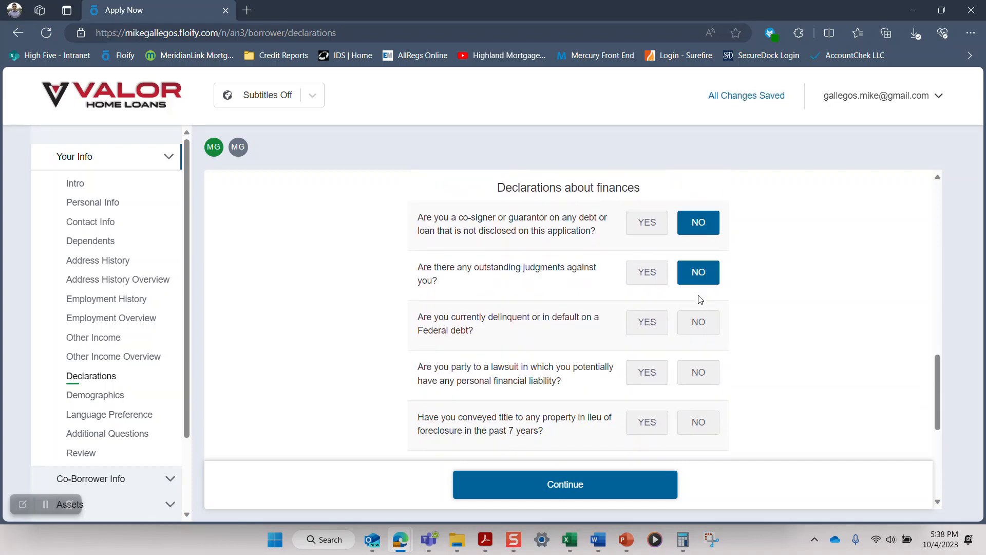
click(702, 331)
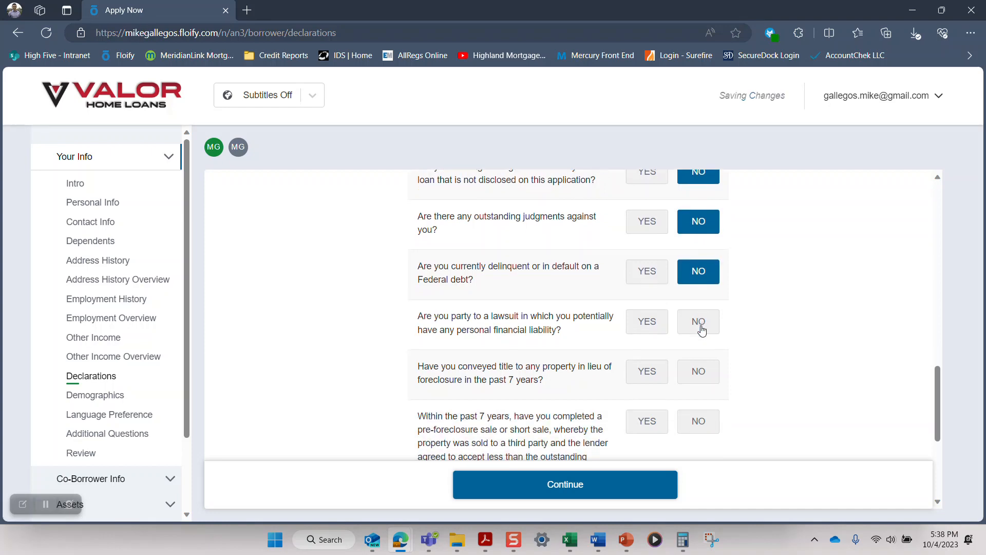
click(703, 330)
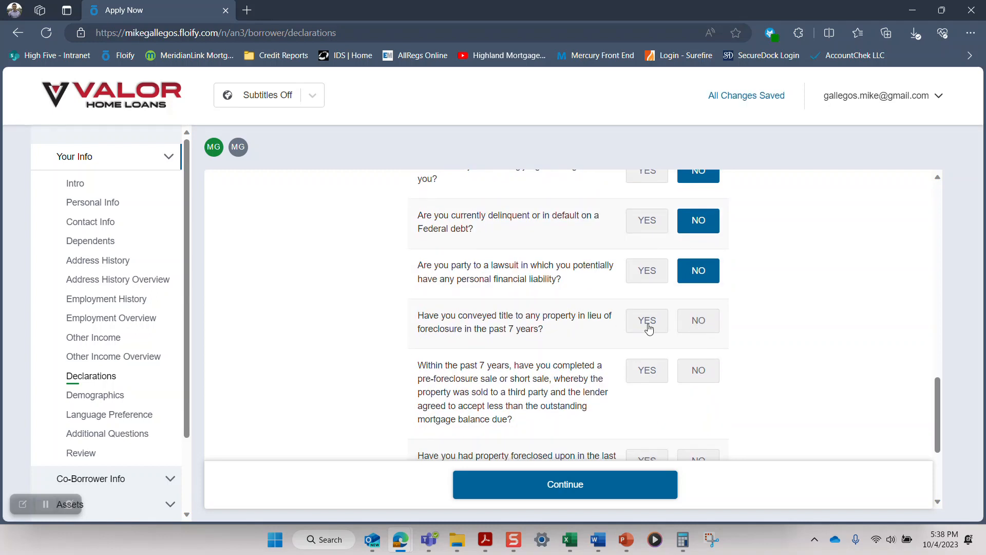
Step: Answer No to conveying title in lieu of foreclosure and to a pre-foreclosure or short sale in the past 7 years
click(650, 330)
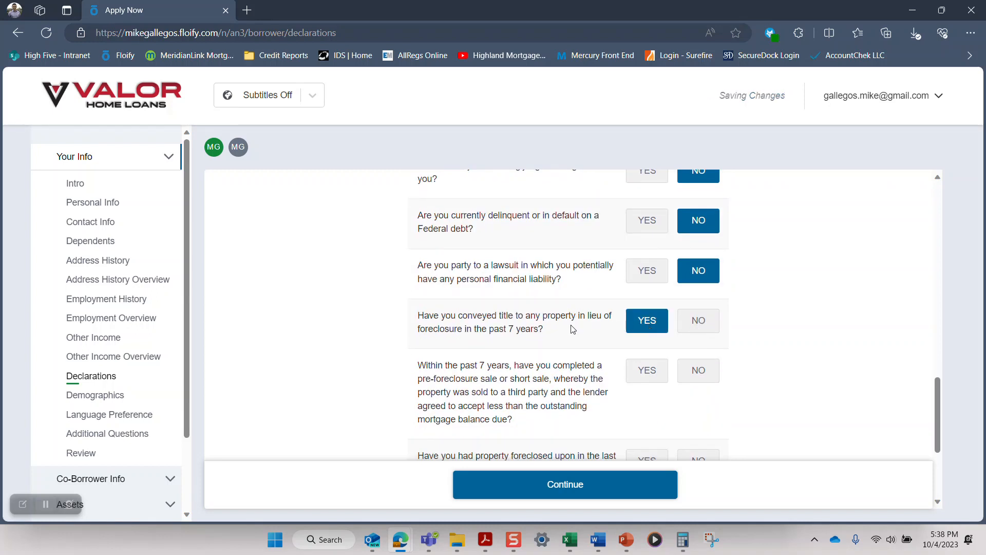
click(703, 328)
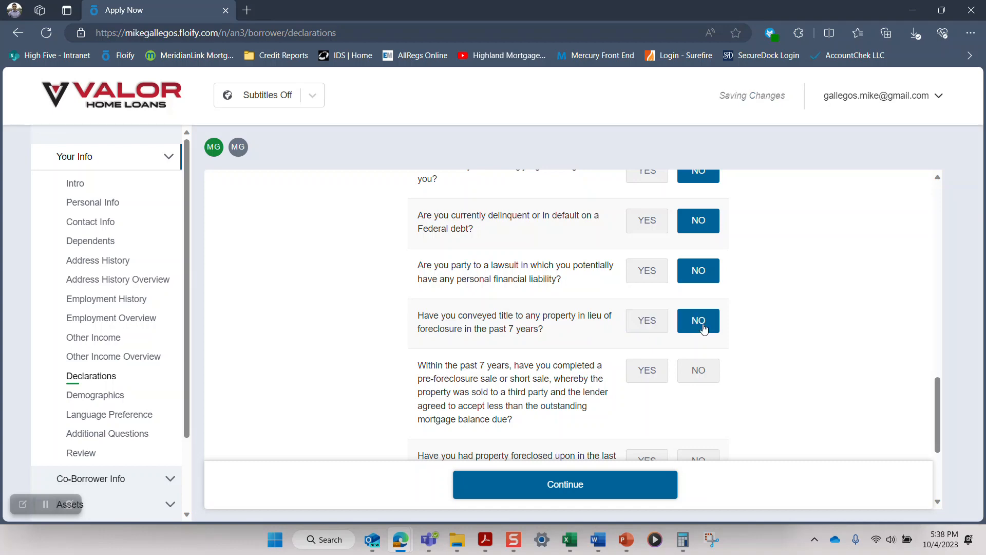
scroll(703, 331, down, 1)
click(699, 321)
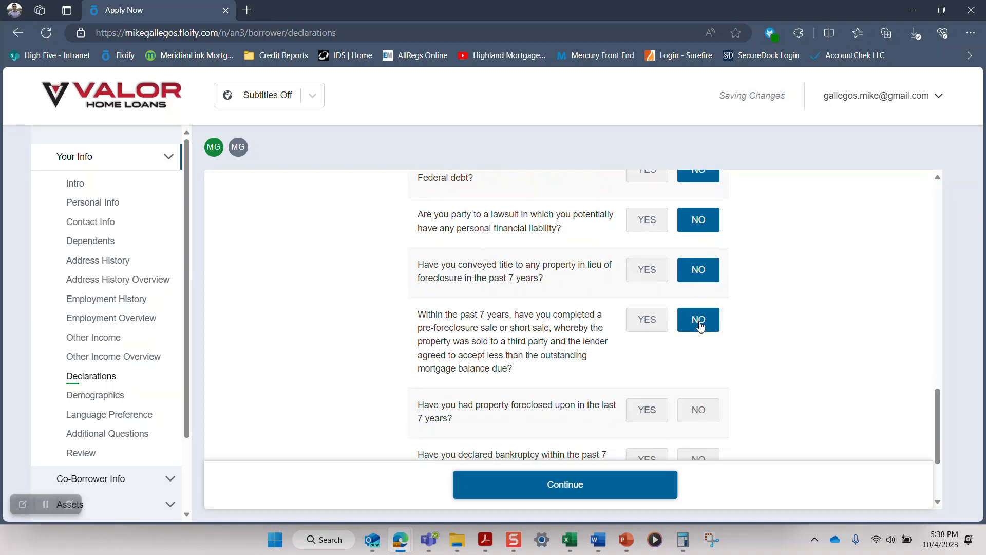
Step: Answer No to having property foreclosed upon and to declaring bankruptcy within the past 7 years
scroll(700, 318, down, 2)
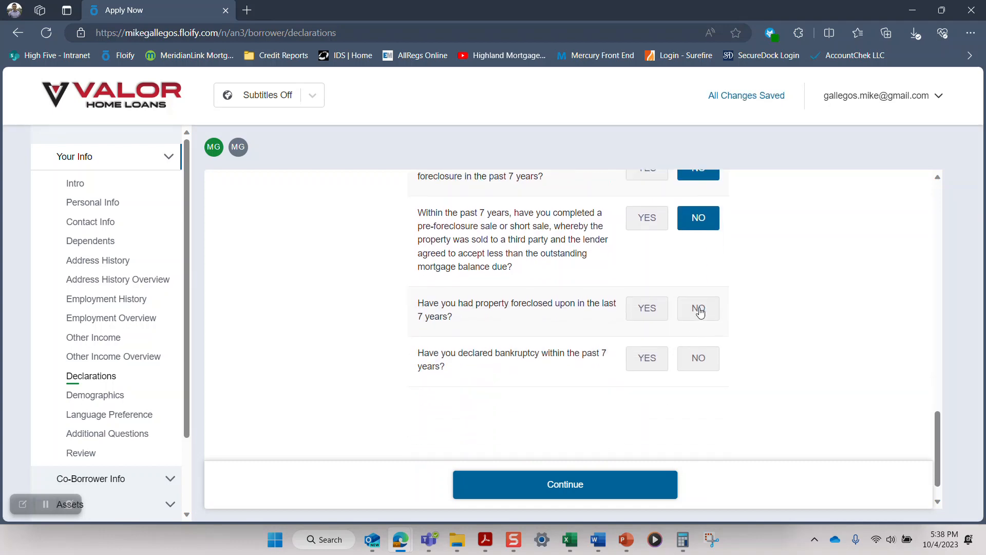
click(700, 313)
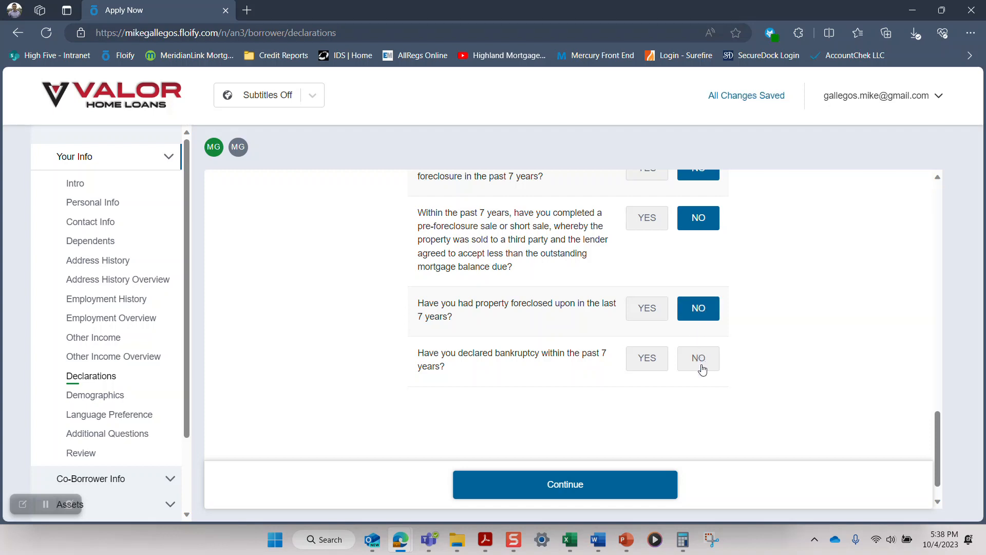
click(656, 366)
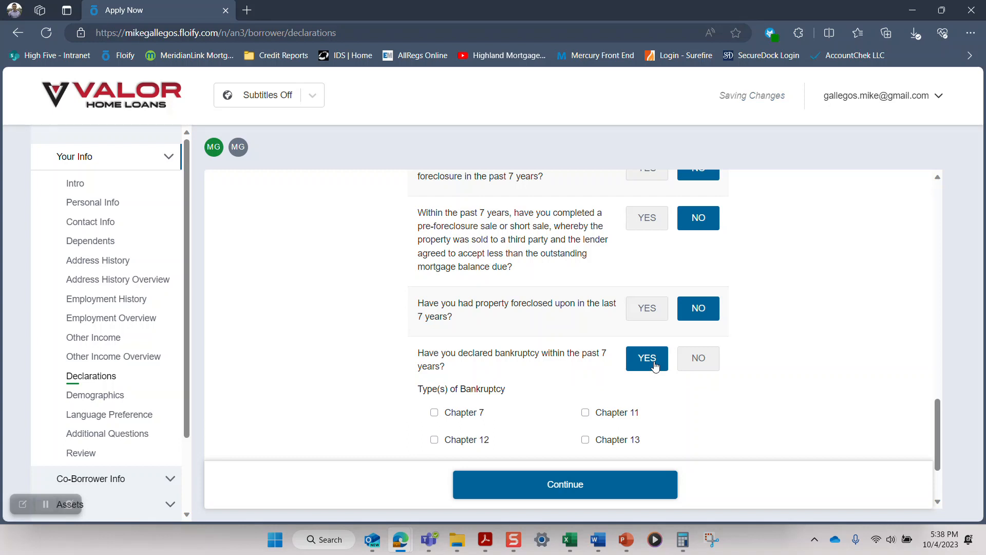
scroll(655, 366, down, 1)
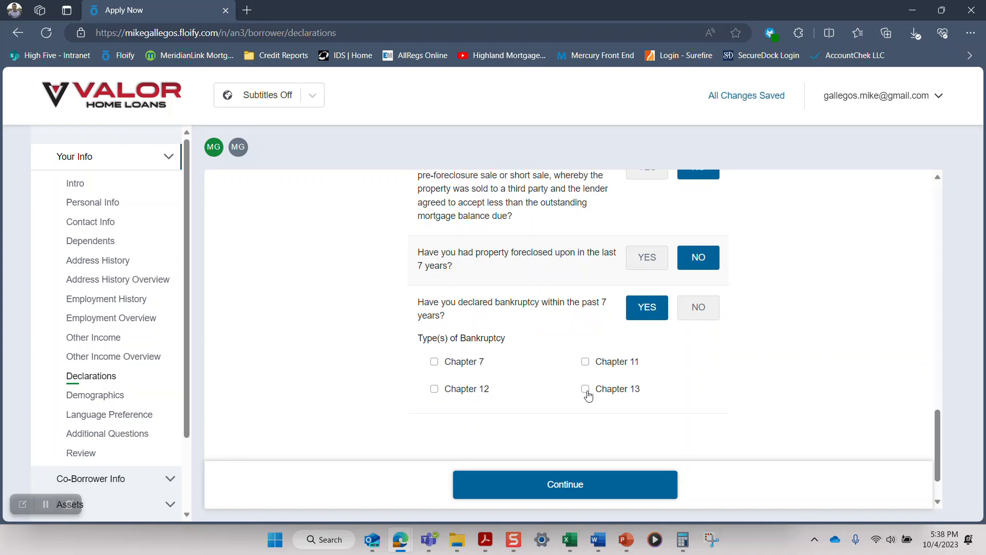
click(699, 312)
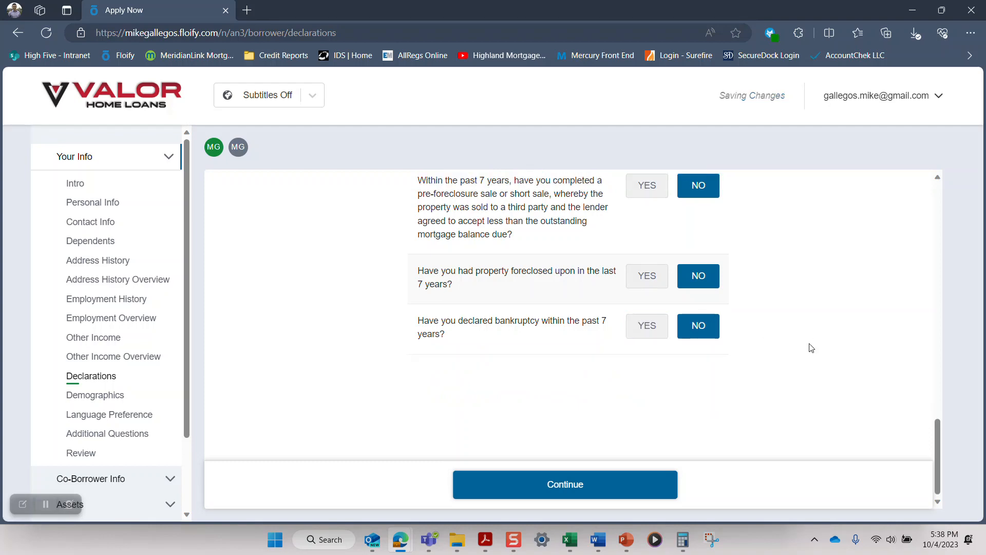
Step: Continue to the demographics, set ethnicity to Hispanic or Latino, race to White and sex to Male, and submit the page
click(583, 483)
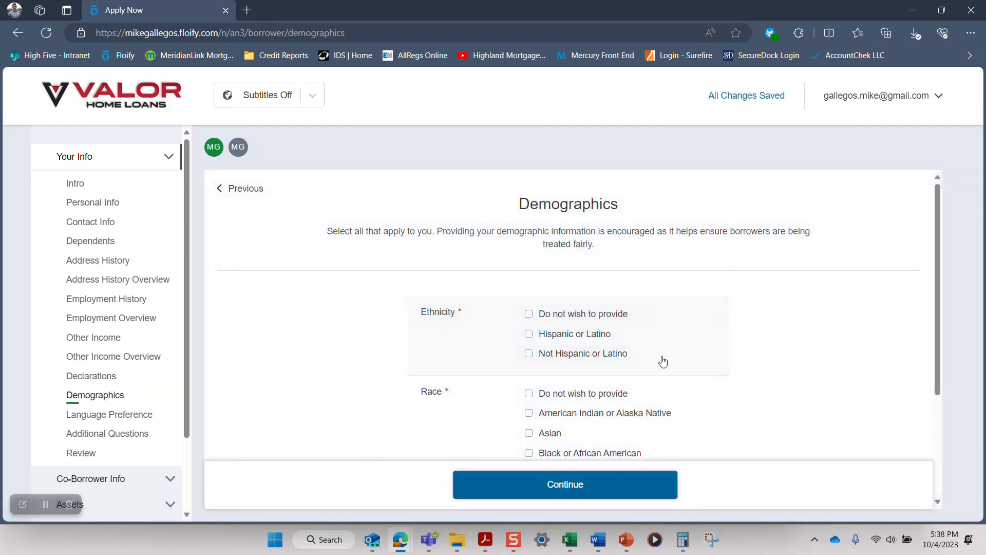
click(529, 334)
scroll(515, 334, down, 4)
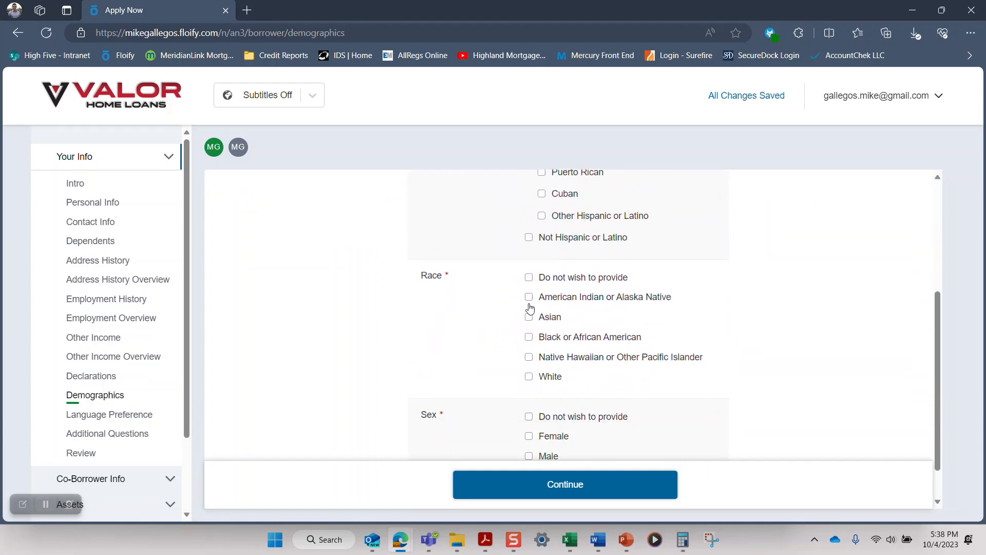
click(529, 376)
scroll(532, 380, down, 1)
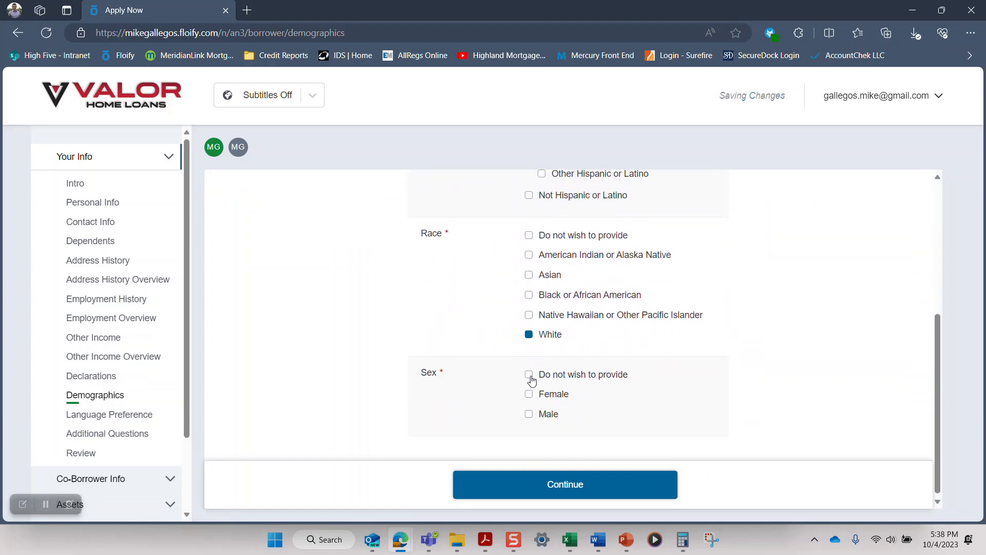
click(531, 413)
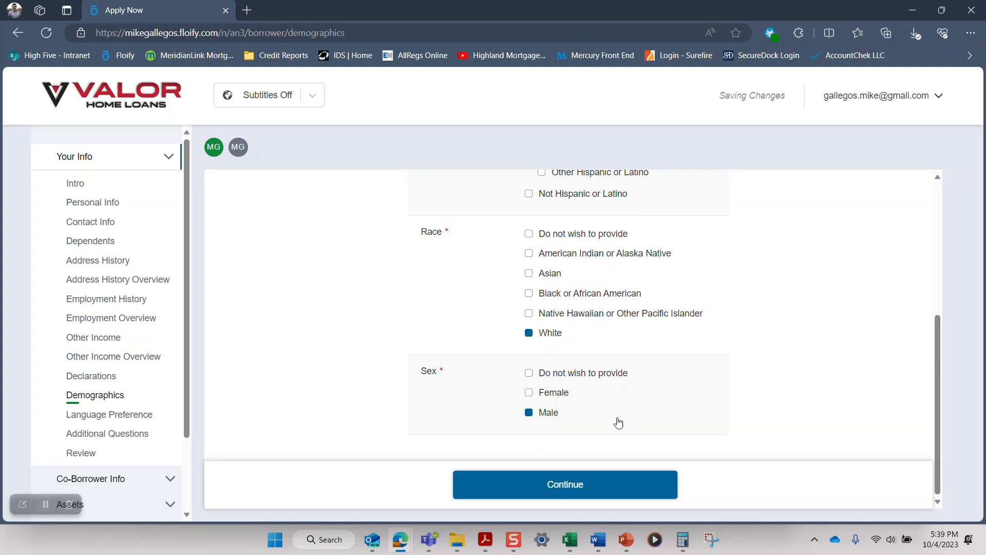
click(602, 491)
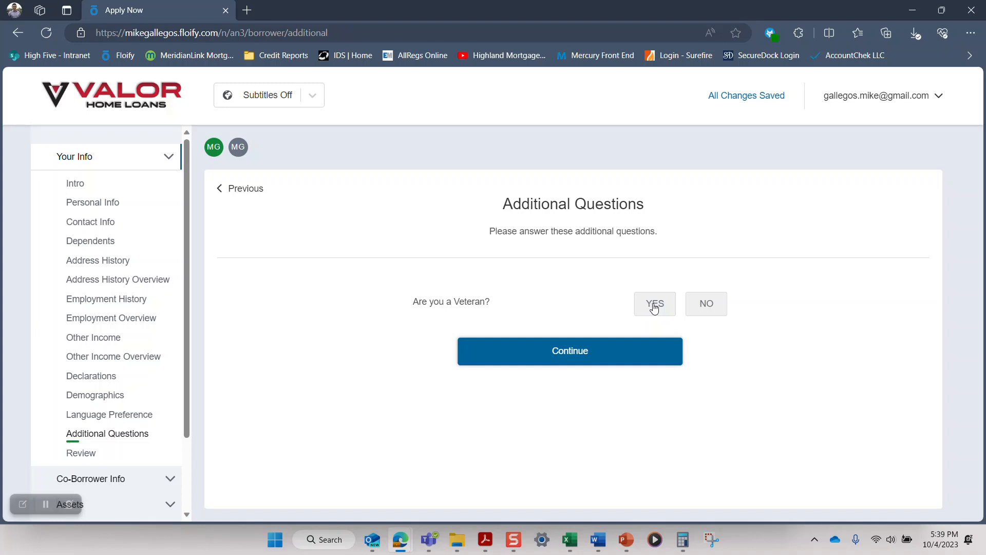
Step: Answer Yes to being a Veteran and No to having used VA Benefits, and continue to the review
click(655, 309)
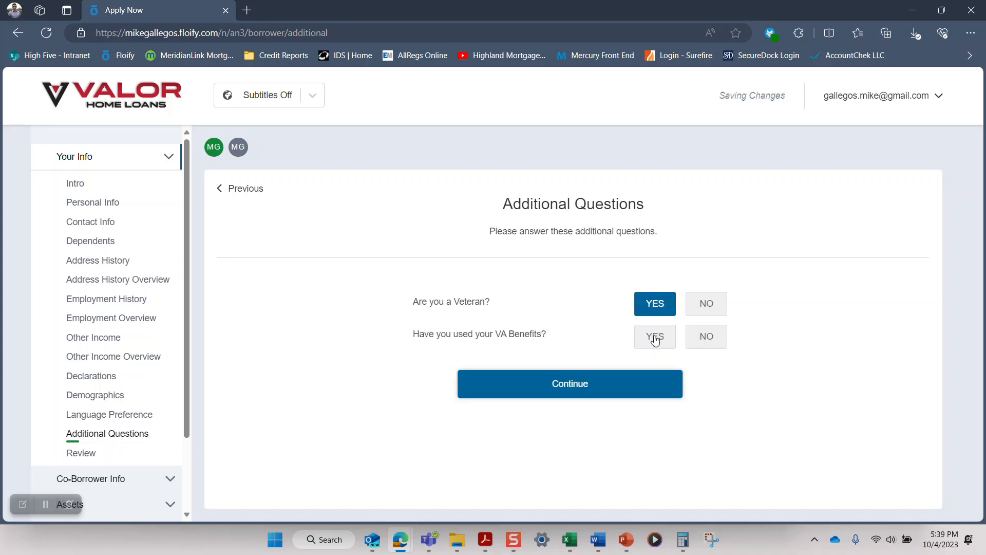
click(706, 341)
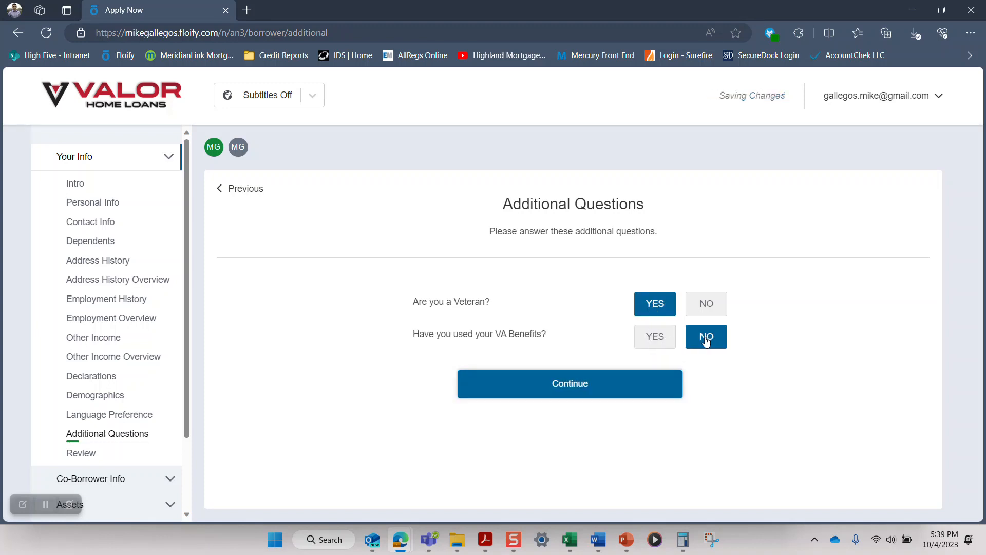
click(558, 386)
Step: Edit the incomplete Language Preference entry from the review, set it to English and continue
scroll(559, 381, down, 5)
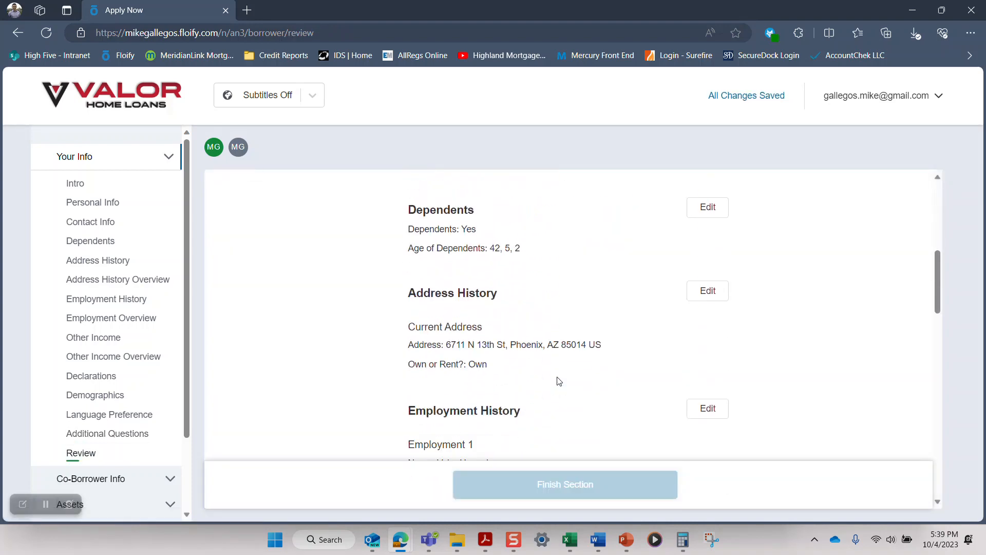
scroll(560, 381, down, 10)
scroll(559, 381, down, 2)
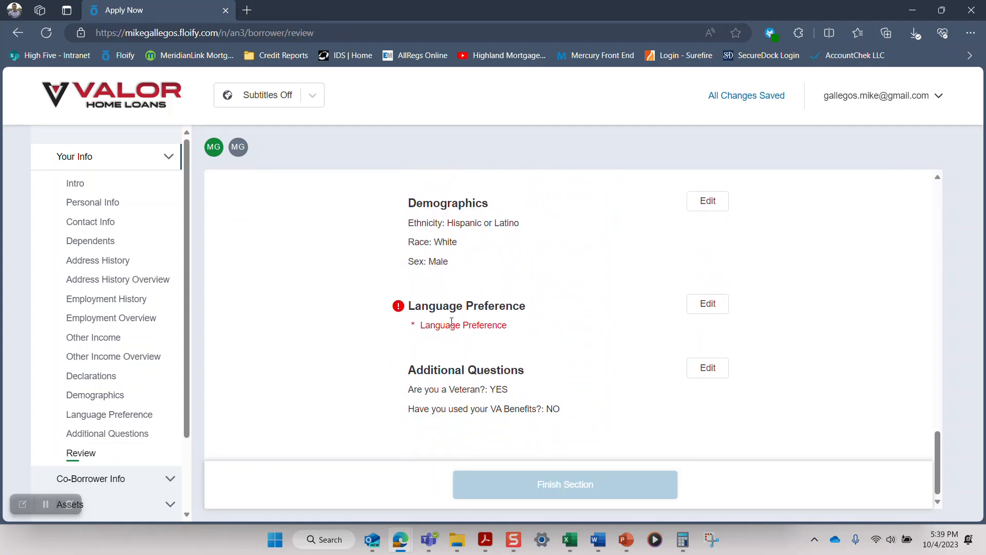
click(709, 304)
click(715, 315)
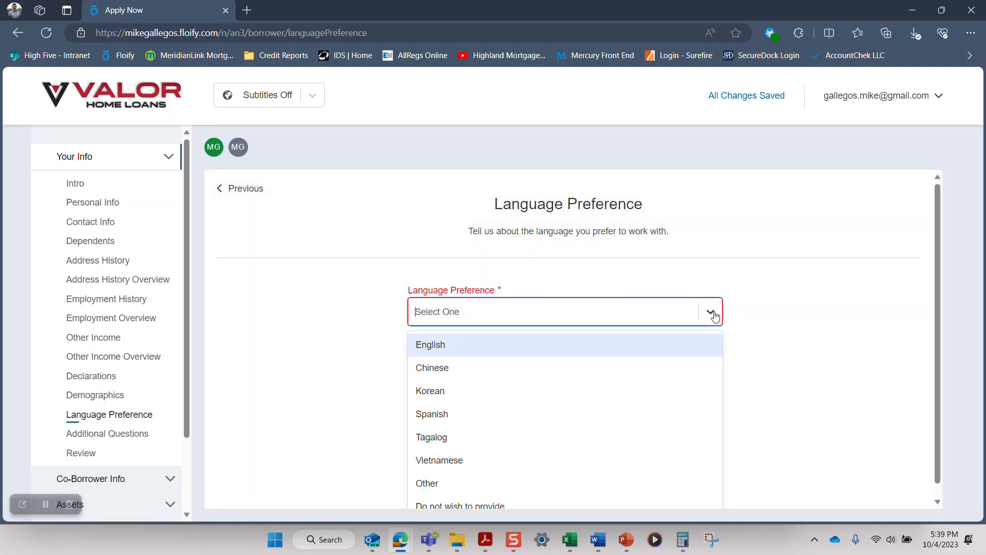
click(646, 353)
click(619, 363)
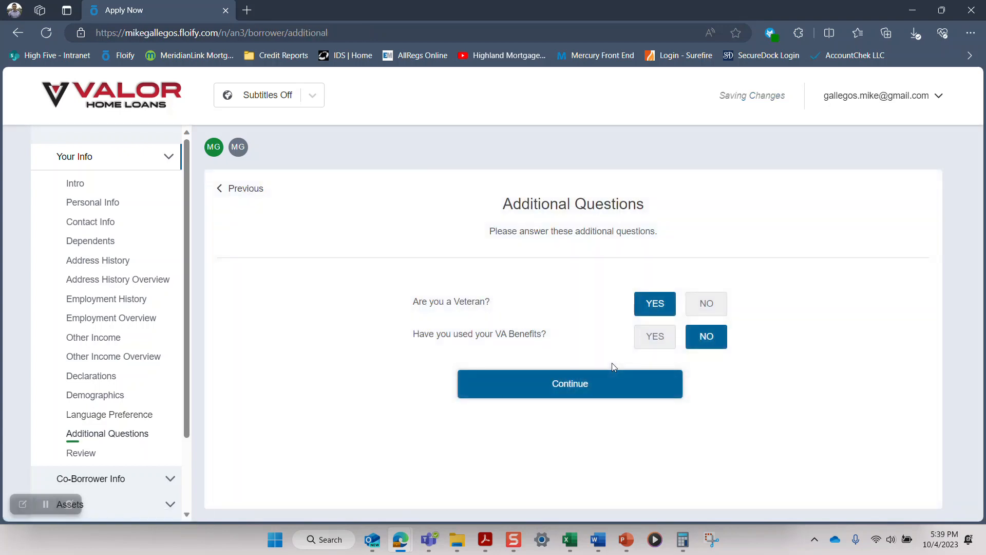
Step: Return to the review of the borrower's information, check the entries and finish the section
click(592, 388)
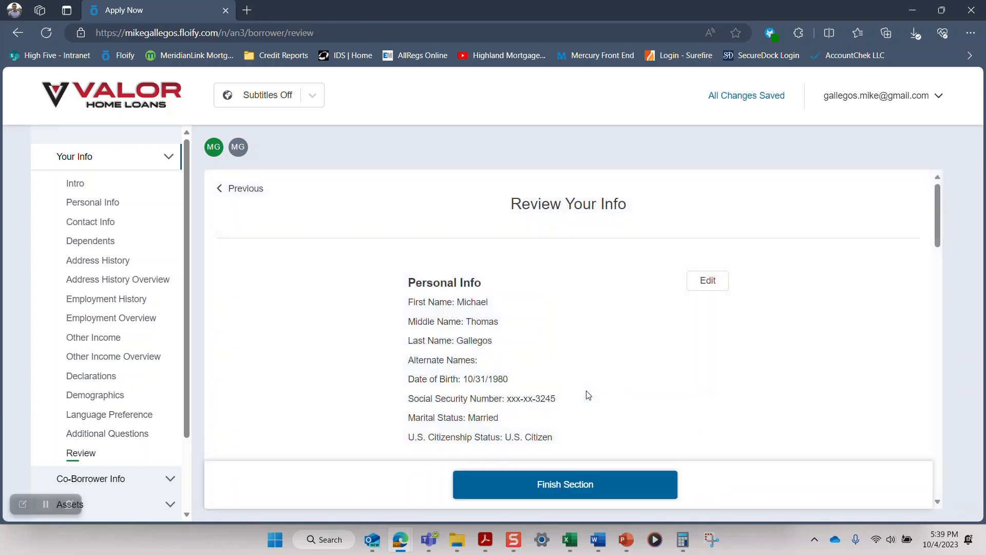
scroll(588, 394, down, 15)
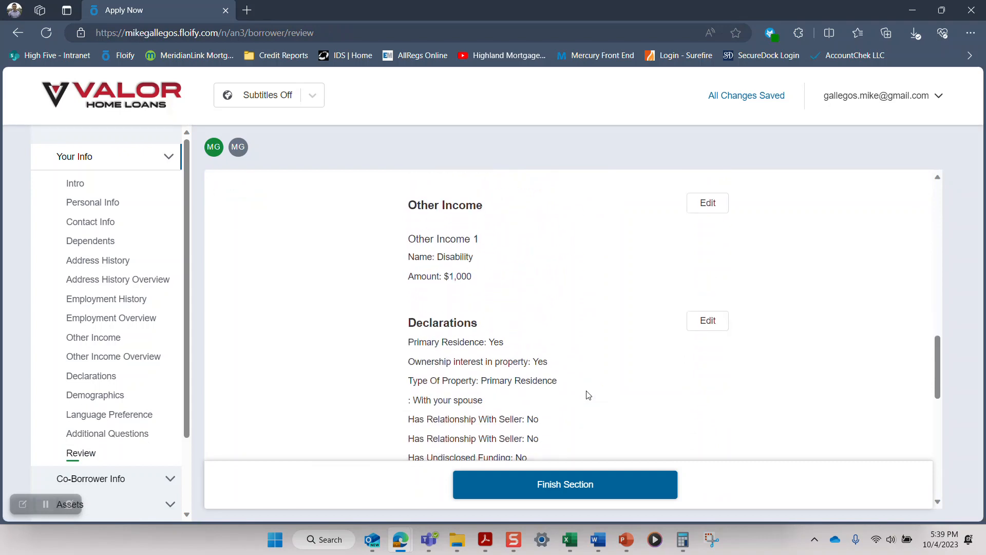
scroll(587, 395, down, 10)
click(566, 483)
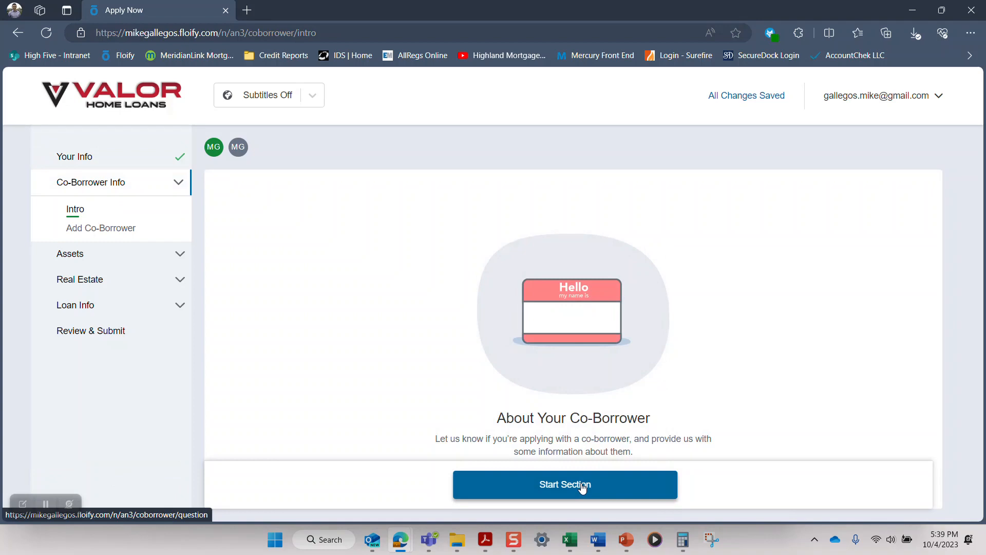
Step: Start the co-borrower section, answer No to applying with a co-borrower, and continue
click(582, 486)
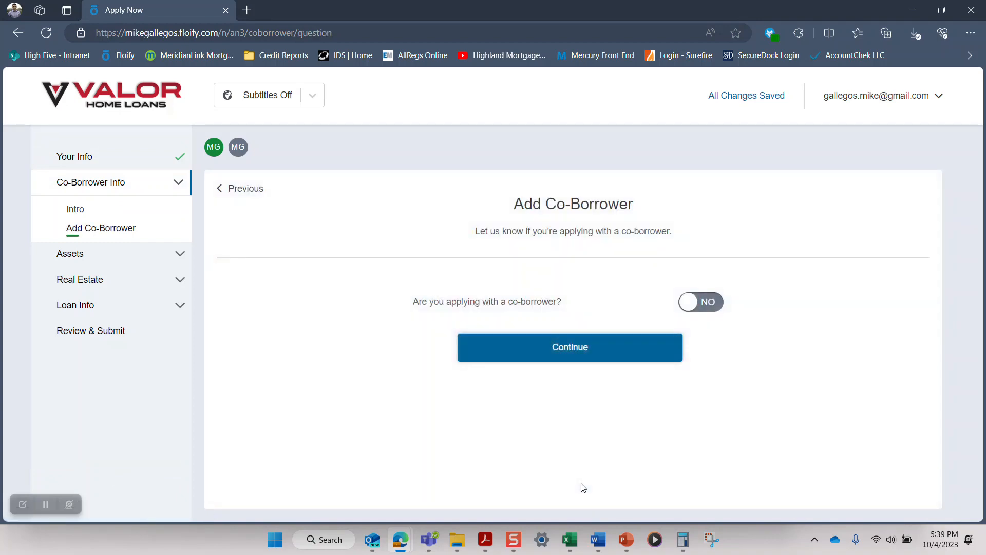
click(708, 305)
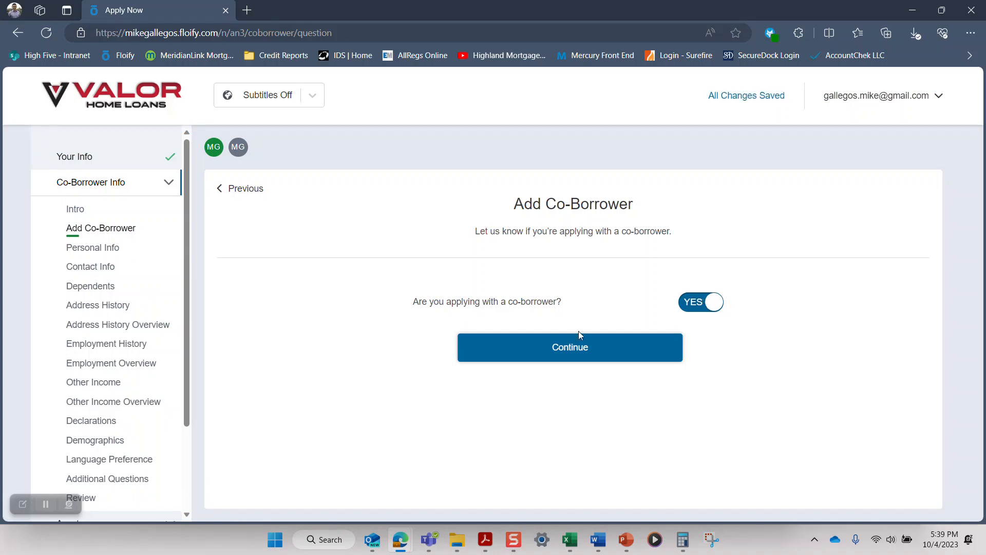
click(697, 304)
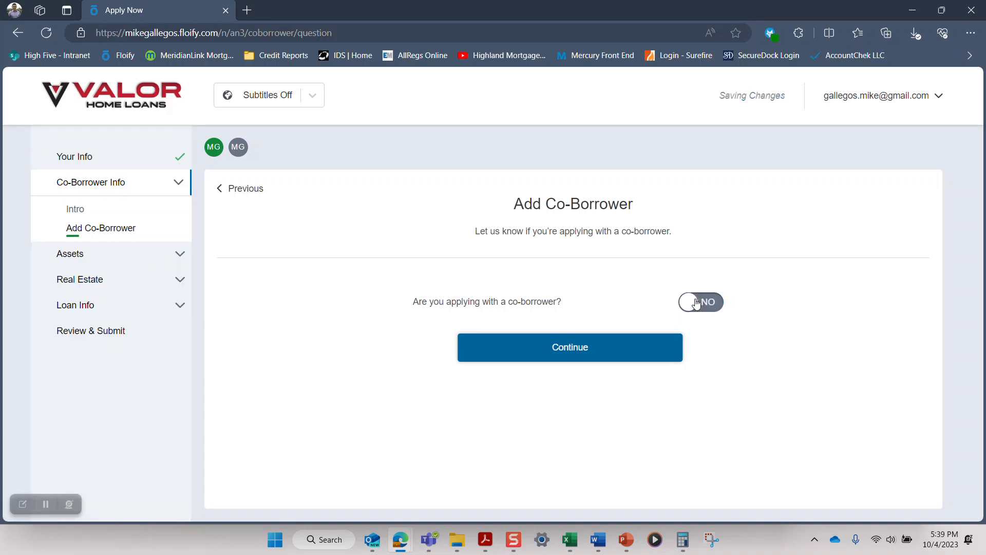
click(567, 352)
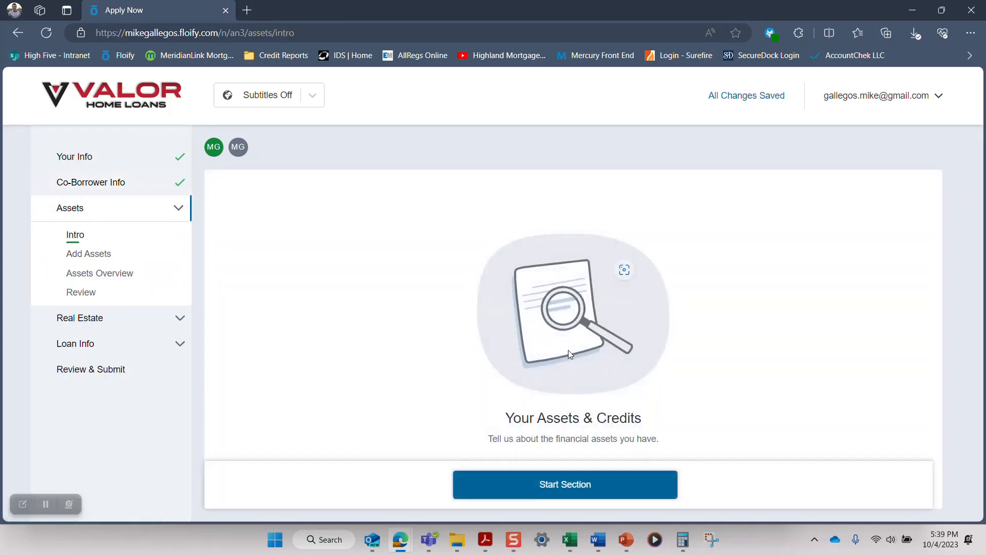
Step: Start the Assets section and look through the asset and credit types that can be added
click(564, 488)
scroll(689, 328, down, 3)
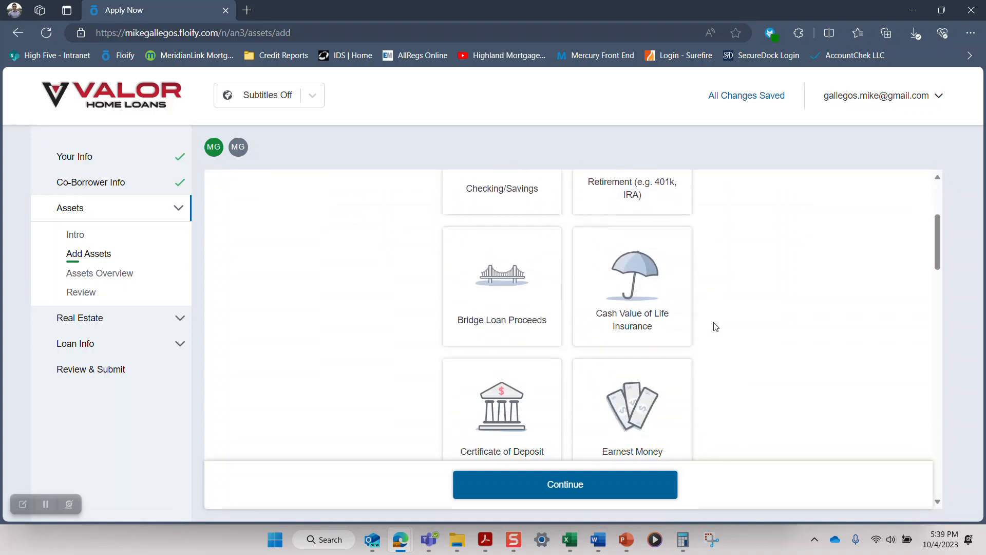
scroll(715, 326, down, 10)
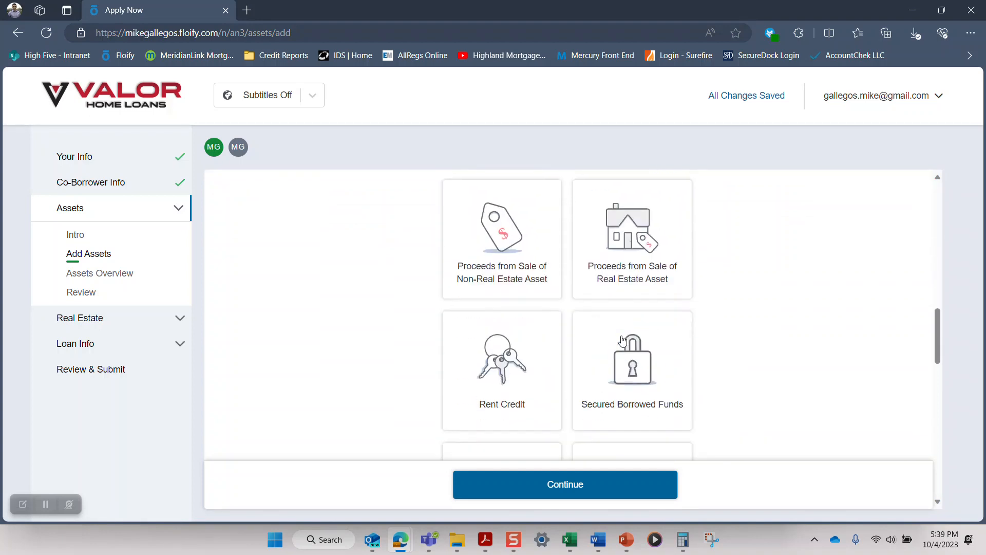
scroll(622, 339, down, 8)
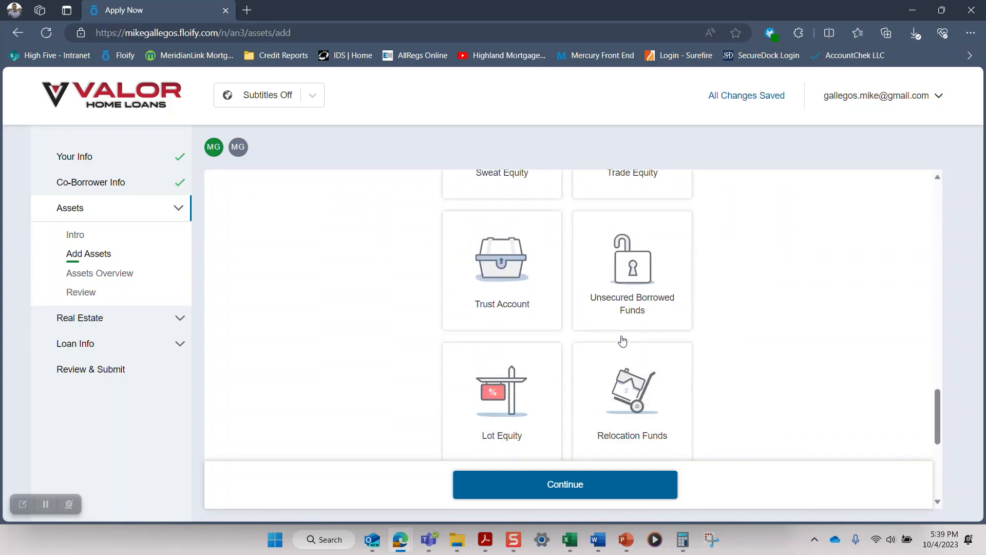
scroll(623, 340, down, 5)
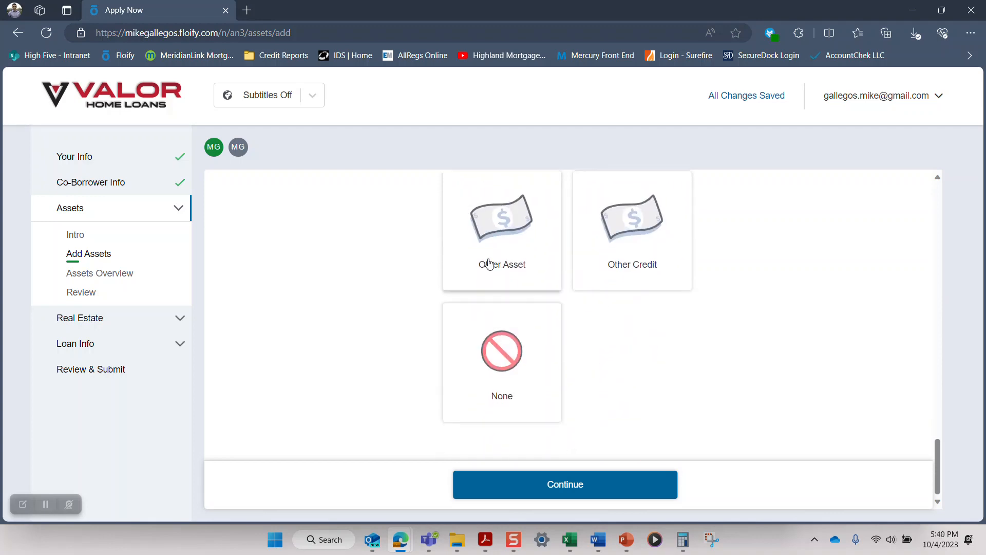
scroll(630, 288, up, 3)
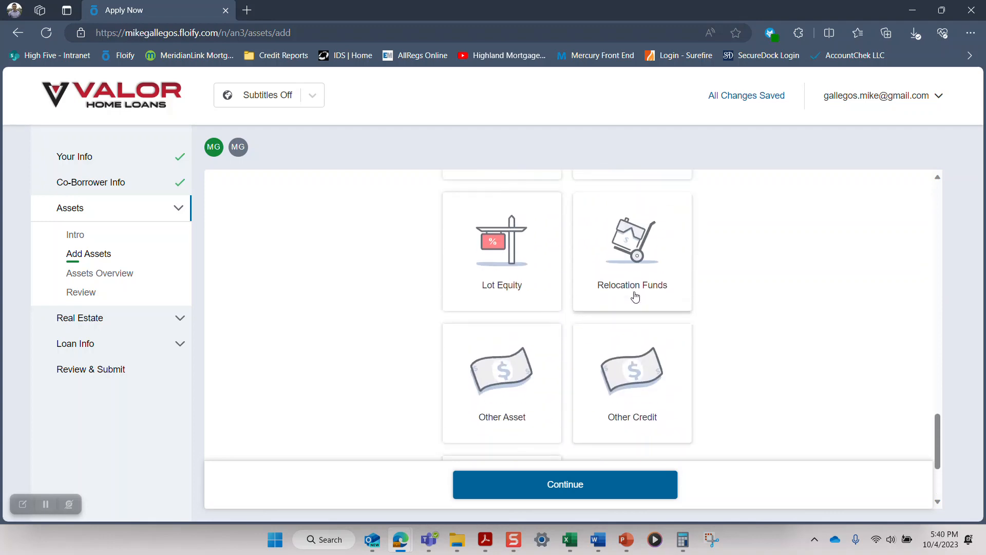
scroll(678, 288, up, 9)
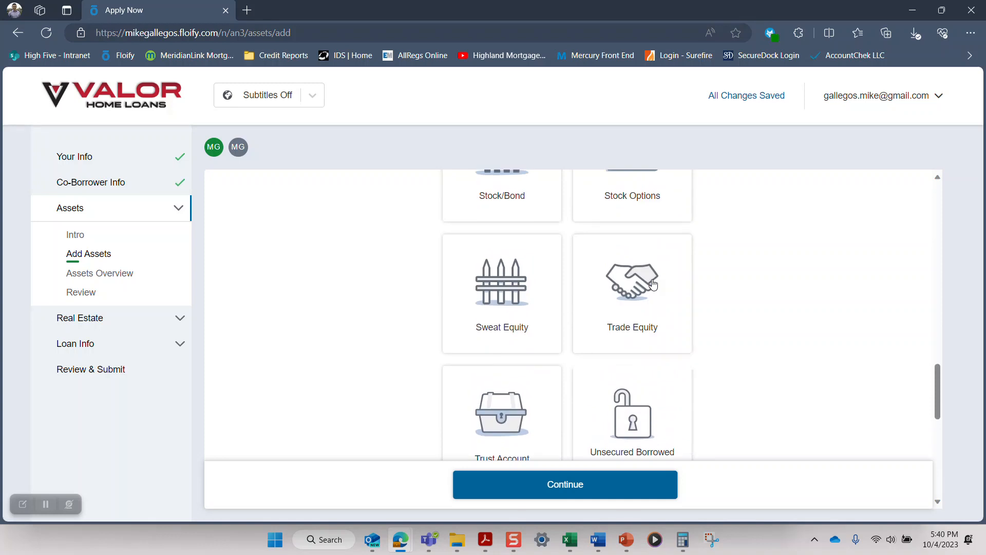
scroll(652, 284, up, 4)
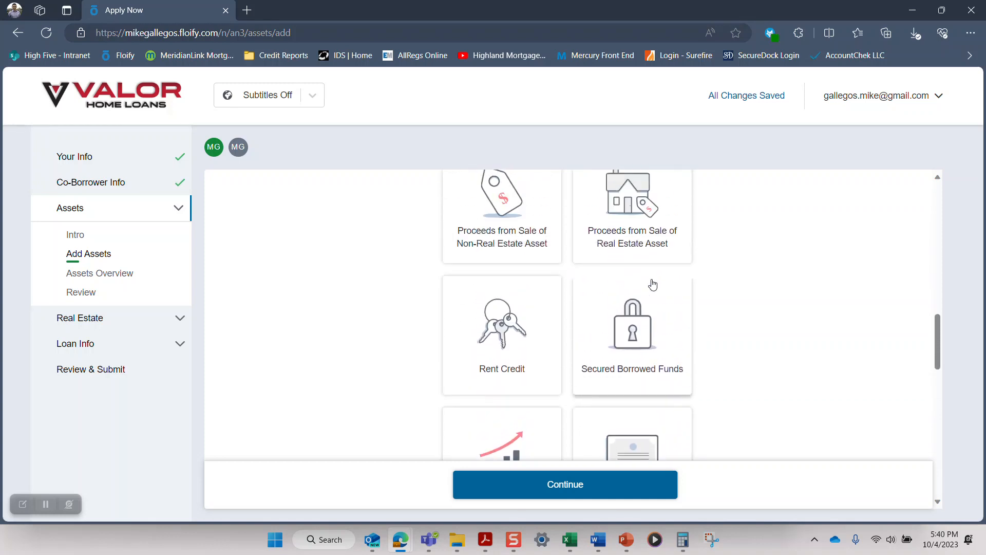
scroll(652, 284, up, 5)
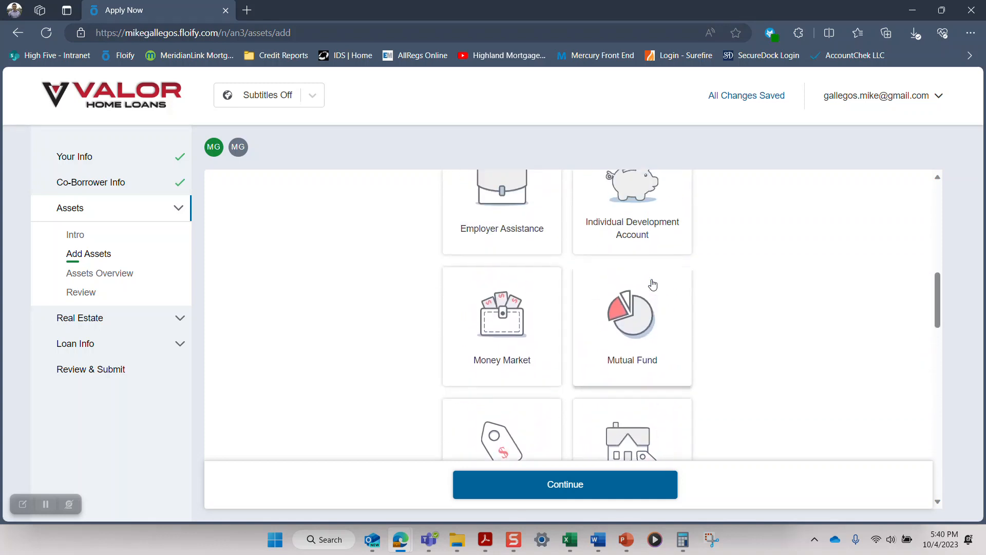
scroll(652, 284, up, 3)
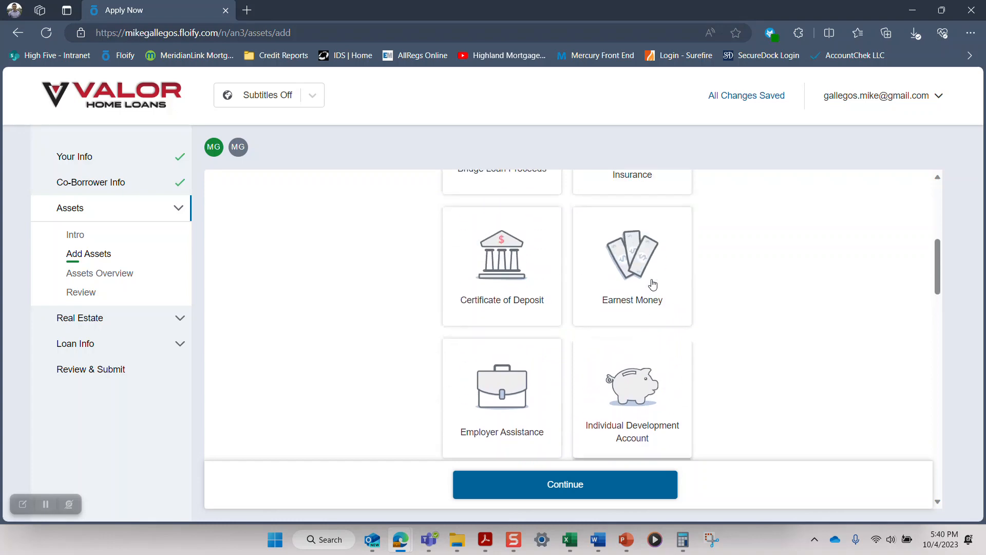
scroll(652, 284, up, 1)
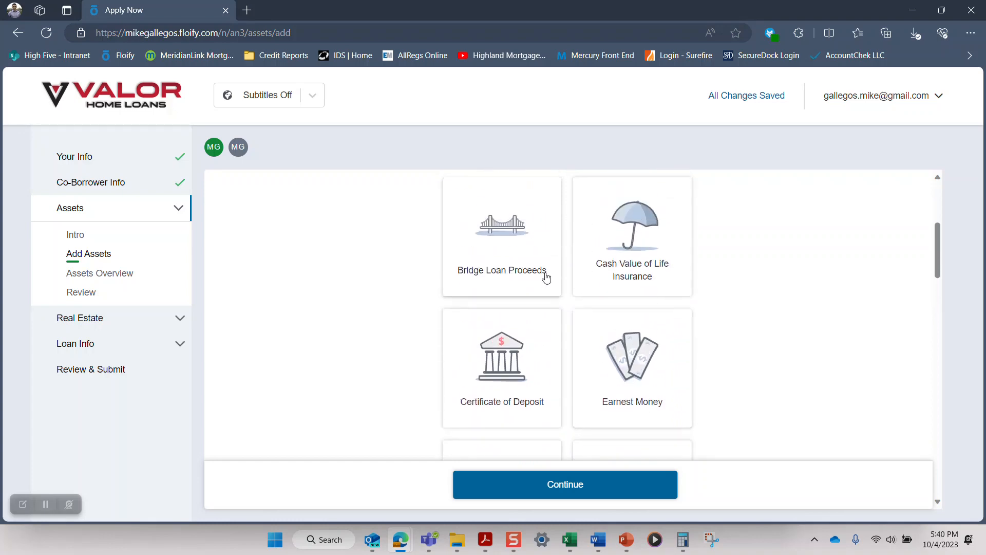
scroll(534, 301, up, 4)
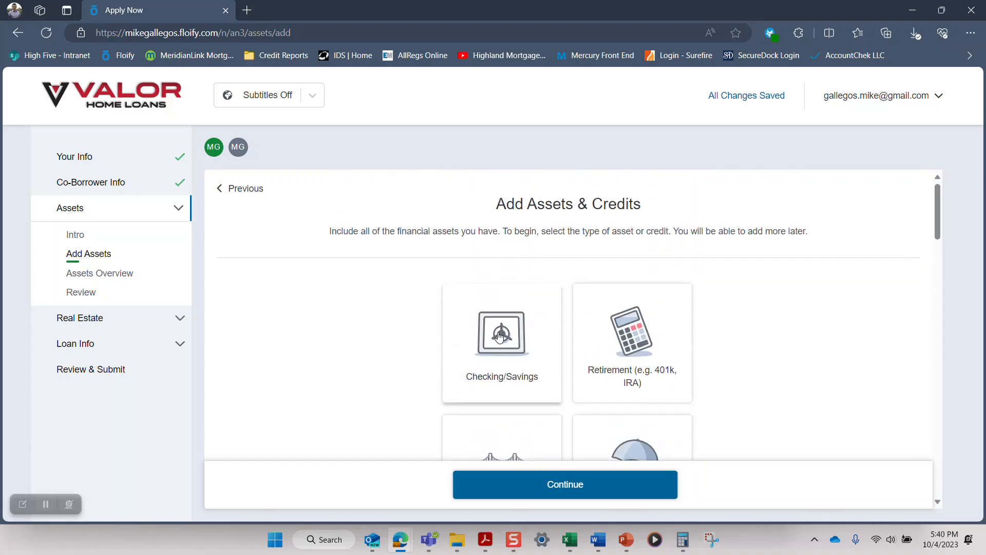
Step: Choose Checking/Savings as the asset type and opt to complete its details manually instead of connecting with AccountChek
click(533, 300)
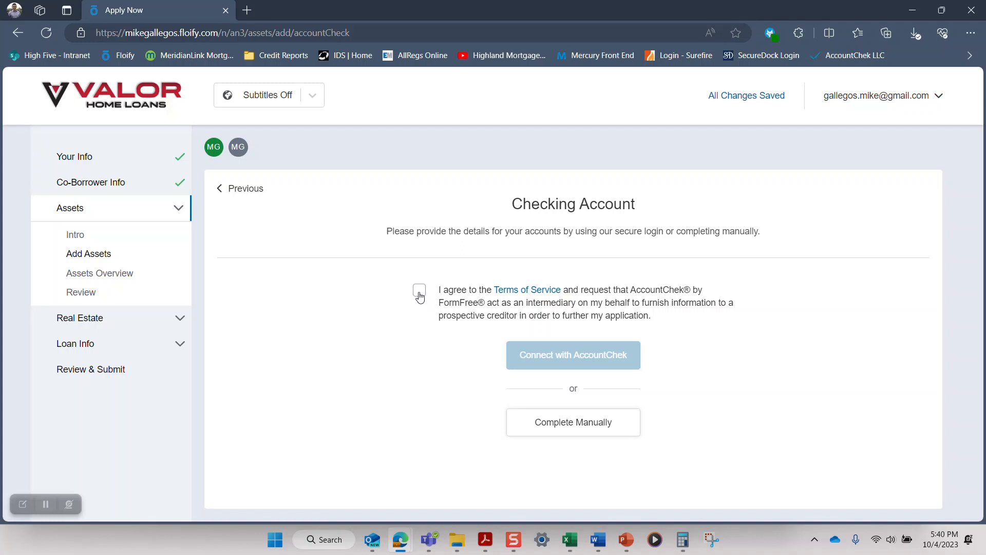
click(420, 291)
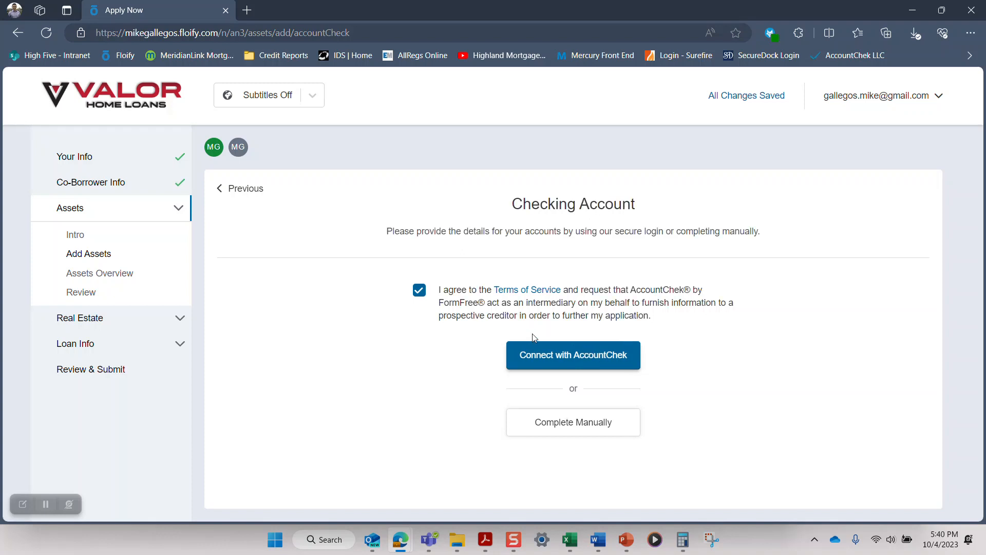
click(421, 292)
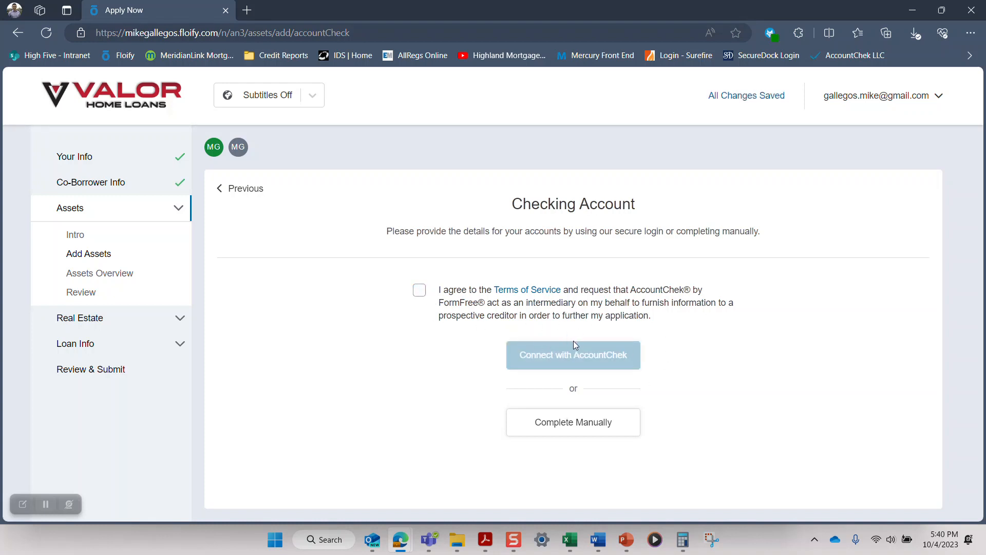
click(586, 429)
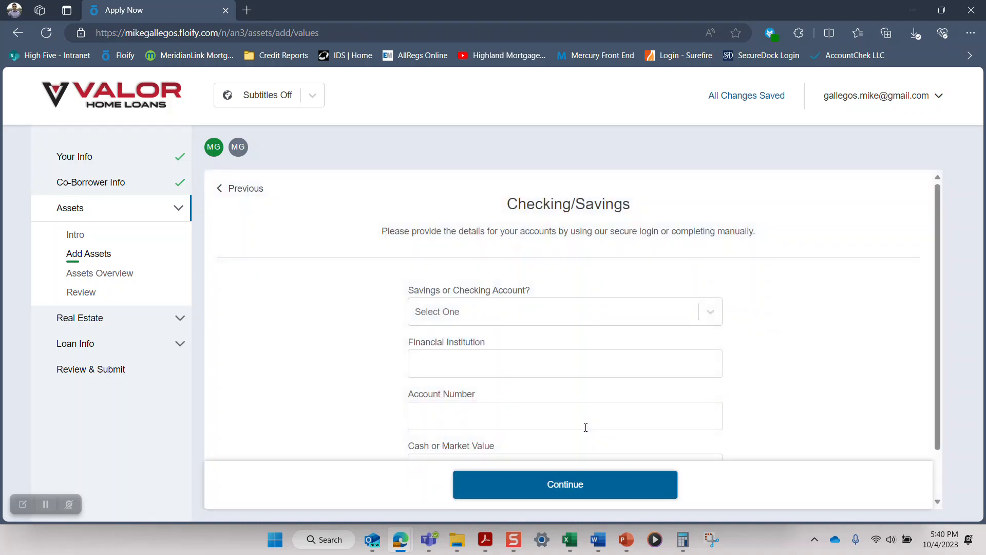
Step: Enter a Savings account at USAA with its account number and a cash value of $20,000, and continue
click(562, 318)
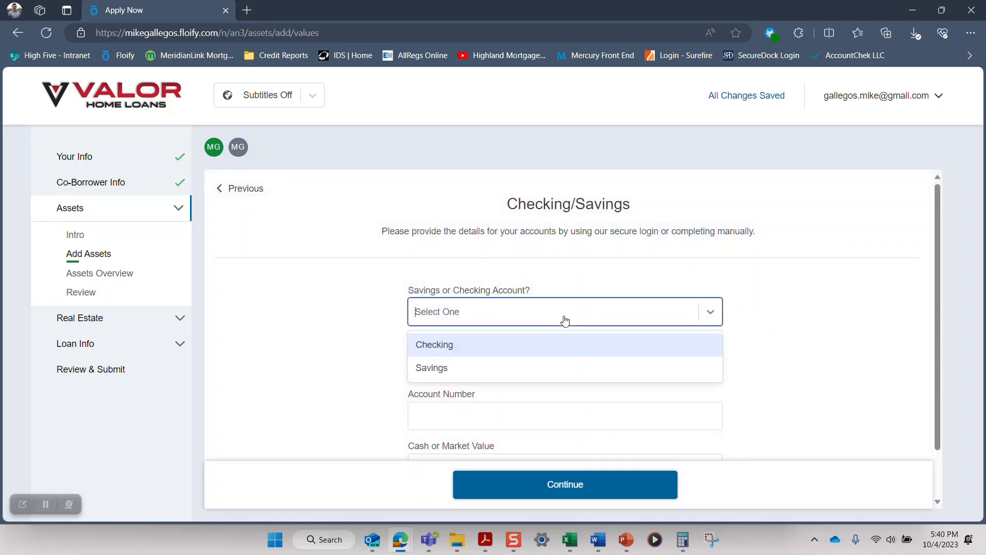
click(488, 374)
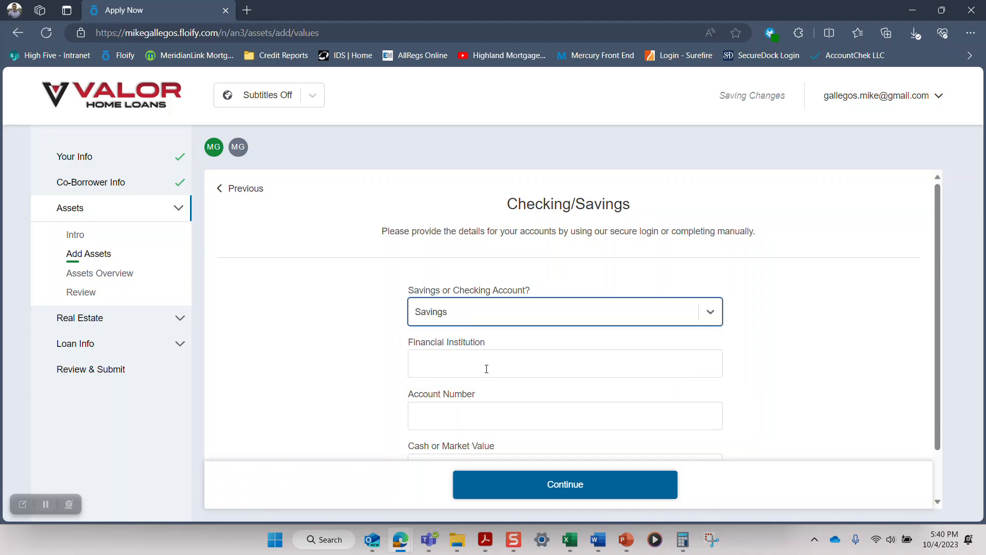
click(486, 369)
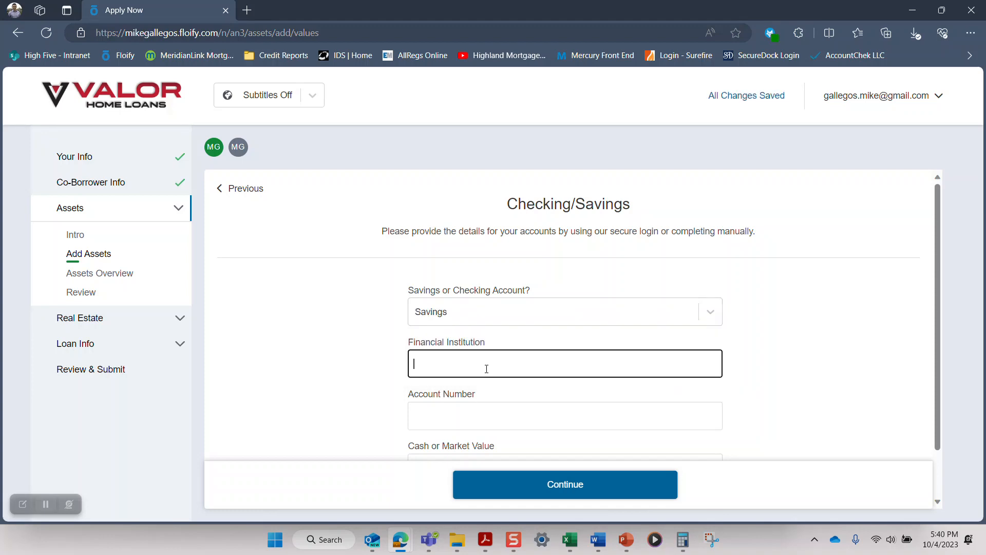
text(USAA)
key(Tab)
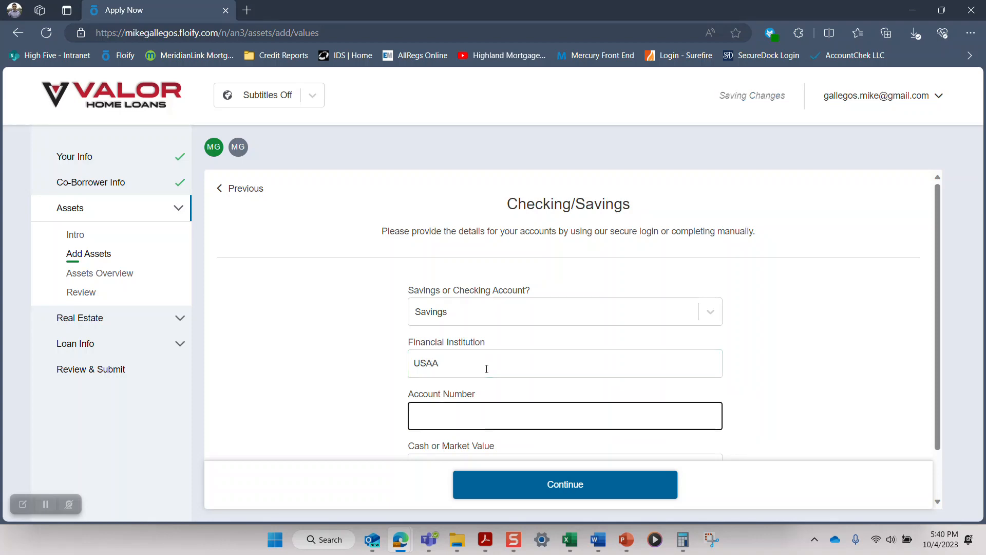
text(1234)
key(Tab)
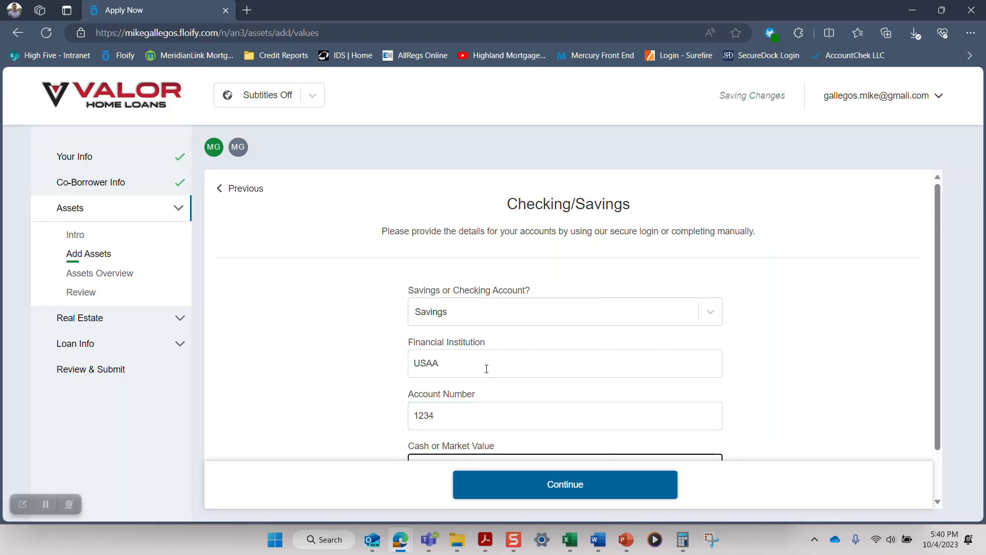
text(20000)
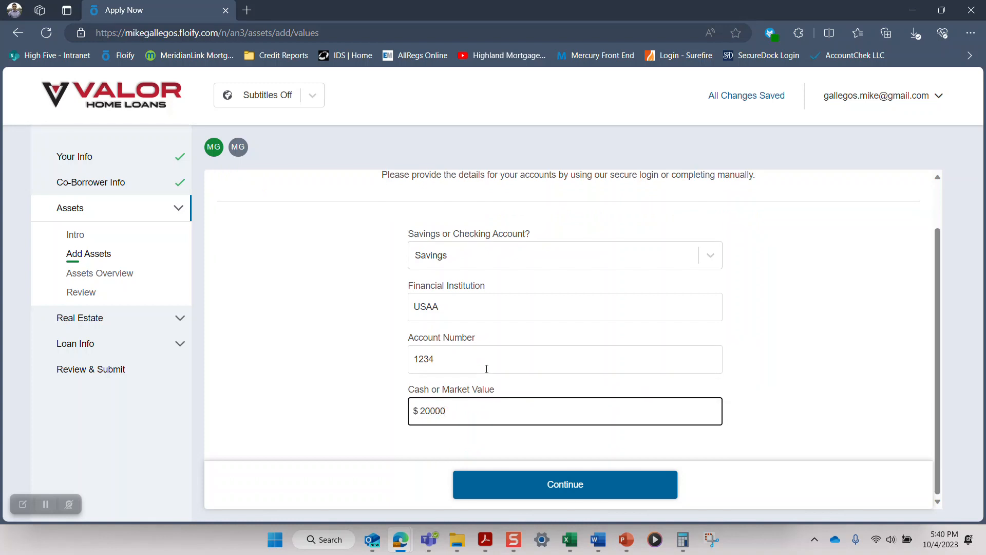
key(Tab)
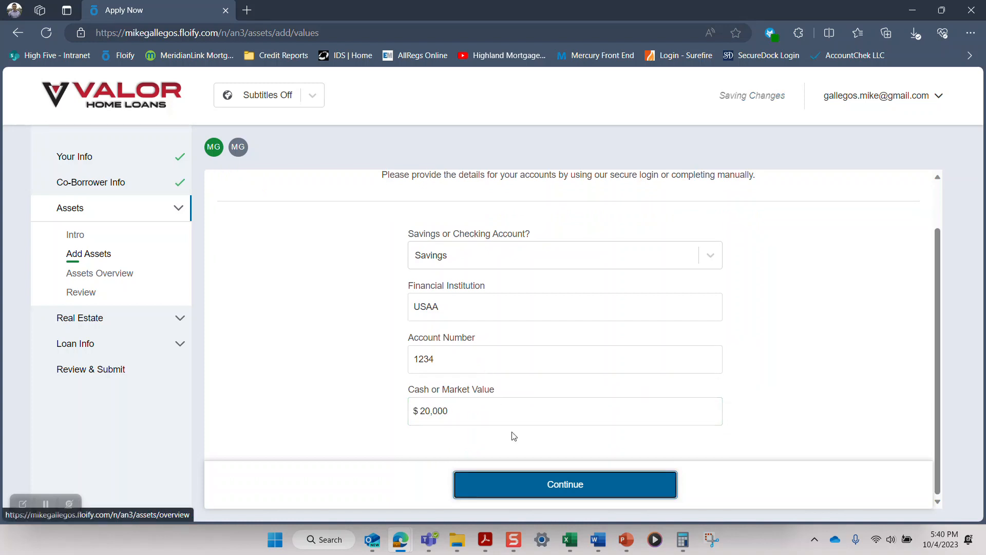
click(576, 492)
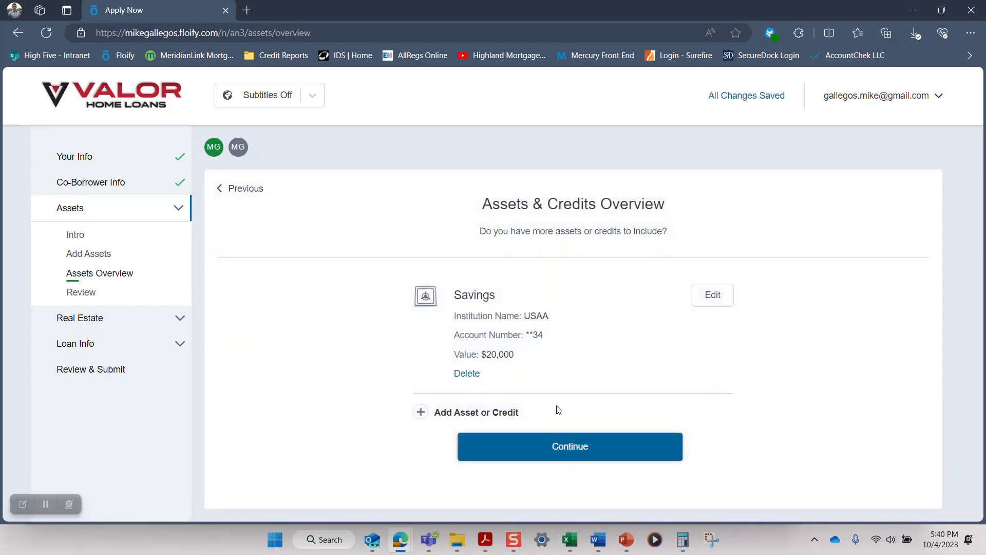
Step: Add an Earnest Money asset with USAA as the financial institution and a value of $3,000, and continue
click(420, 411)
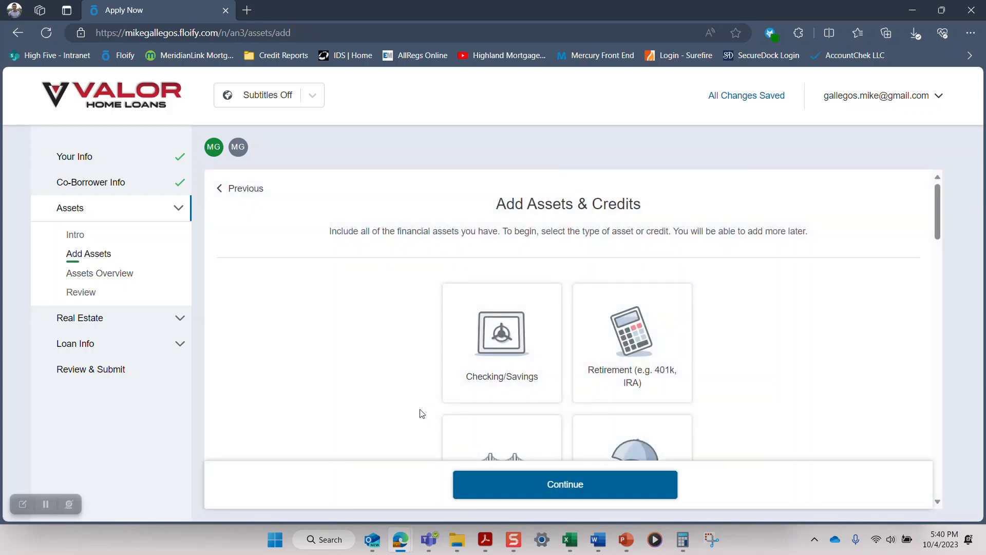
scroll(421, 413, down, 5)
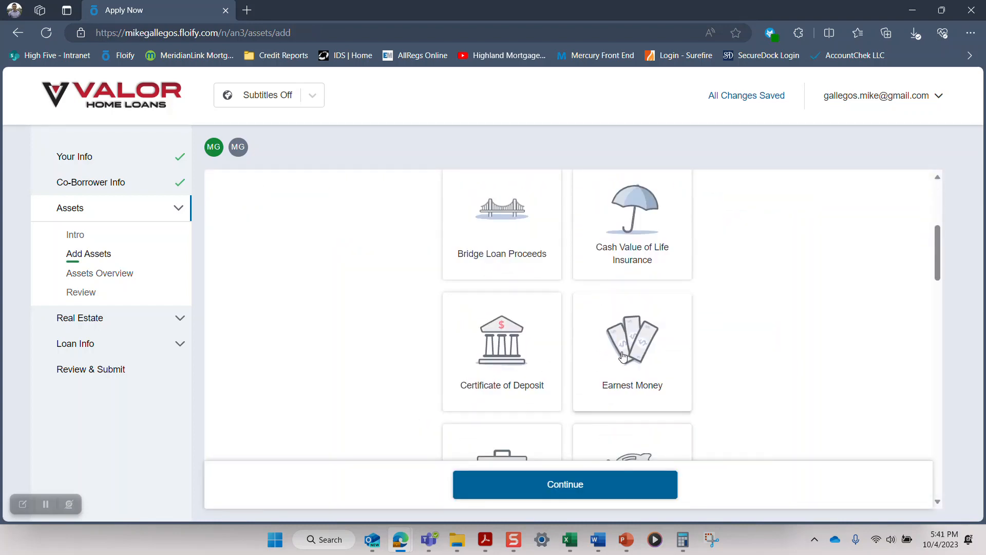
click(623, 356)
click(528, 306)
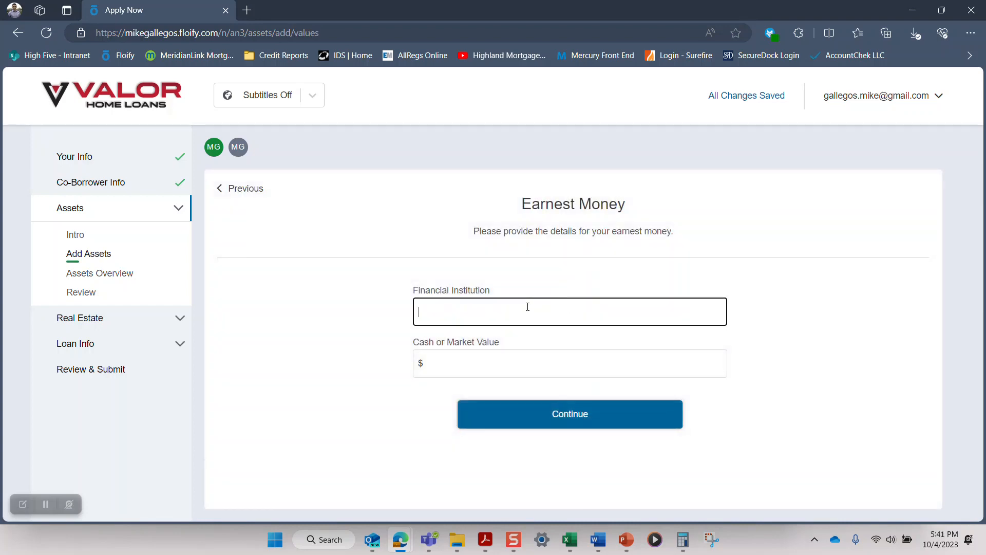
text(USAA)
key(Tab)
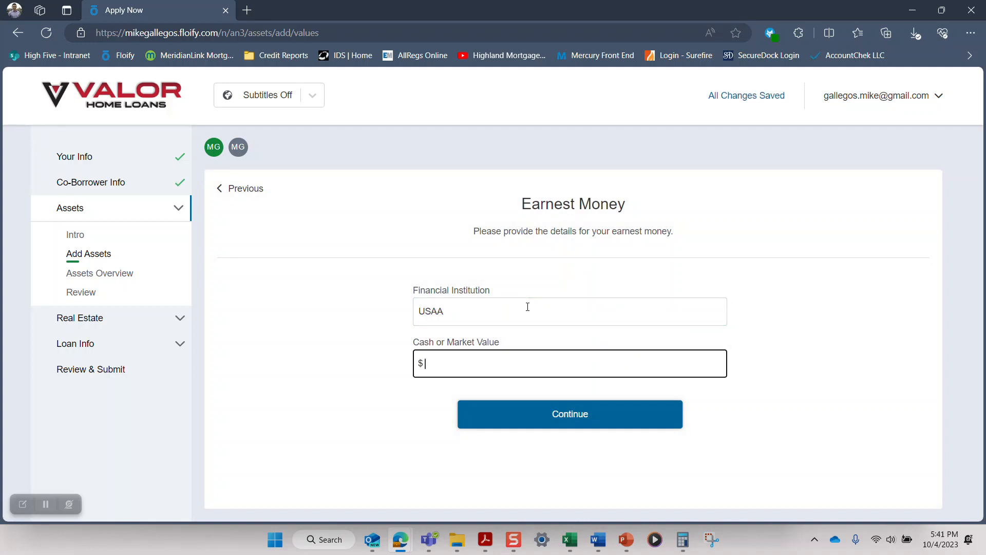
key(Tab)
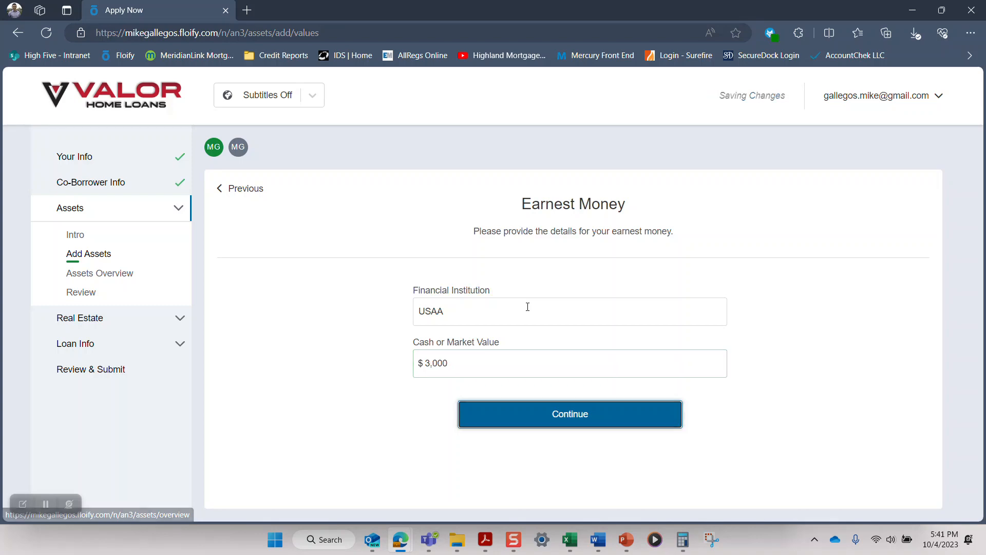
click(562, 422)
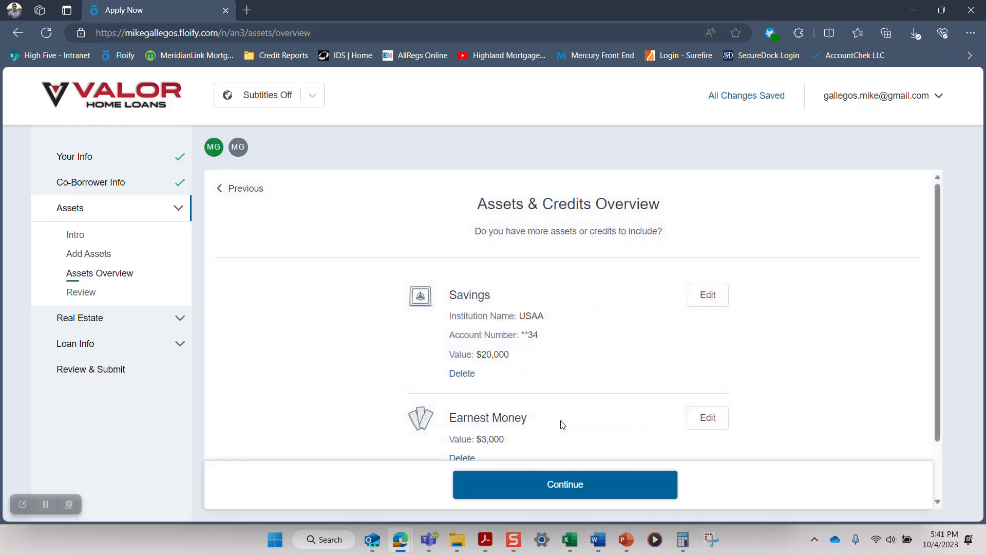
Step: Continue from the assets overview to the review and finish the Assets section
scroll(560, 421, down, 2)
click(570, 486)
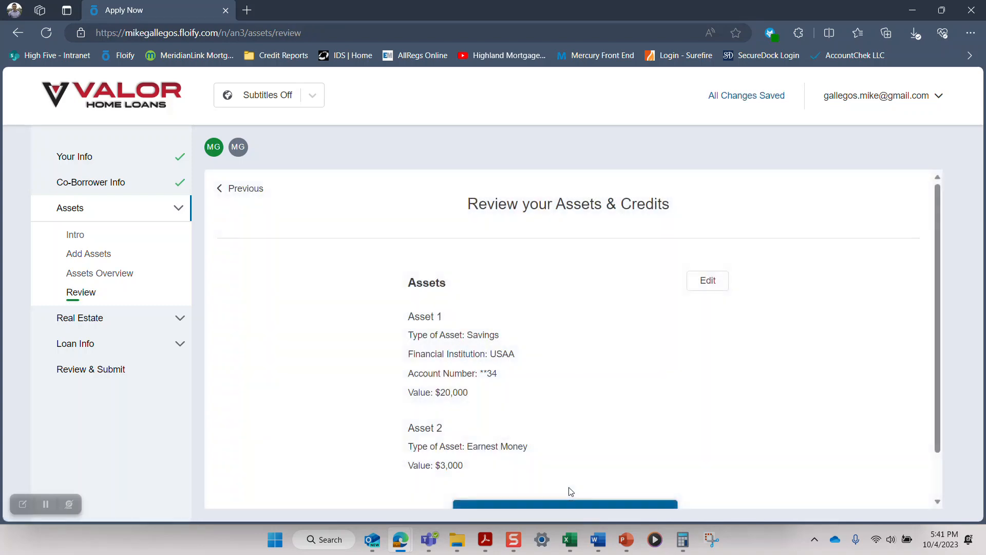
scroll(569, 487, down, 2)
click(561, 491)
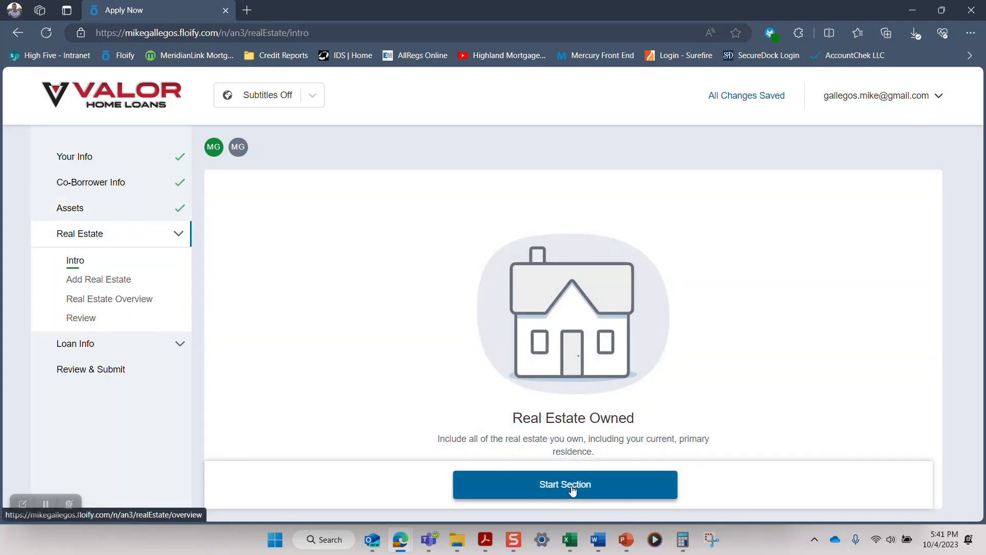
Step: Start the Real Estate section and examine the current-address property's status, value and occupancy in the overview
click(573, 491)
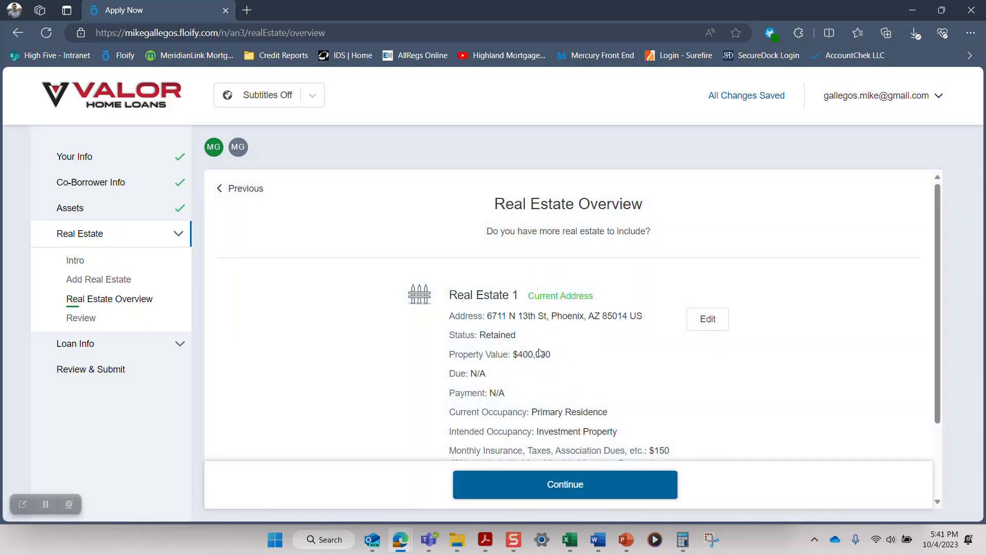
scroll(540, 352, down, 1)
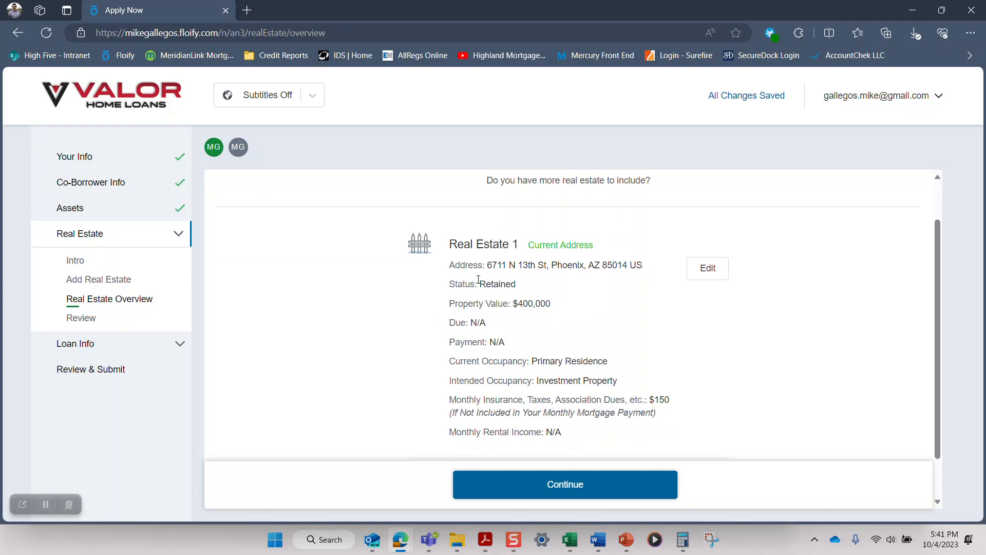
drag(453, 286, 517, 285)
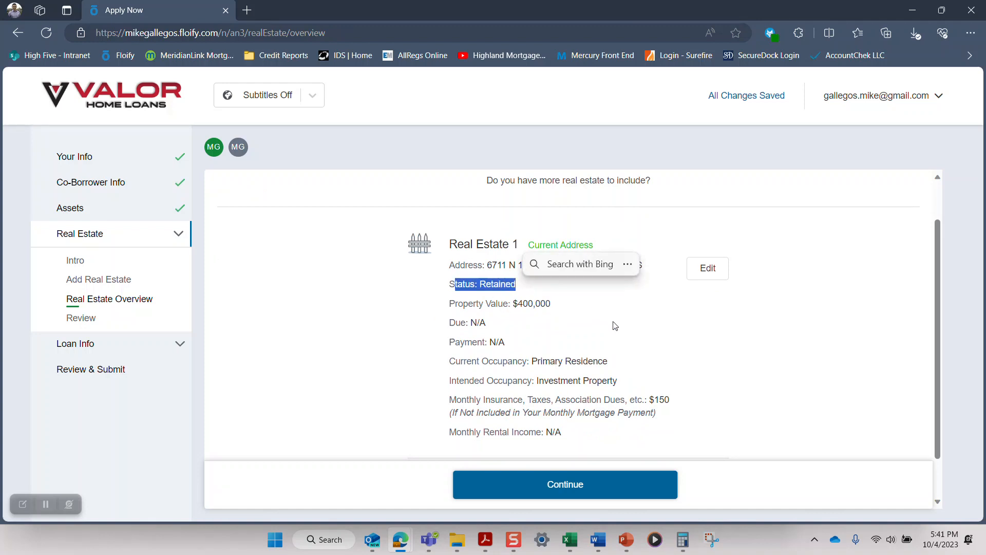
click(617, 353)
scroll(601, 406, down, 1)
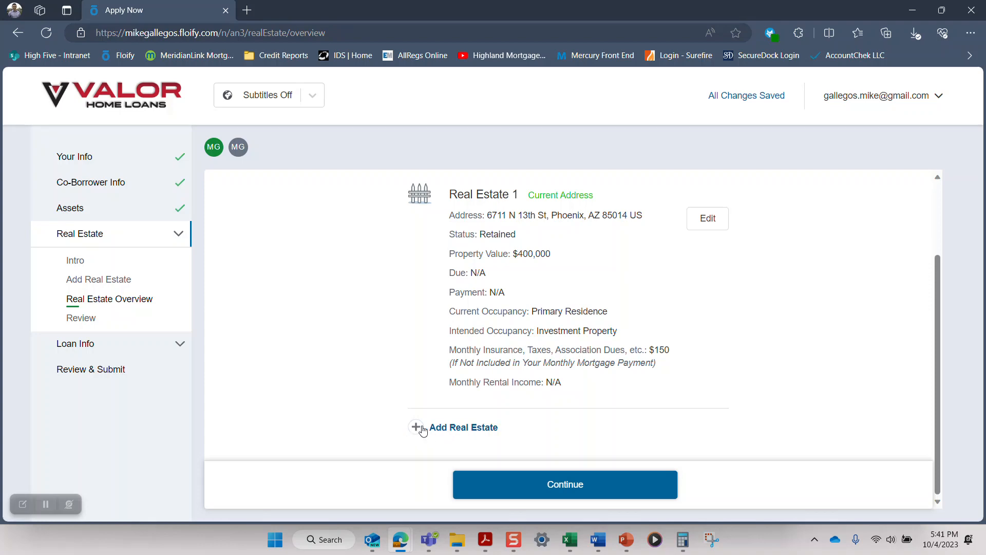
Step: Continue from the real estate overview to the review, check the listed property, and finish the Real Estate section
click(575, 492)
scroll(570, 359, down, 1)
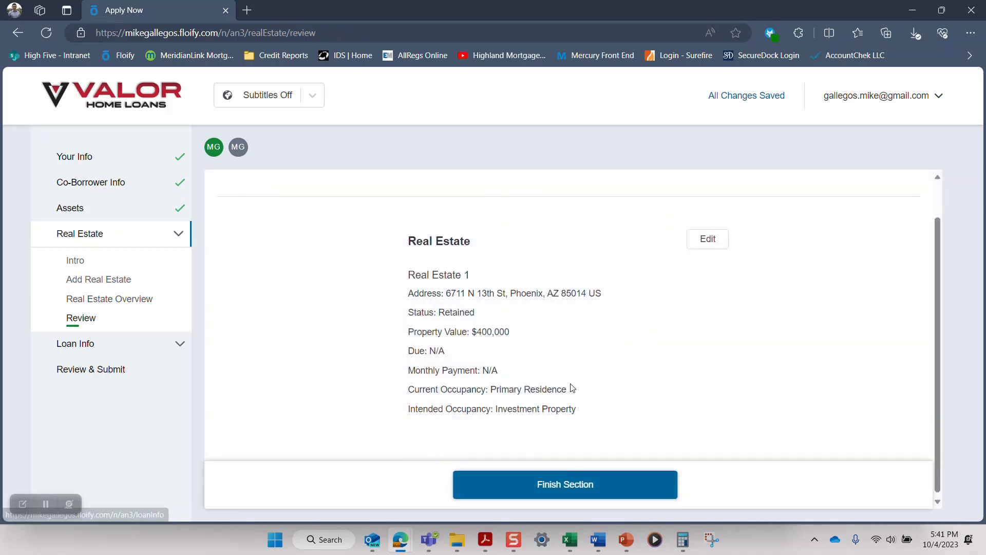
scroll(517, 276, up, 1)
scroll(520, 278, down, 1)
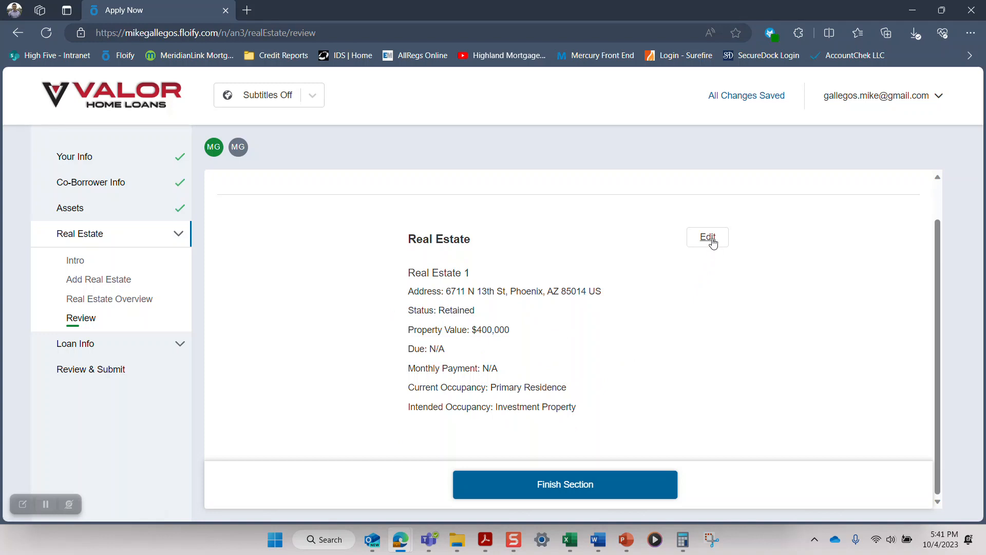
click(565, 493)
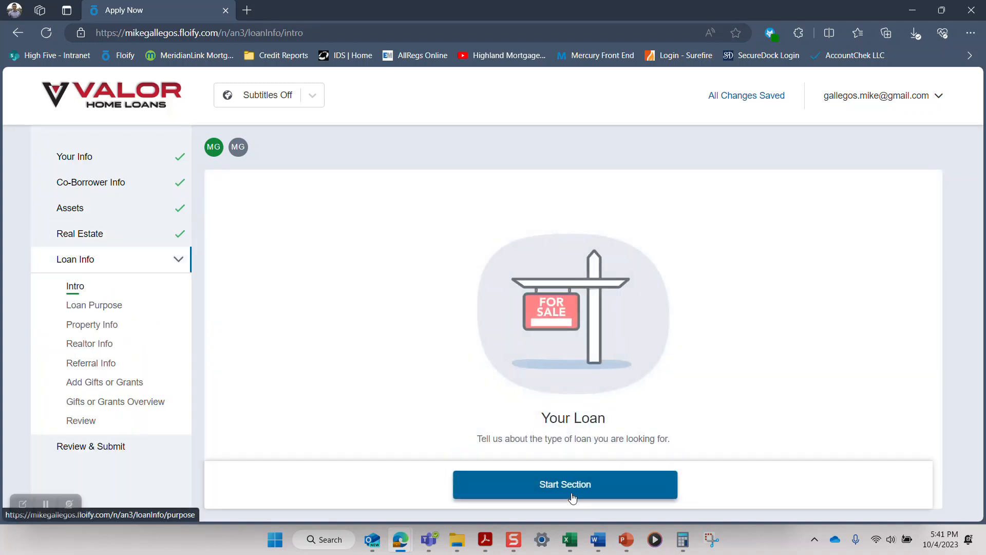
Step: Start the Loan Info section with Purchase as the loan purpose and select Colorado as the state for the loan
click(572, 493)
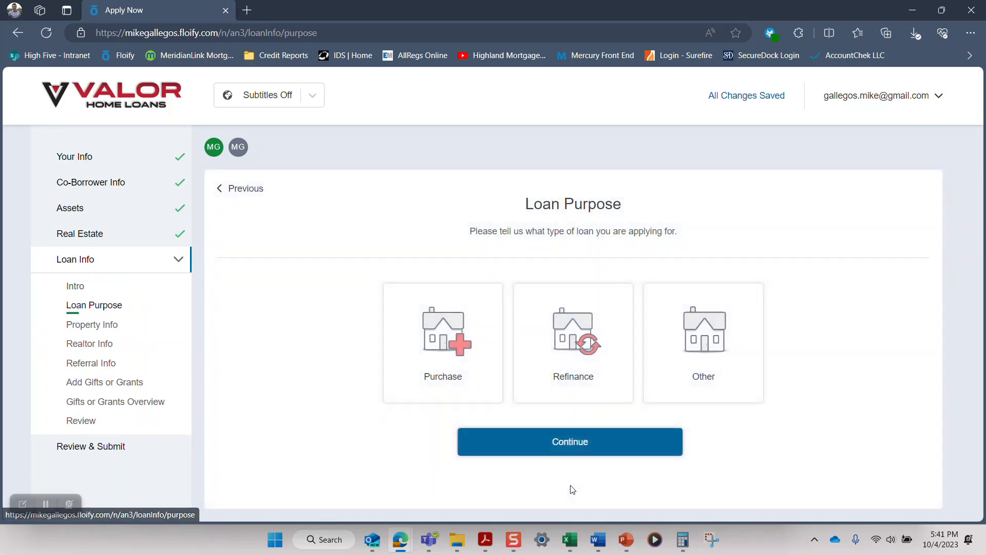
click(458, 352)
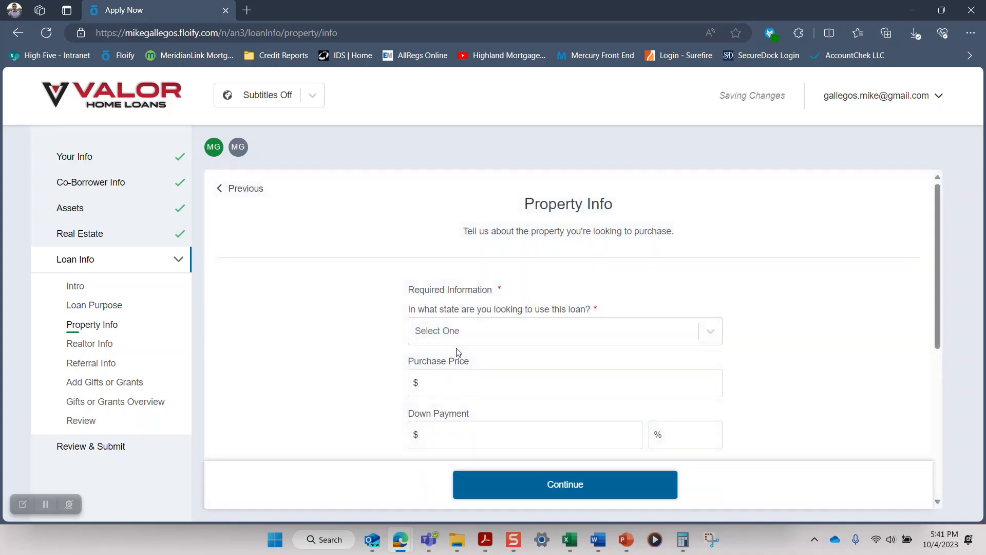
click(486, 341)
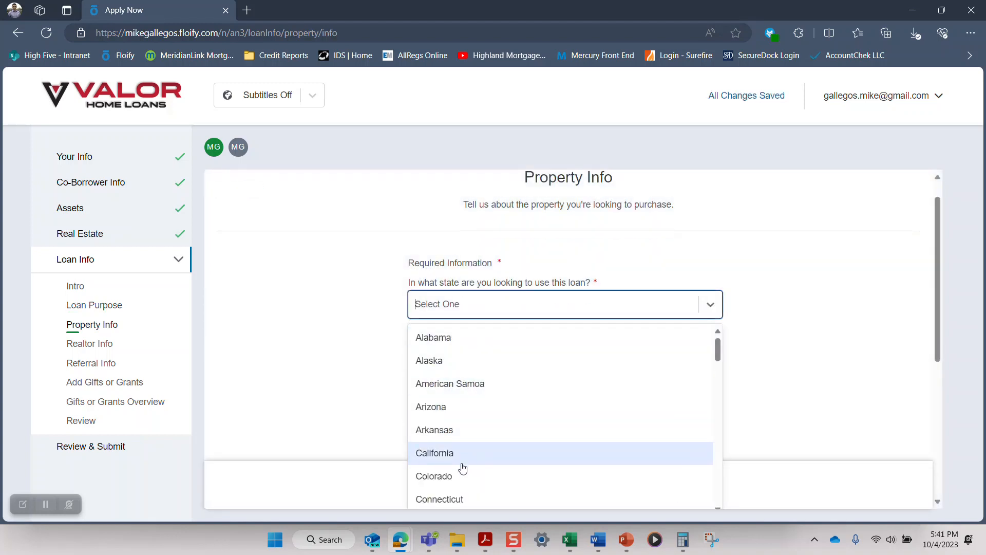
click(456, 476)
Step: Set the purchase price to $500,000 and the down payment to 20%
click(475, 358)
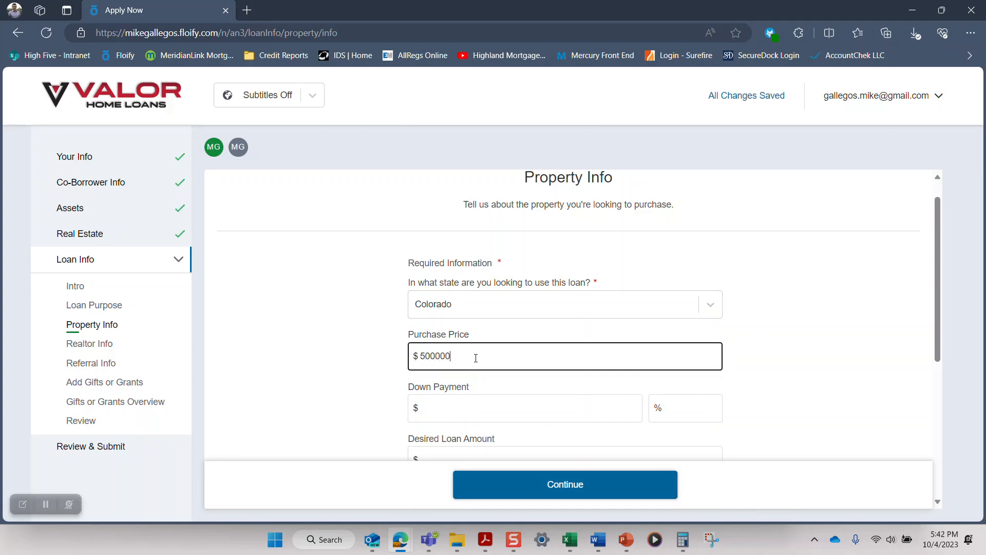
key(Tab)
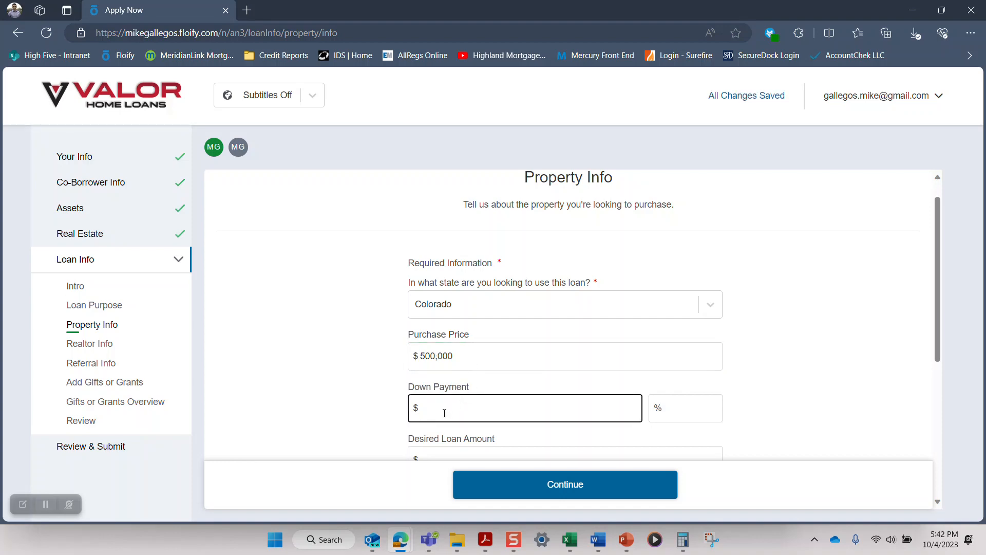
click(696, 408)
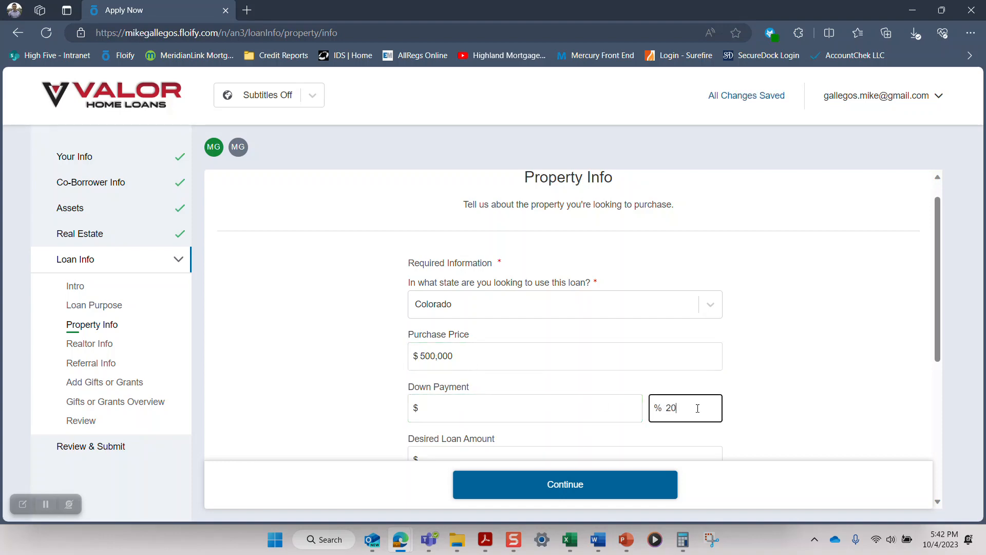
key(Tab)
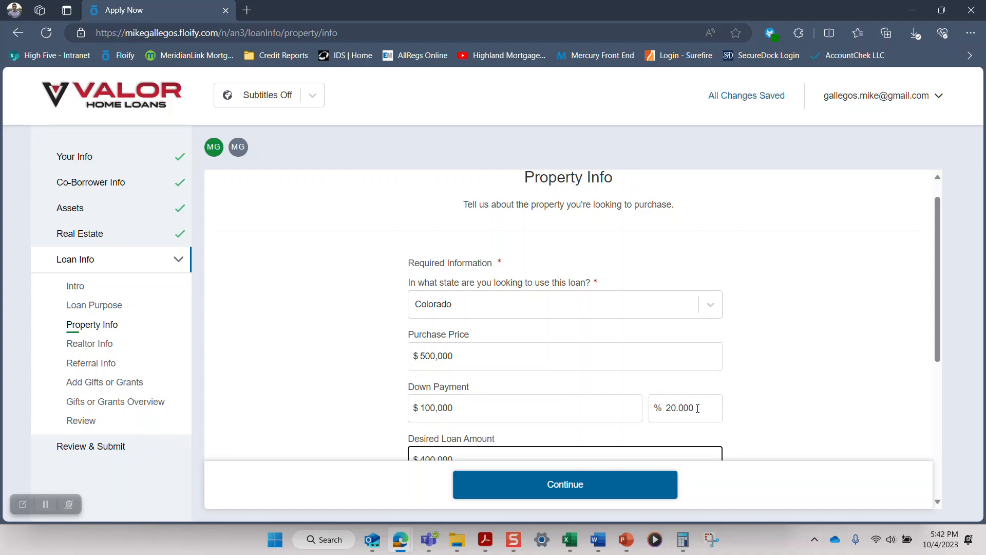
Step: Set the occupancy to Primary Residence and the type of property to Single Family Home
scroll(522, 398, down, 1)
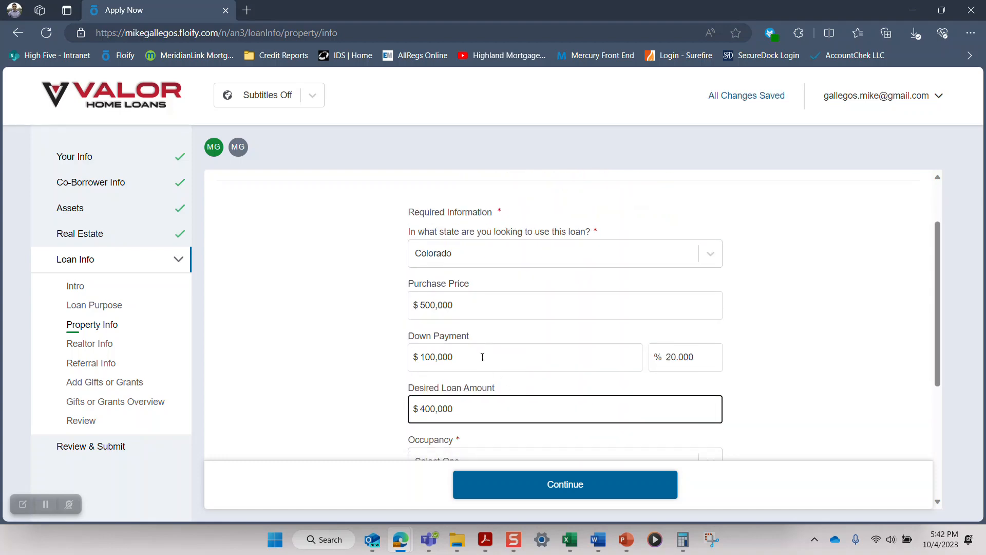
scroll(483, 357, down, 1)
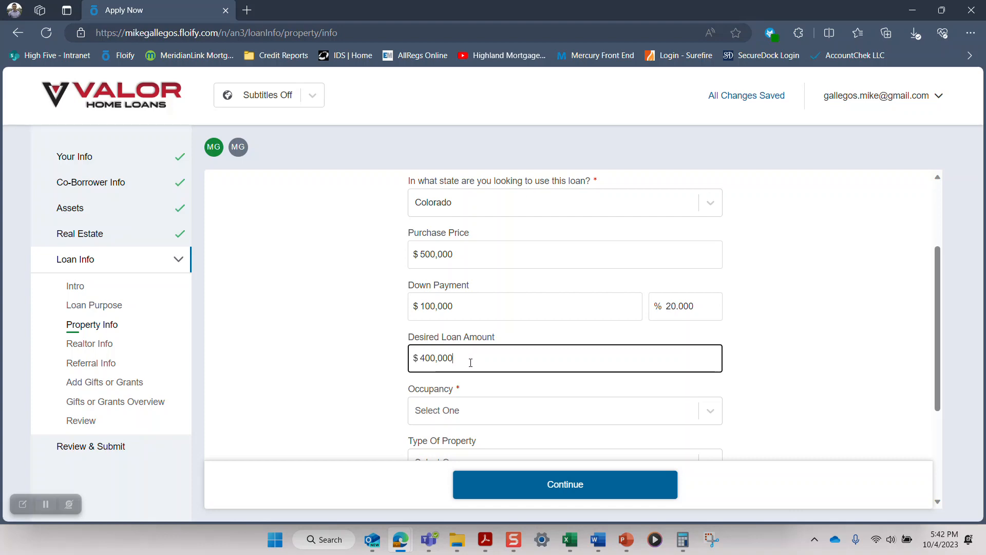
scroll(470, 362, down, 1)
click(457, 360)
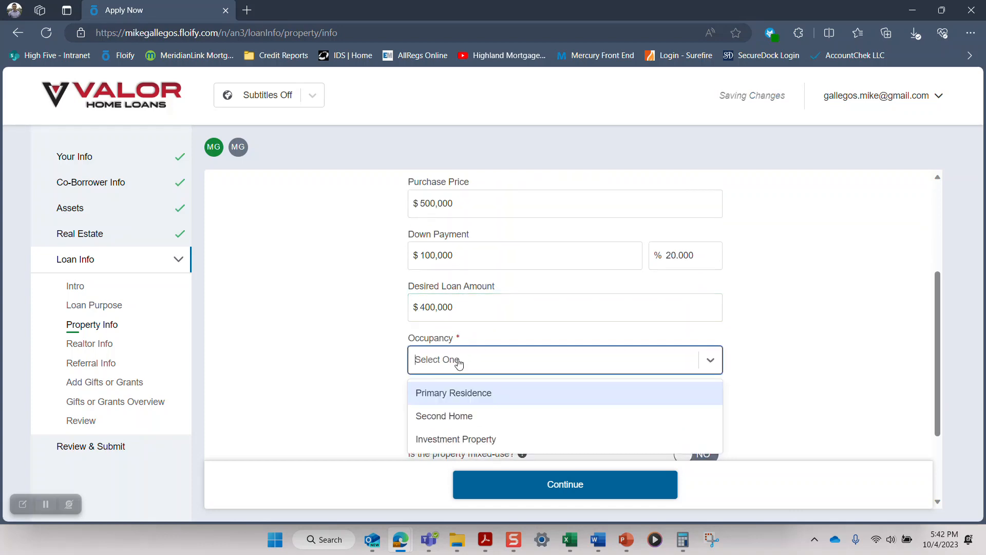
click(460, 400)
click(470, 419)
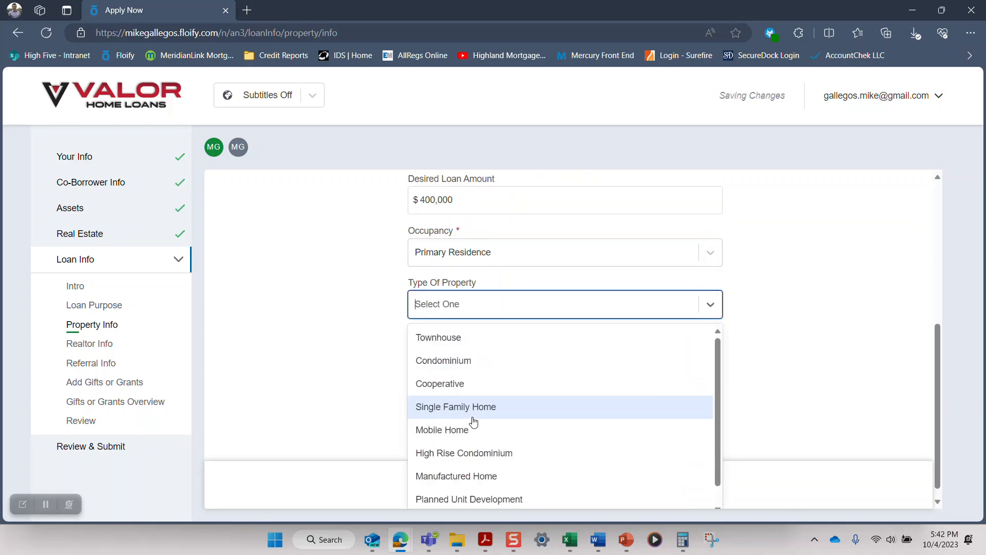
click(465, 408)
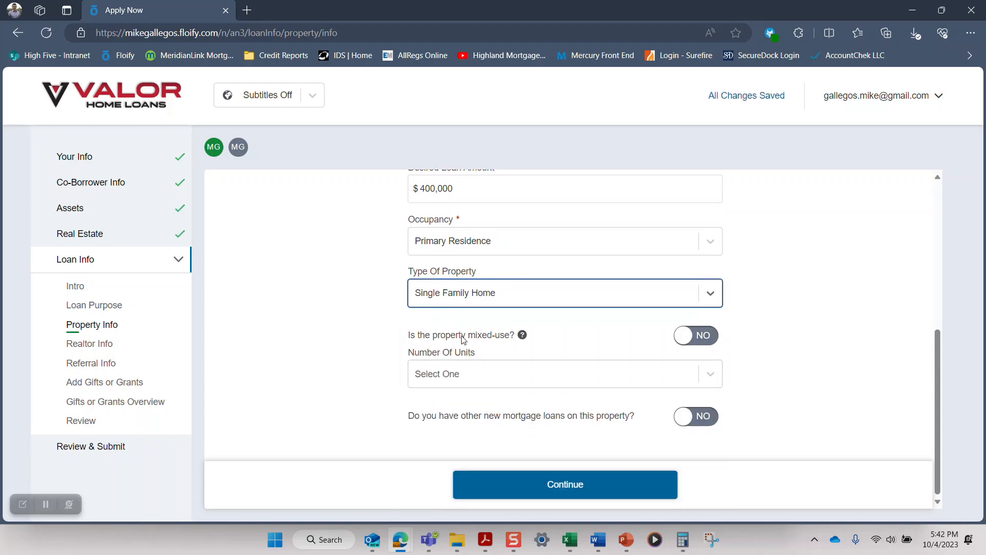
Step: Read the mixed-use property explanation, set the number of units to 1 Unit Property, and continue
mouse_move(525, 341)
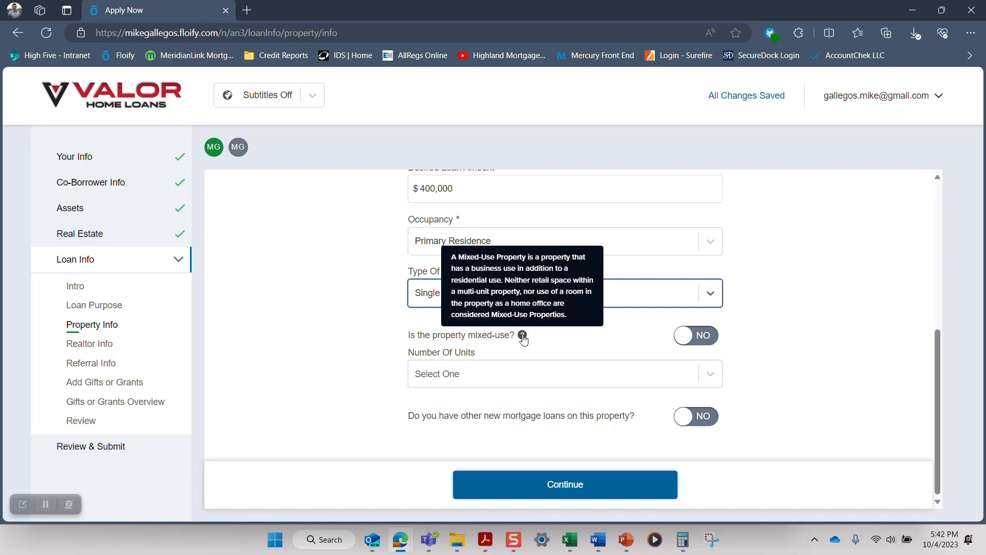
click(516, 379)
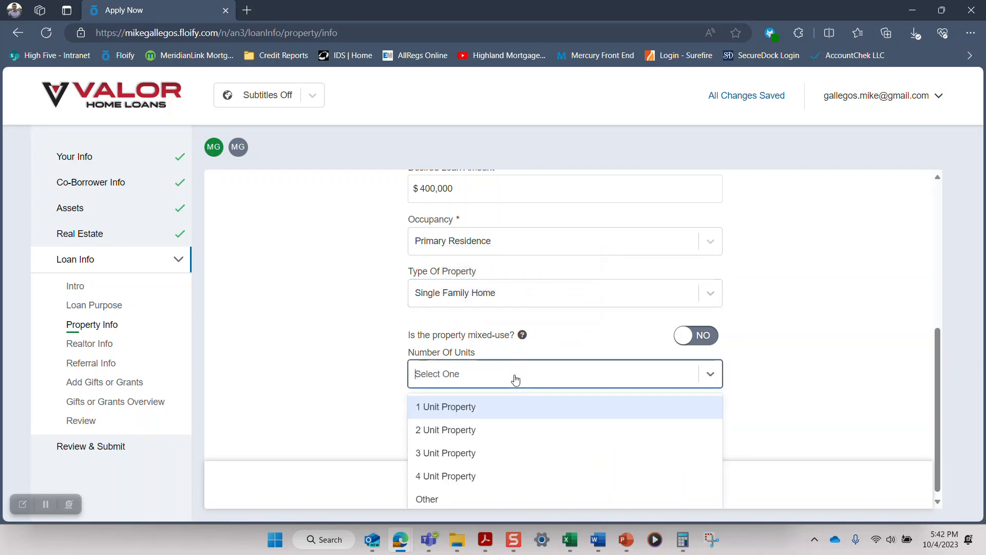
click(453, 408)
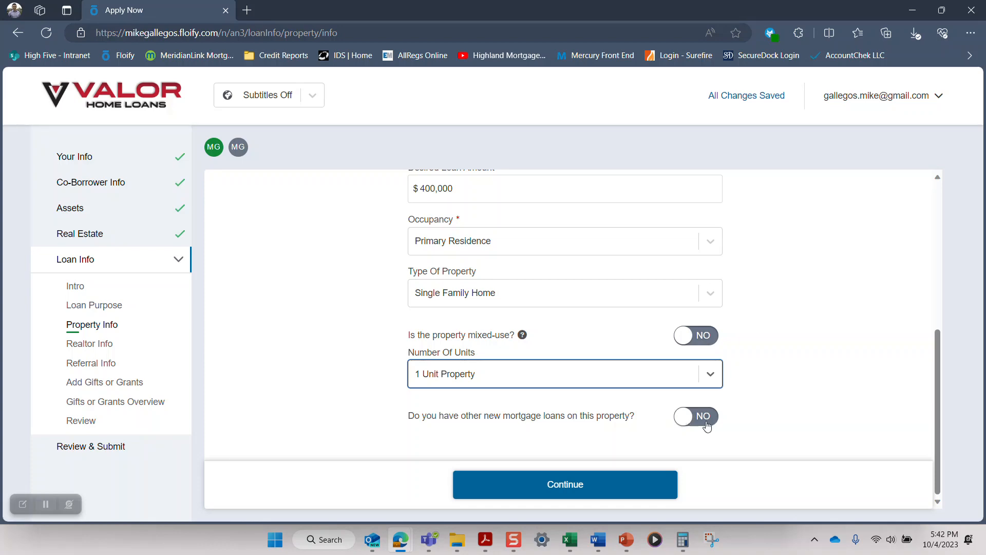
click(565, 486)
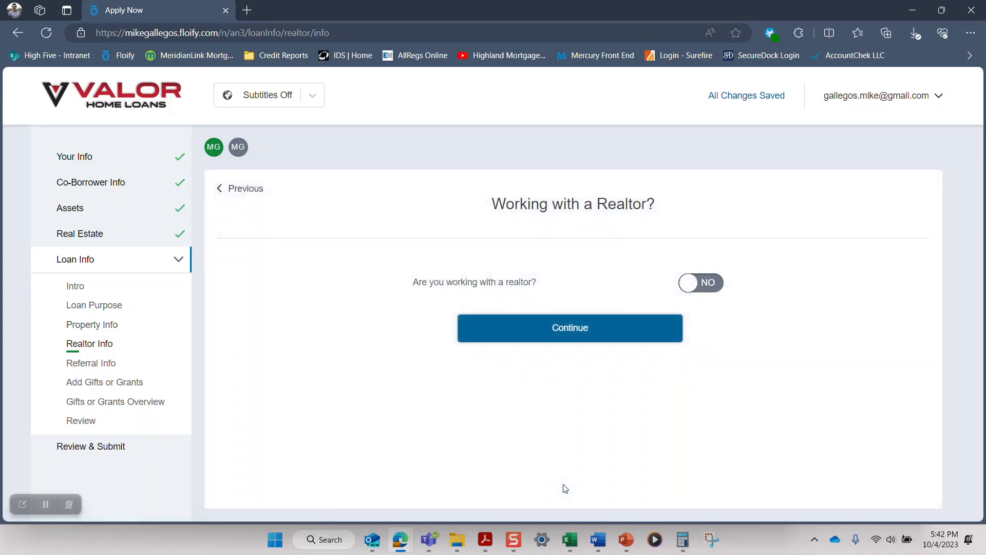
Step: Indicate that a realtor is involved and enter the realtor's full name and email address
click(713, 290)
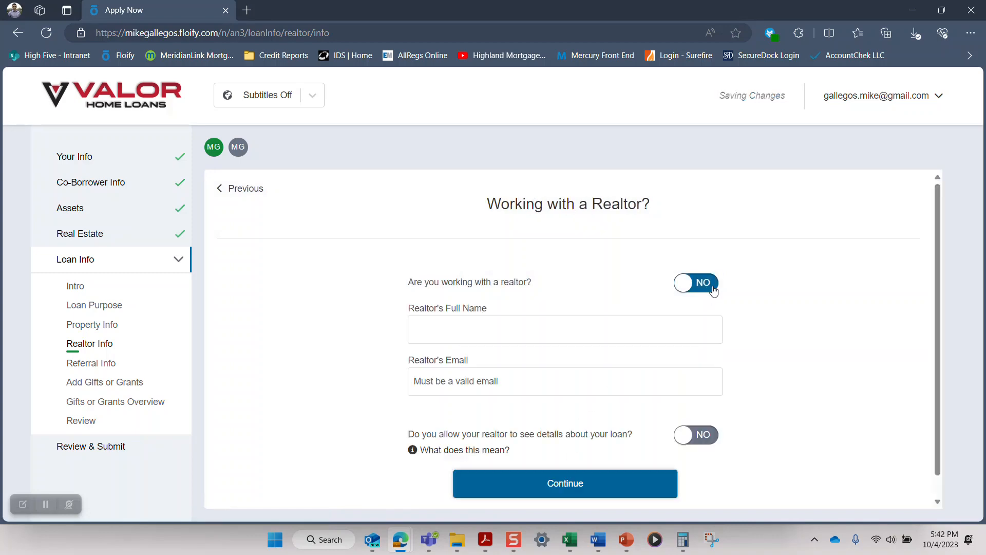
click(566, 335)
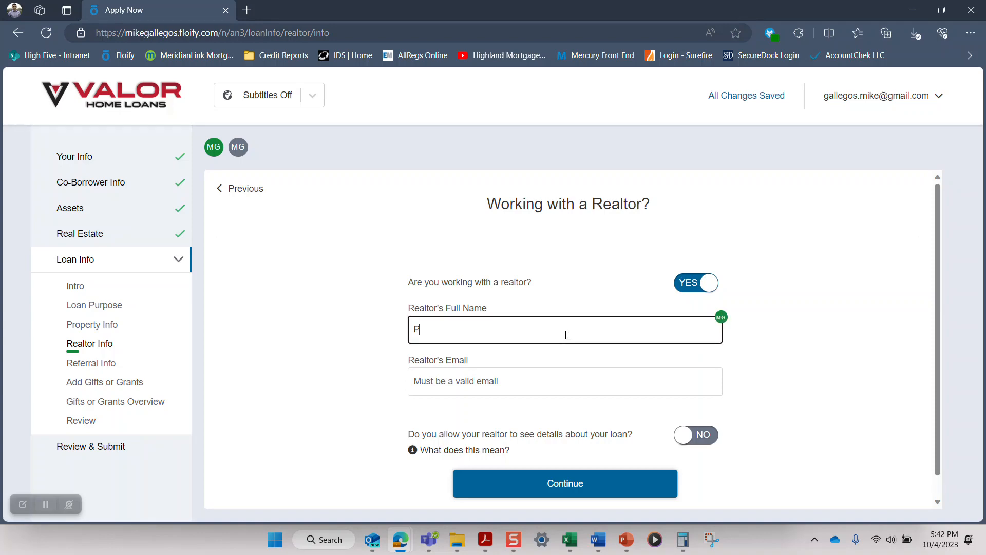
key(Tab)
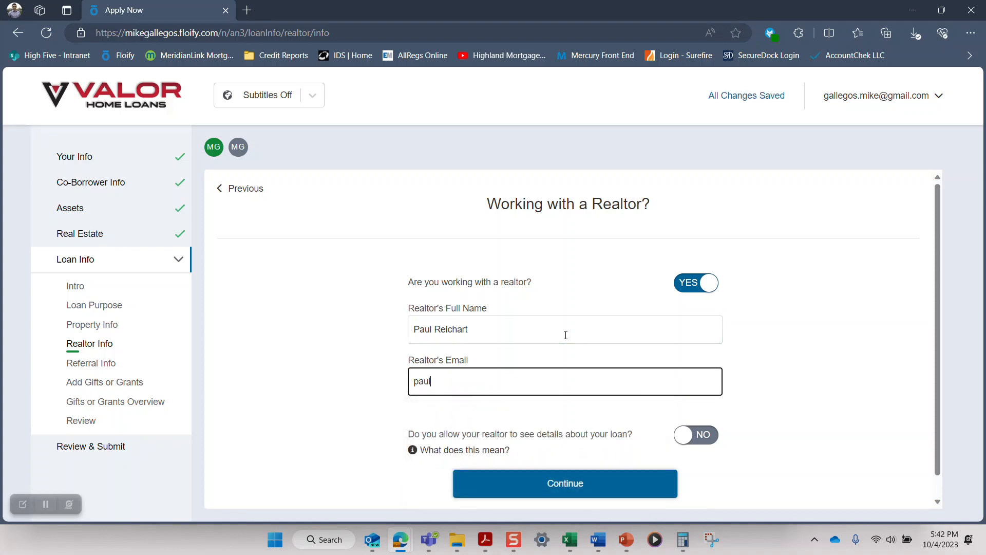
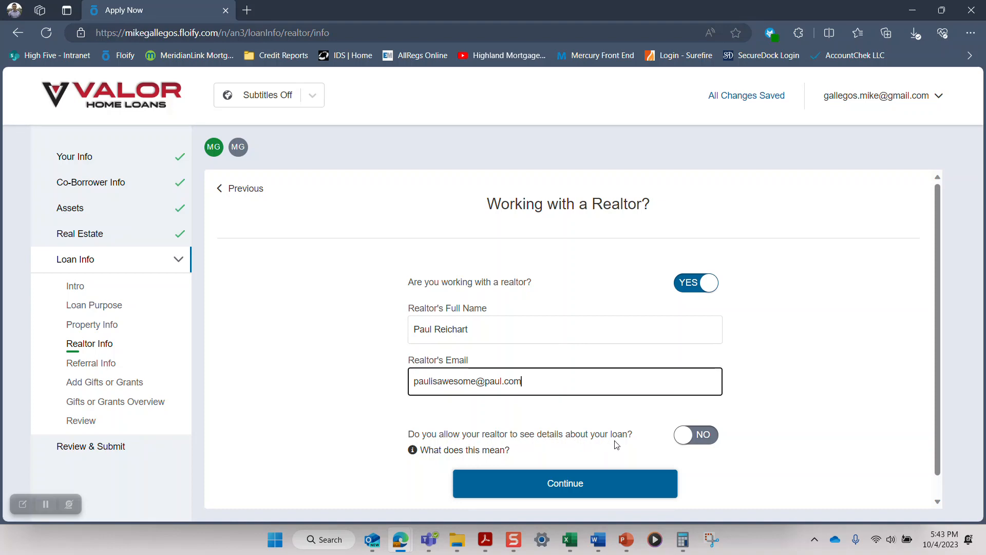
Step: Read the explanation of what allowing the realtor to see loan details means, and return to the realtor form
click(683, 440)
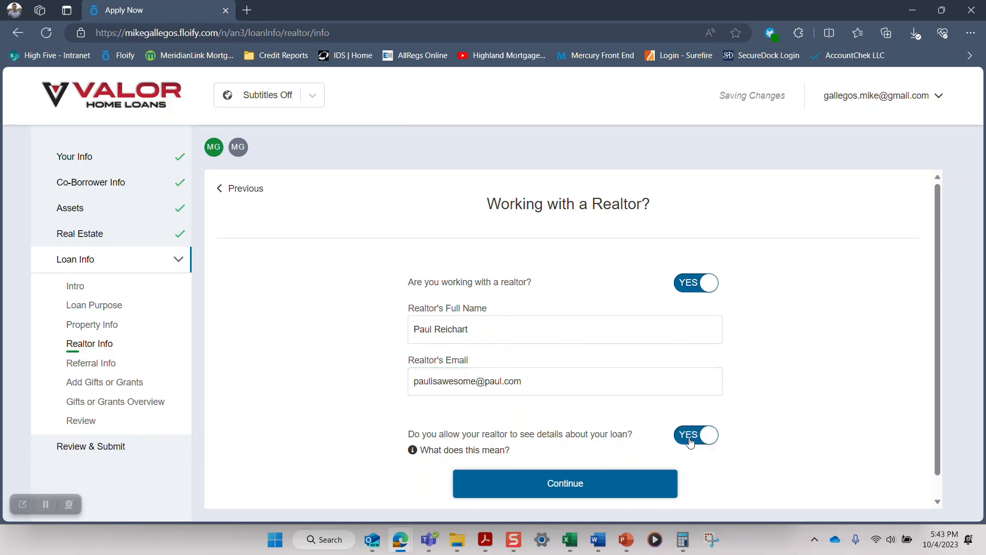
click(690, 442)
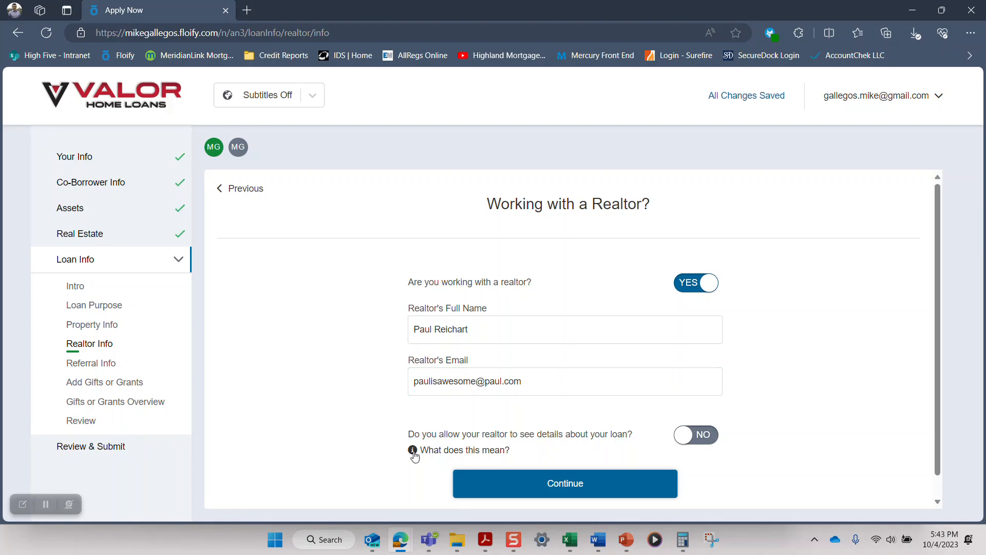
click(431, 455)
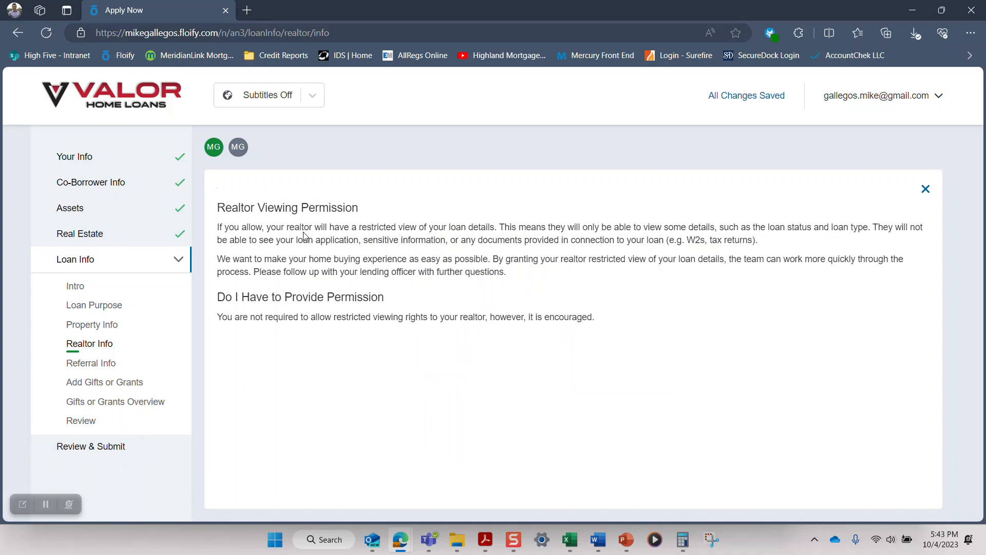
drag(363, 228, 498, 228)
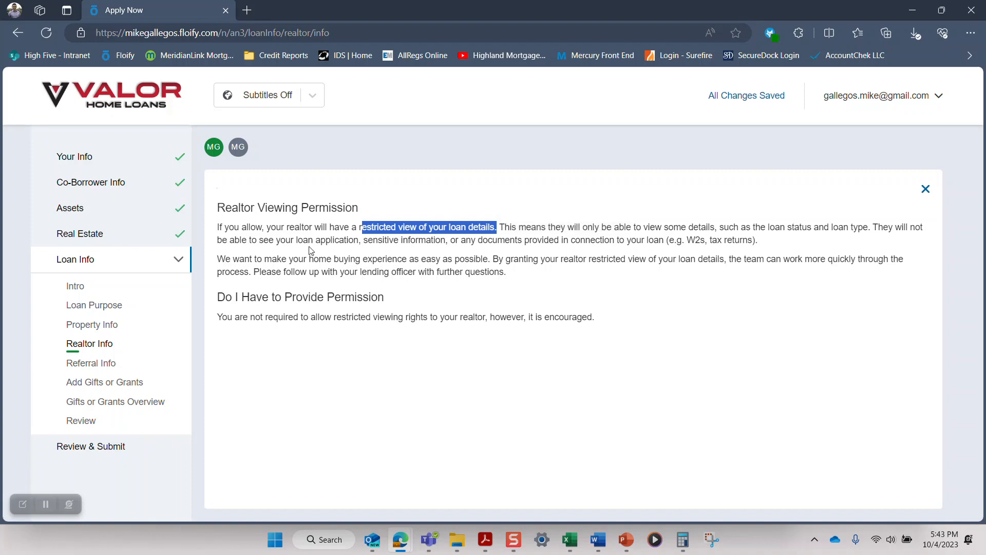
click(406, 242)
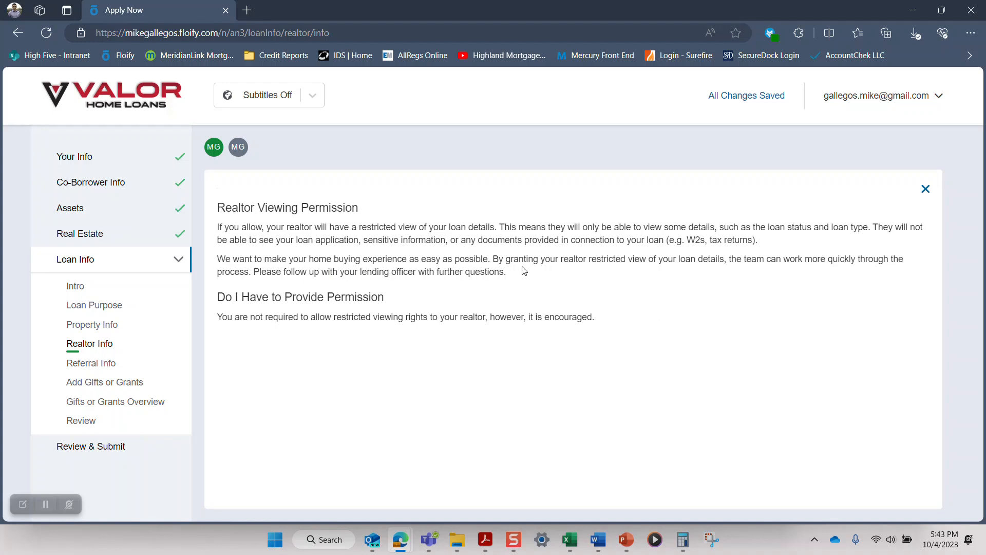
click(926, 190)
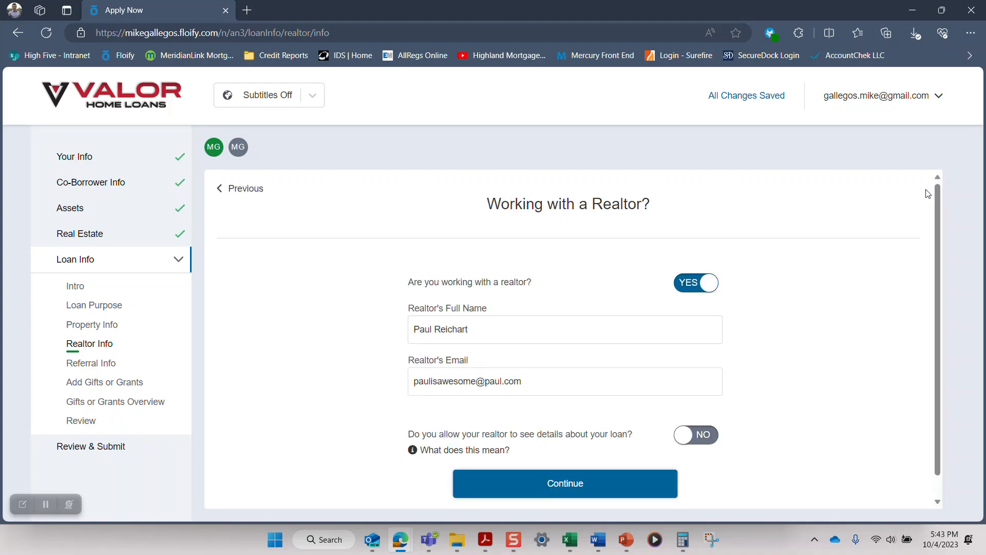
Step: Allow the realtor to see details about the loan and continue to the referral question
scroll(825, 281, down, 1)
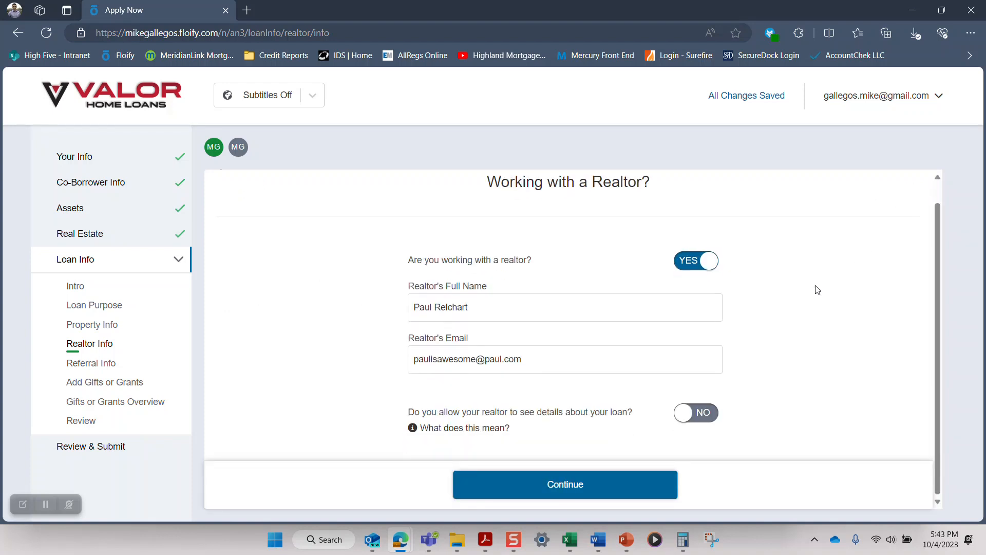
click(701, 412)
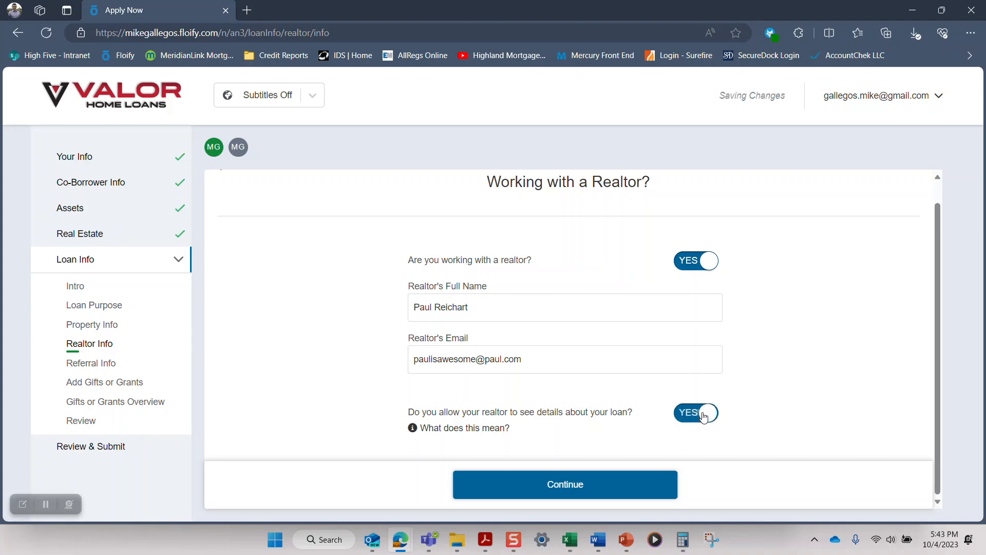
click(558, 491)
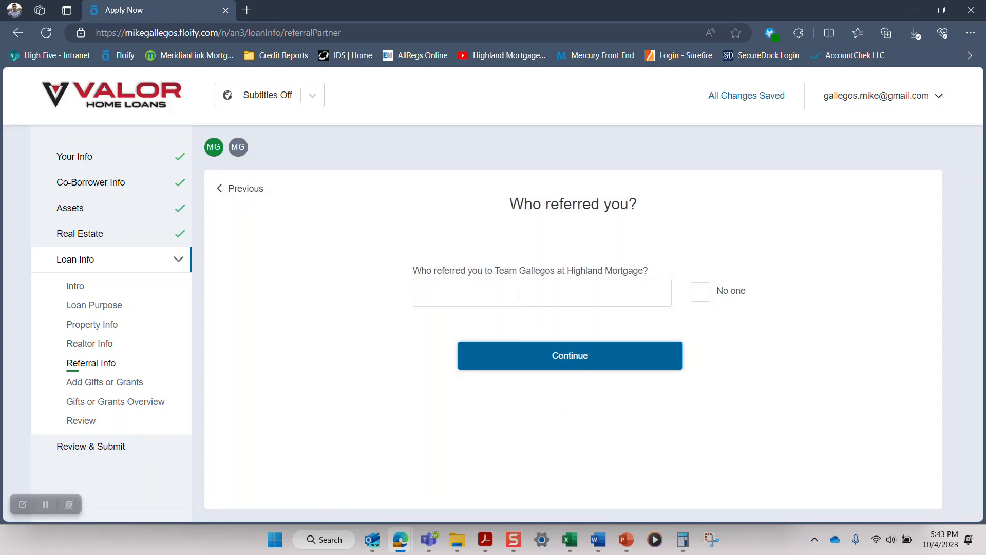
Step: Enter the referrer's full name and continue to the gift and grant options
click(519, 296)
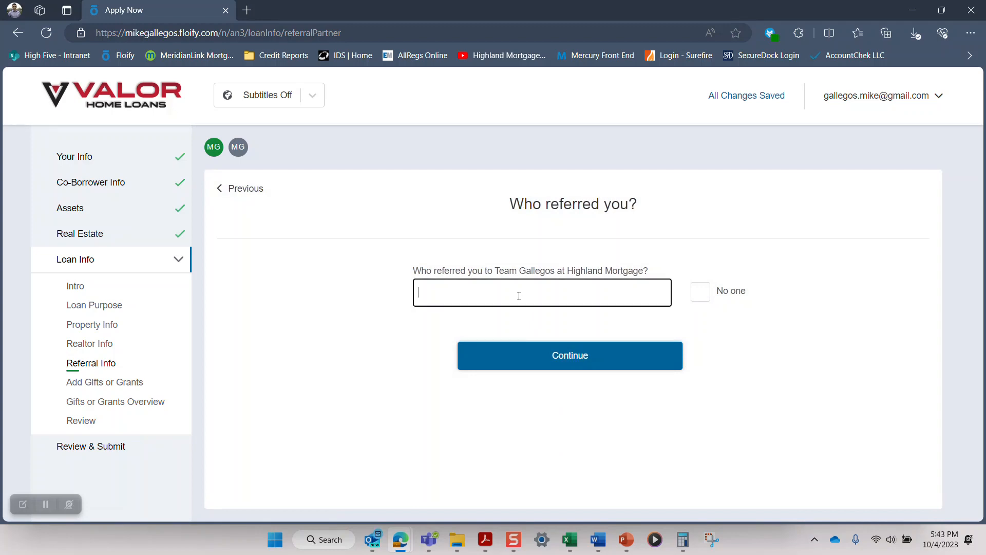
click(581, 366)
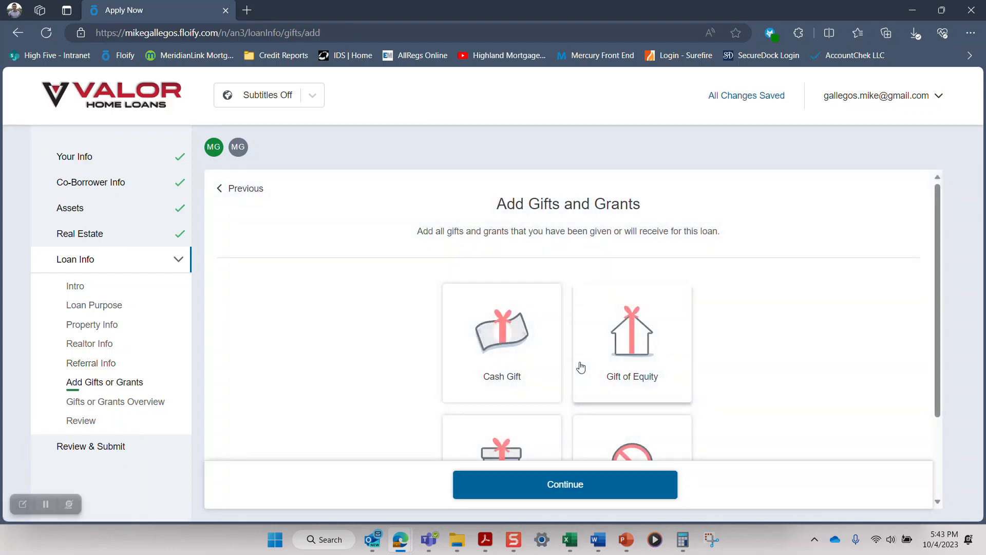
scroll(540, 332, down, 2)
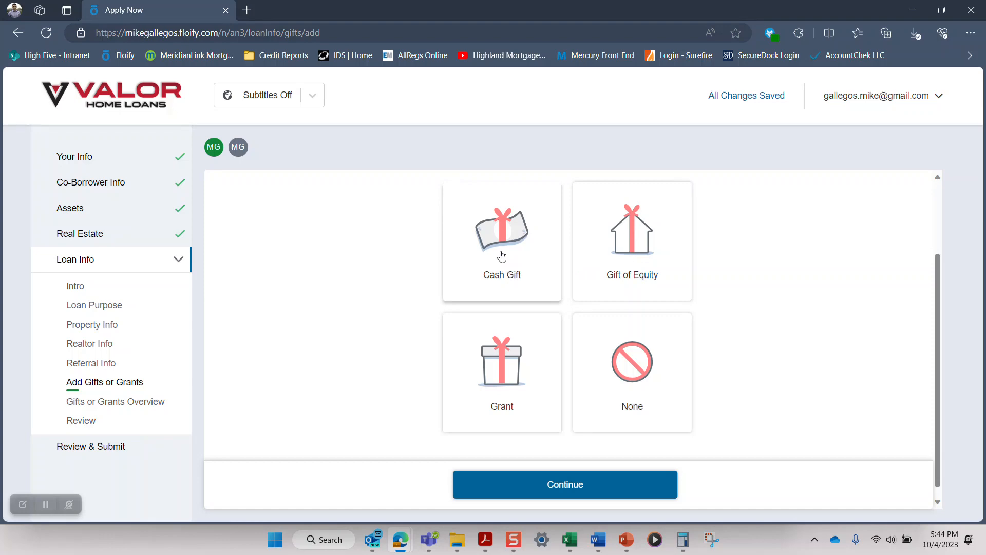
Step: Continue without adding any gift or grant and finish the gifts and grants section
scroll(502, 256, down, 1)
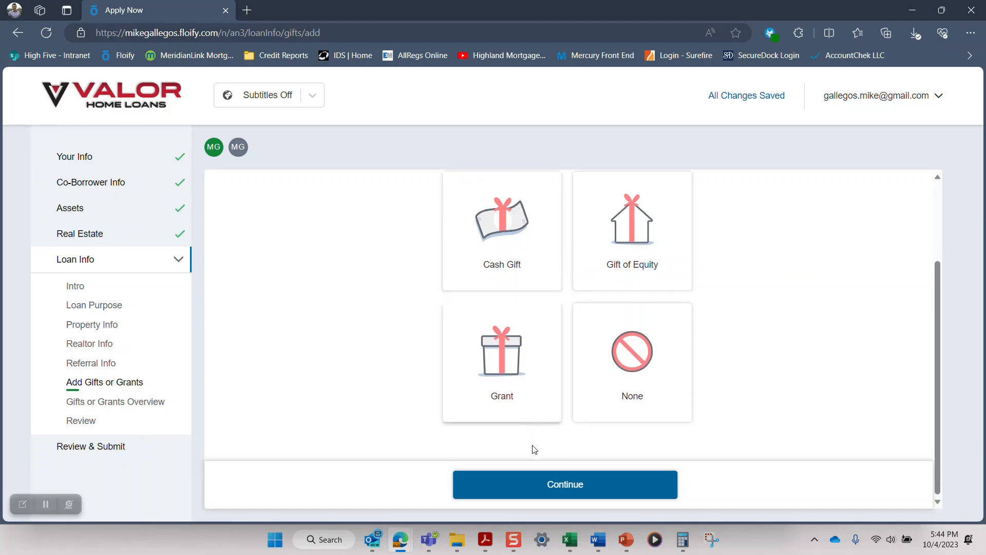
click(567, 493)
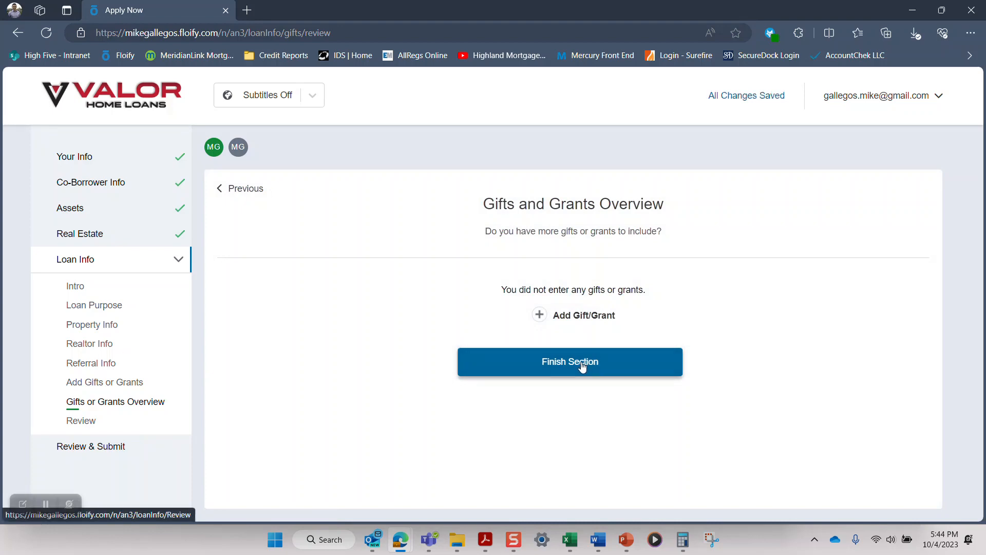
click(582, 366)
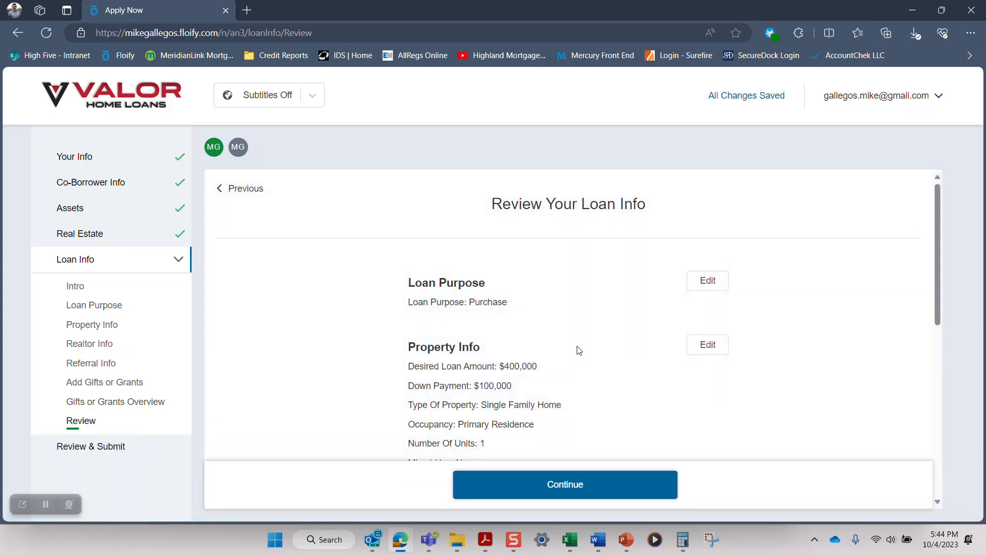
Step: Review the loan info summary through gifts and grants and continue to the final application review
scroll(565, 310, down, 4)
scroll(565, 310, down, 4)
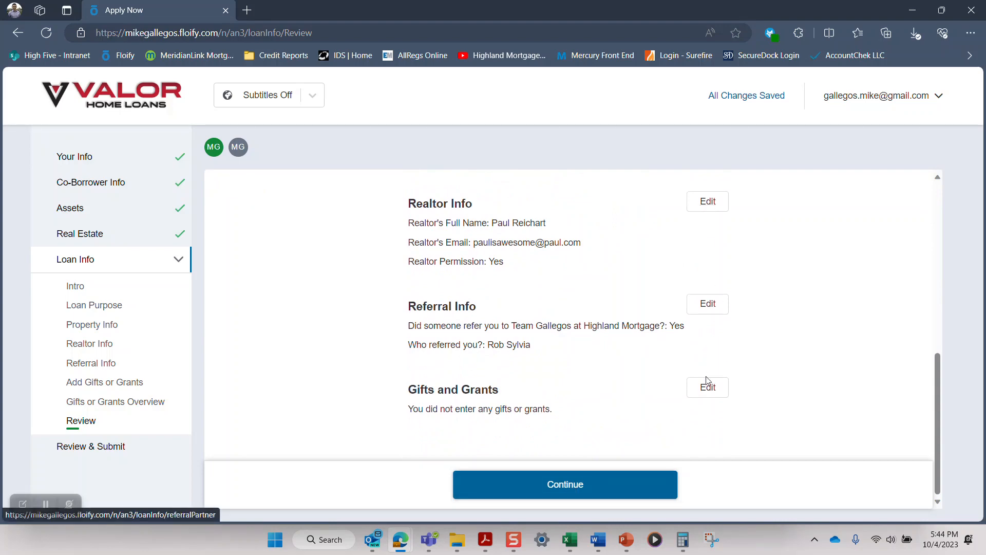
click(577, 484)
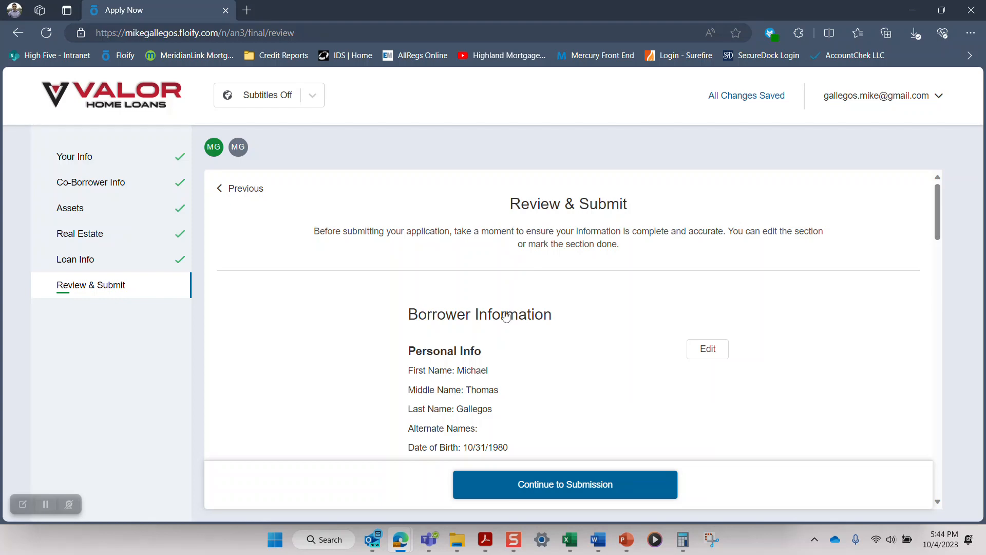
Step: Review the borrower information from personal info through the additional questions and advance to the Assets section
scroll(502, 321, down, 1)
scroll(502, 321, down, 1)
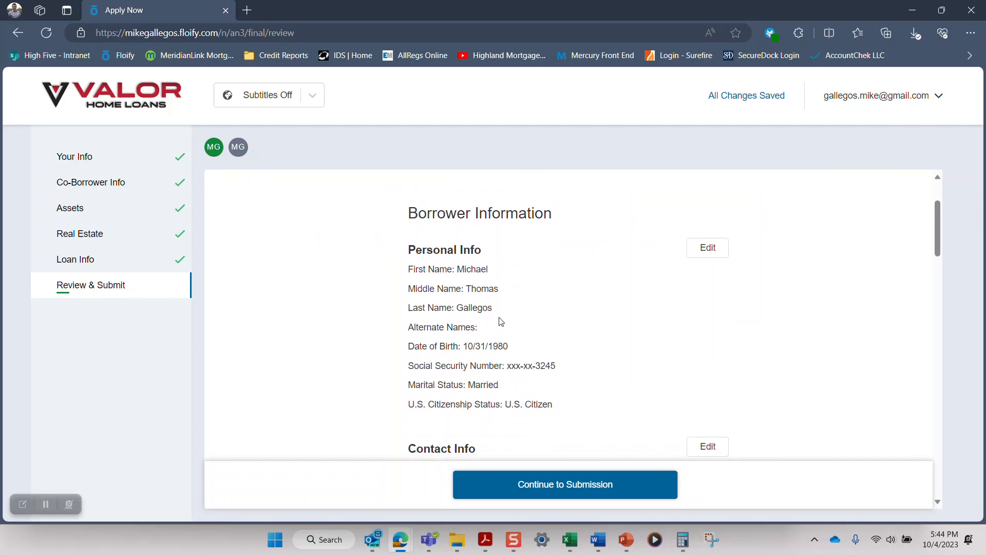
scroll(659, 335, down, 1)
scroll(657, 335, down, 2)
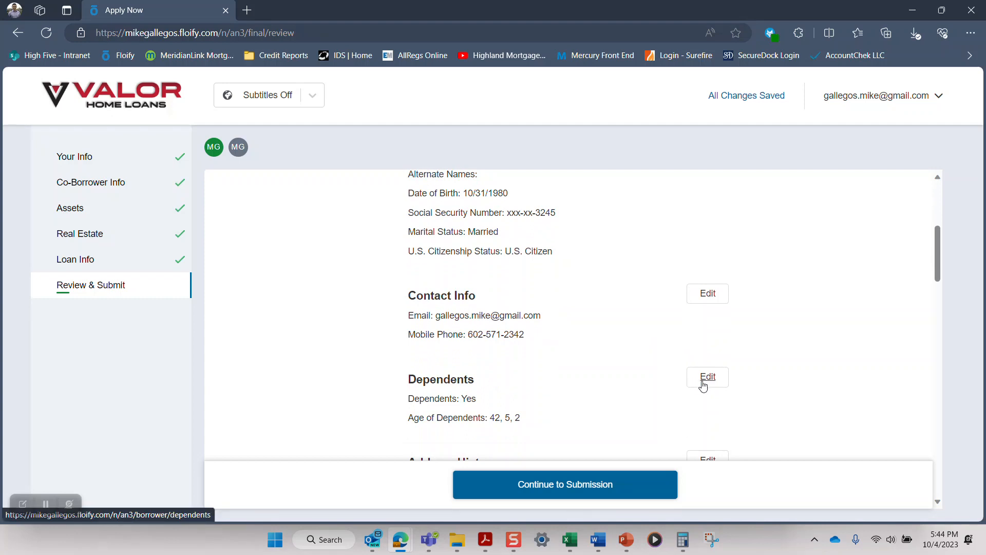
scroll(647, 377, down, 3)
scroll(647, 377, down, 7)
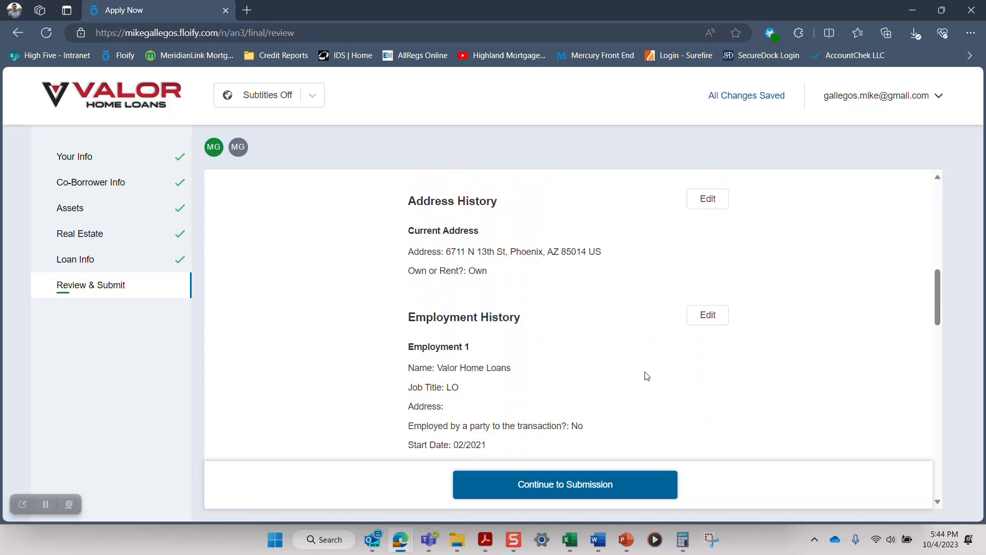
scroll(647, 377, down, 9)
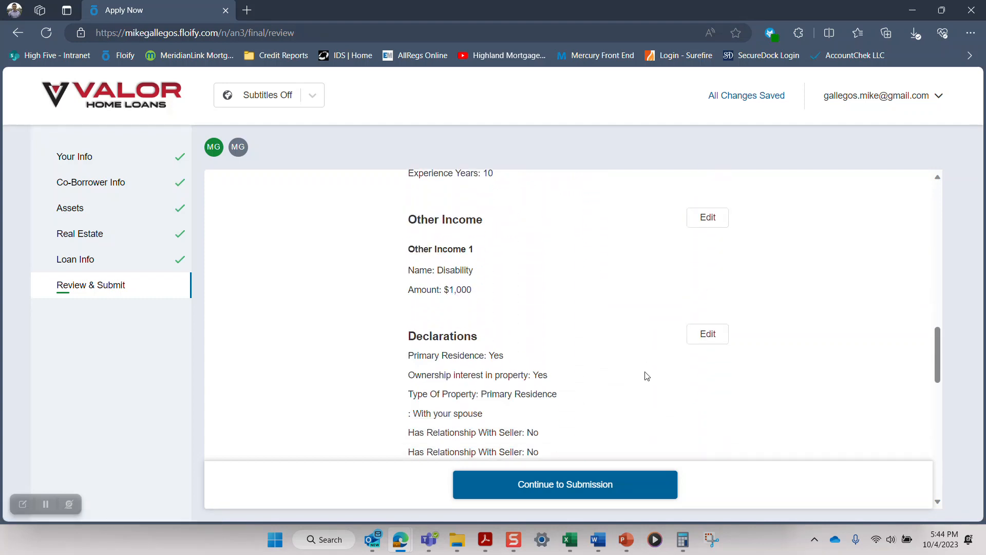
scroll(647, 377, down, 6)
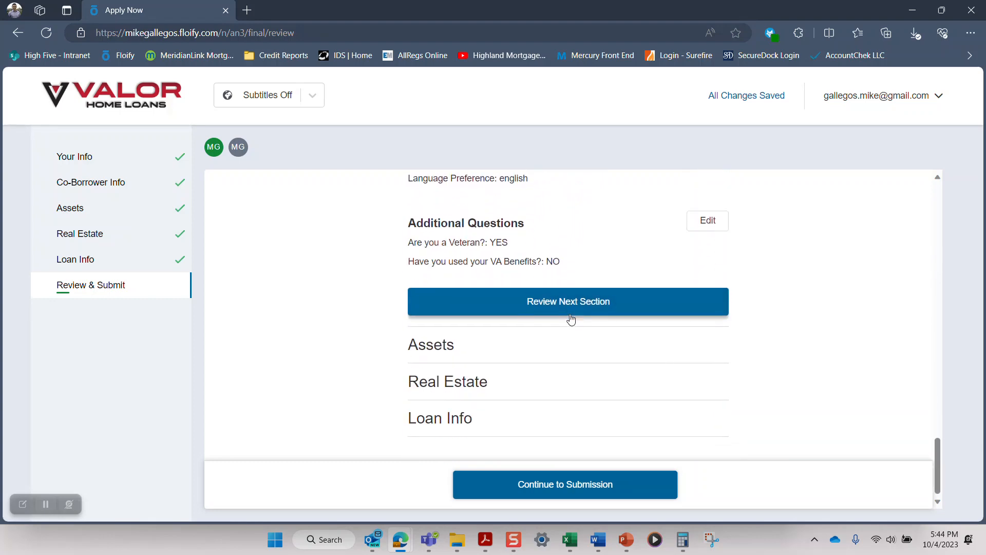
click(560, 303)
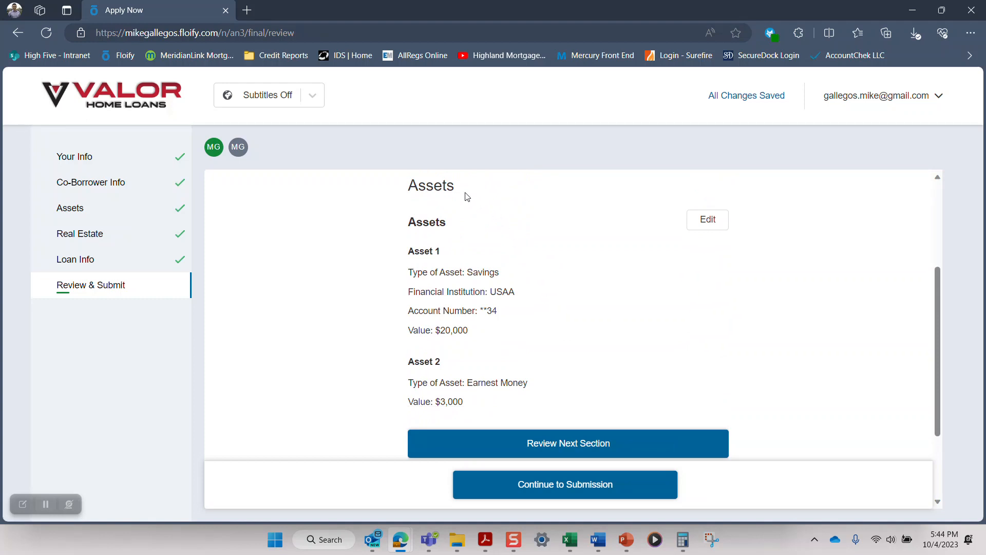
Step: Review the Assets, Real Estate and Loan Info sections in turn and continue to submission
scroll(511, 227, down, 2)
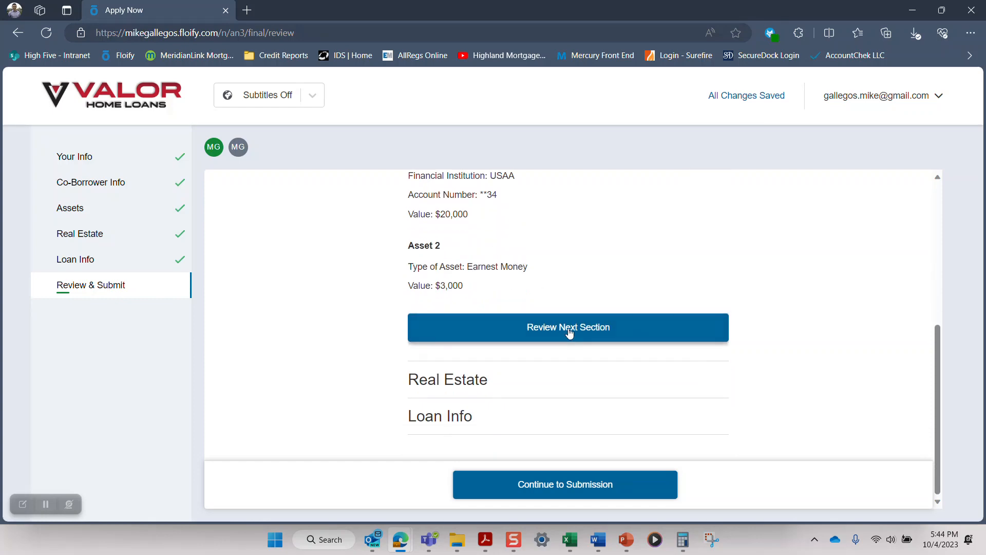
click(503, 339)
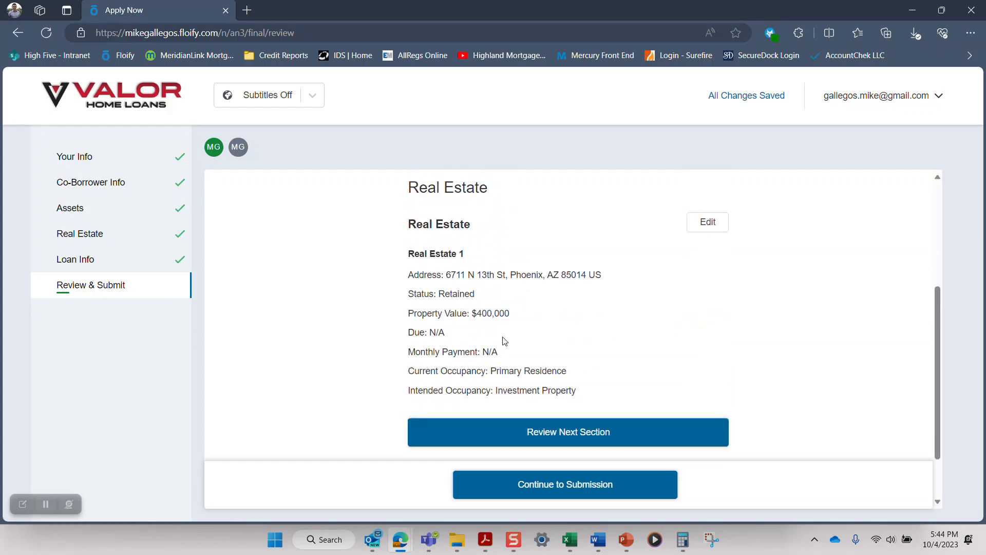
scroll(517, 358, down, 1)
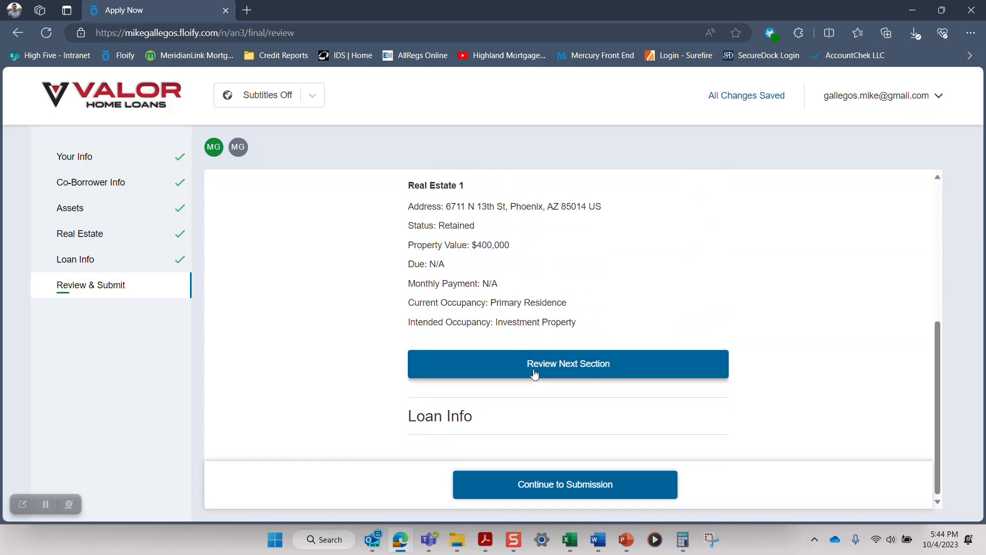
click(537, 365)
scroll(528, 326, down, 5)
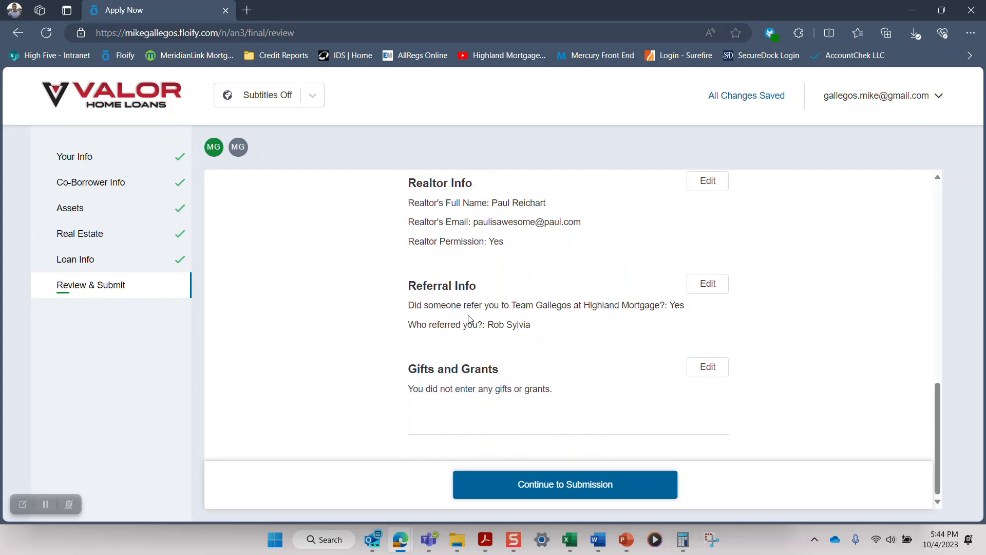
click(563, 492)
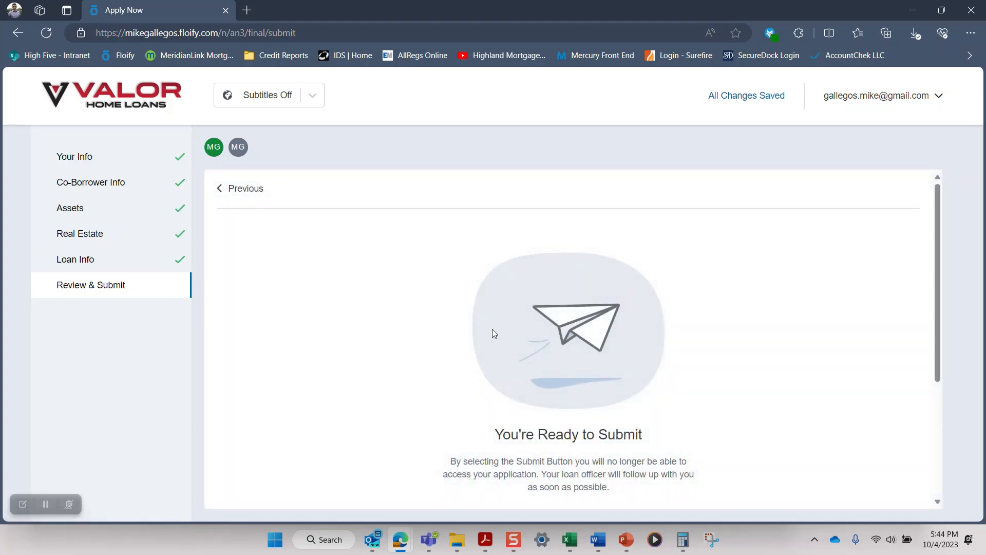
Step: Agree to the borrower's credit check authorization, submit the application and close the submission confirmation
scroll(473, 330, down, 3)
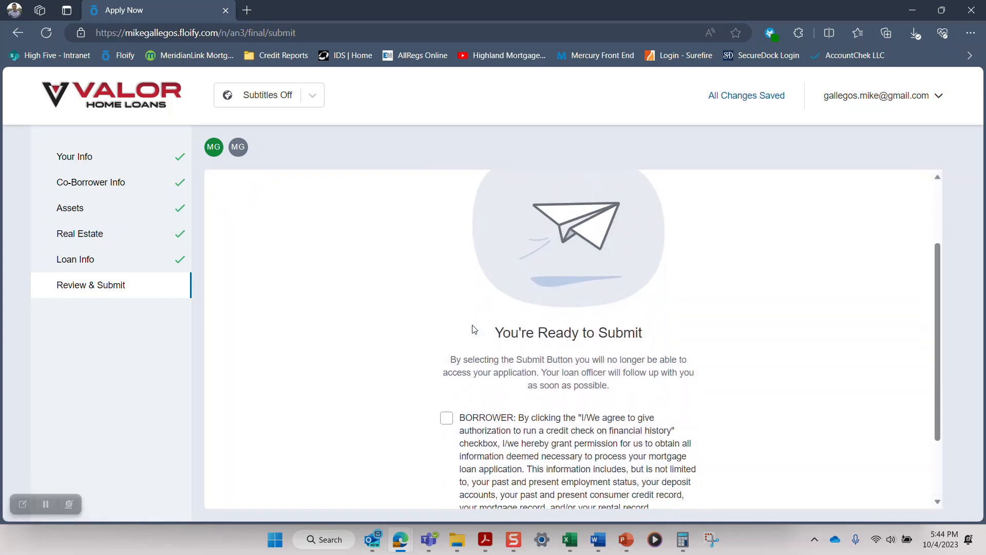
scroll(411, 306, down, 2)
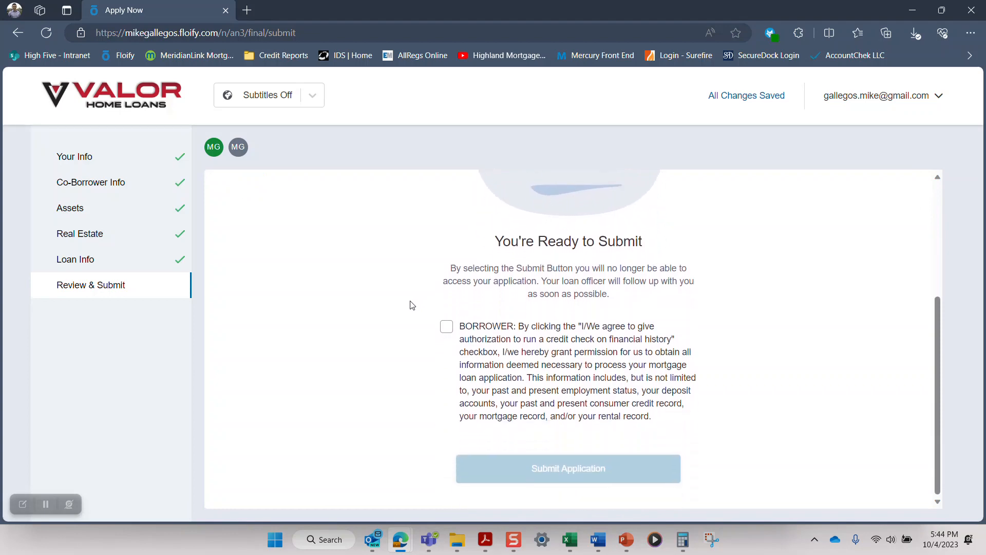
click(447, 330)
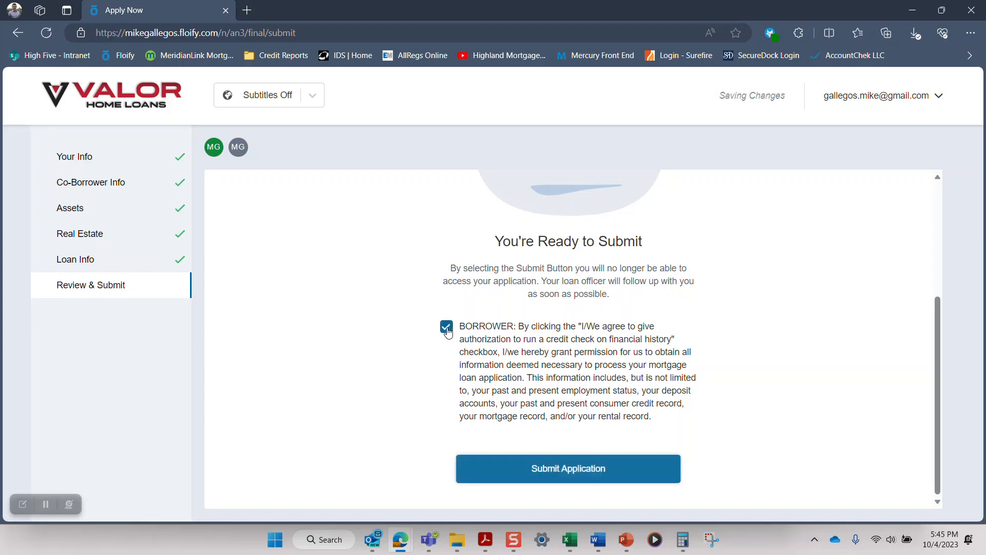
click(563, 477)
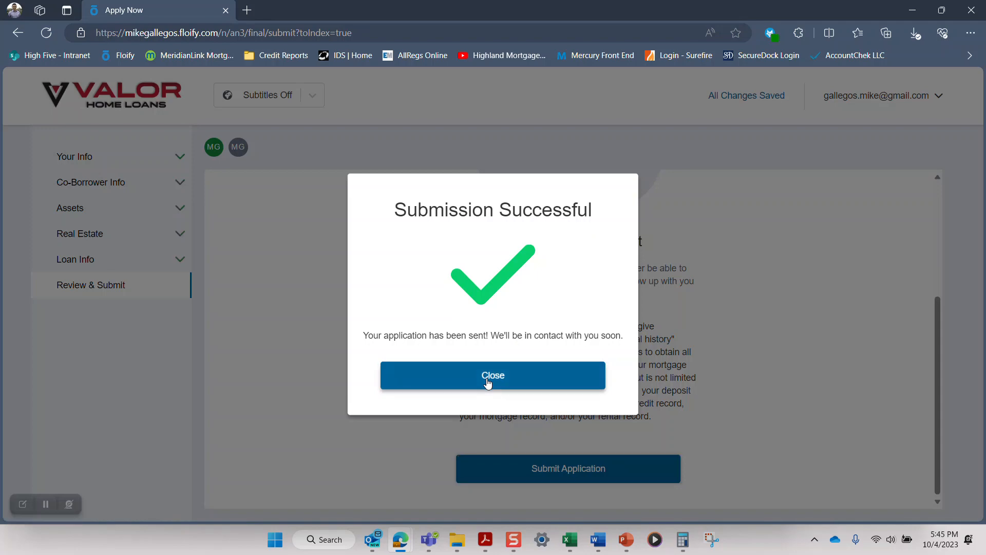
click(488, 383)
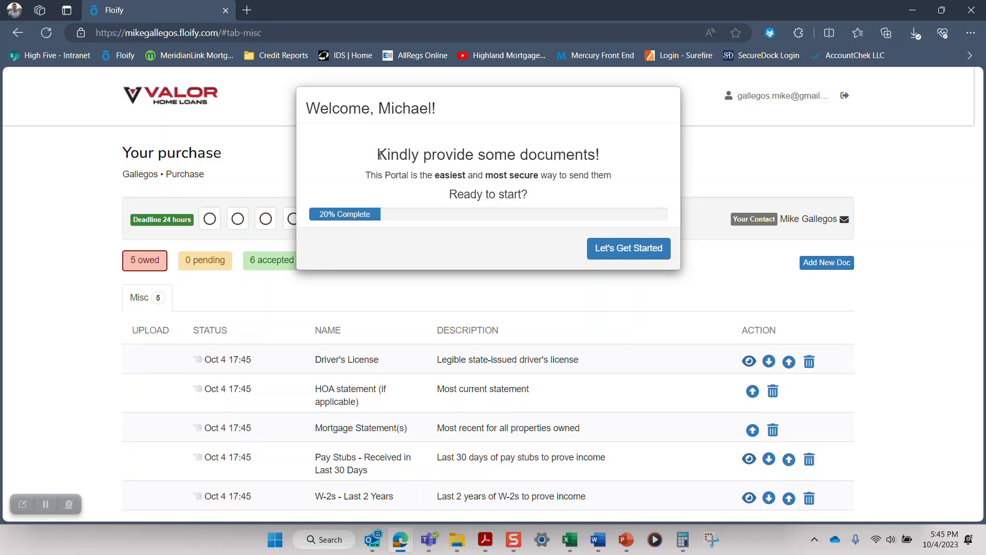
Step: Go through all pages of the document portal's welcome tutorial and finish it
click(612, 253)
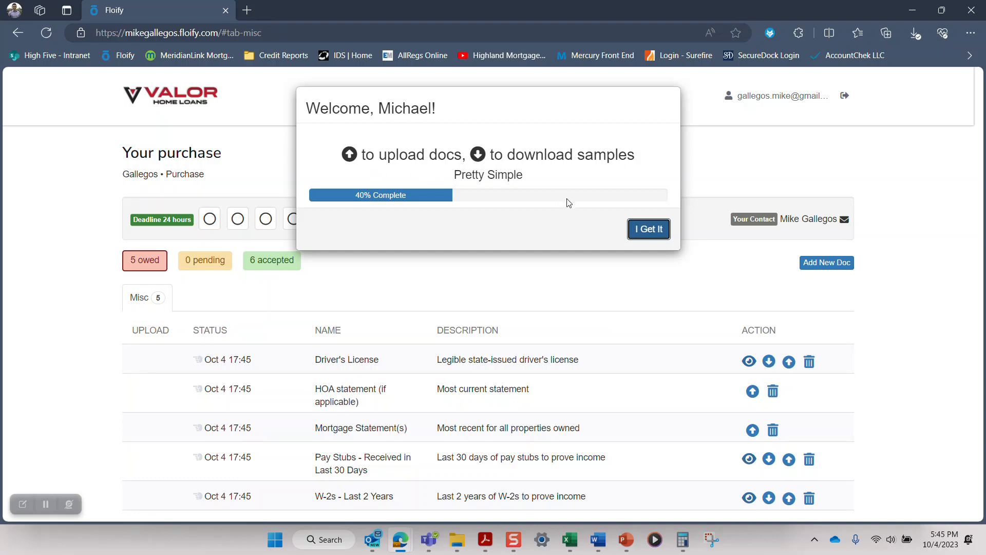
click(649, 235)
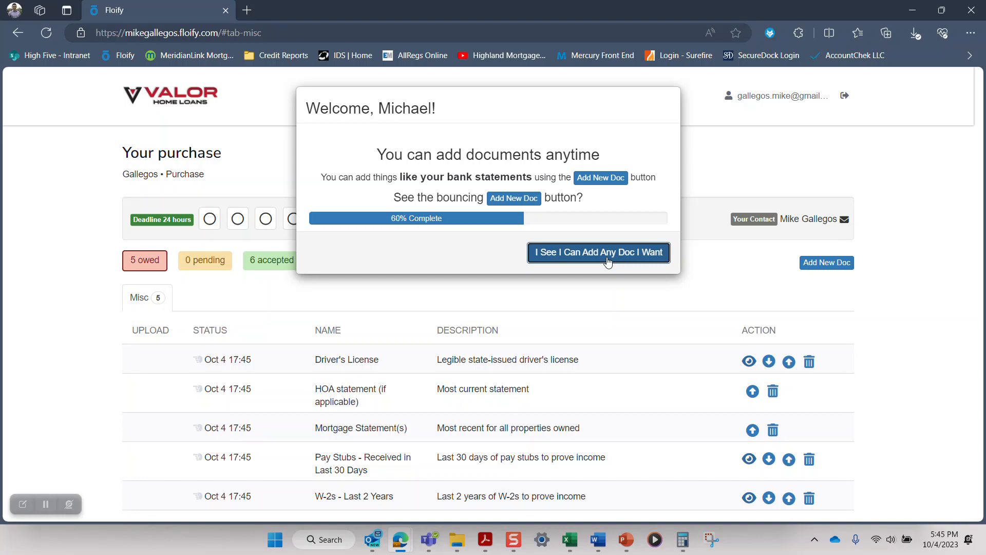
click(608, 262)
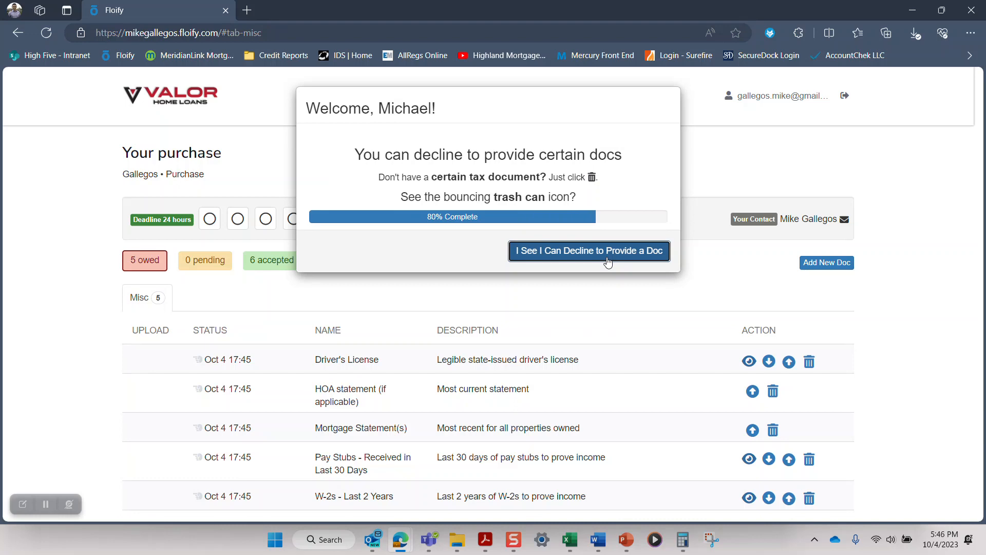
click(608, 261)
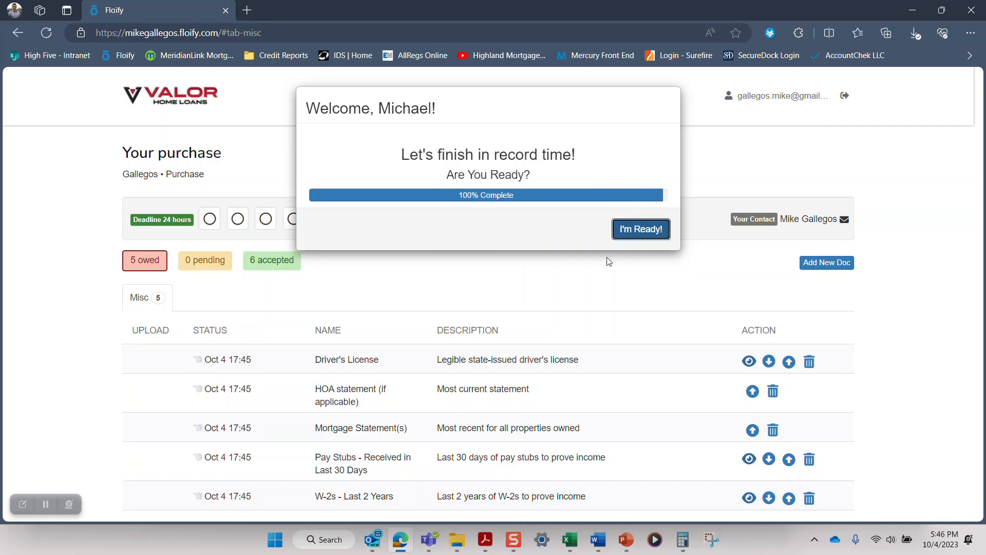
click(642, 232)
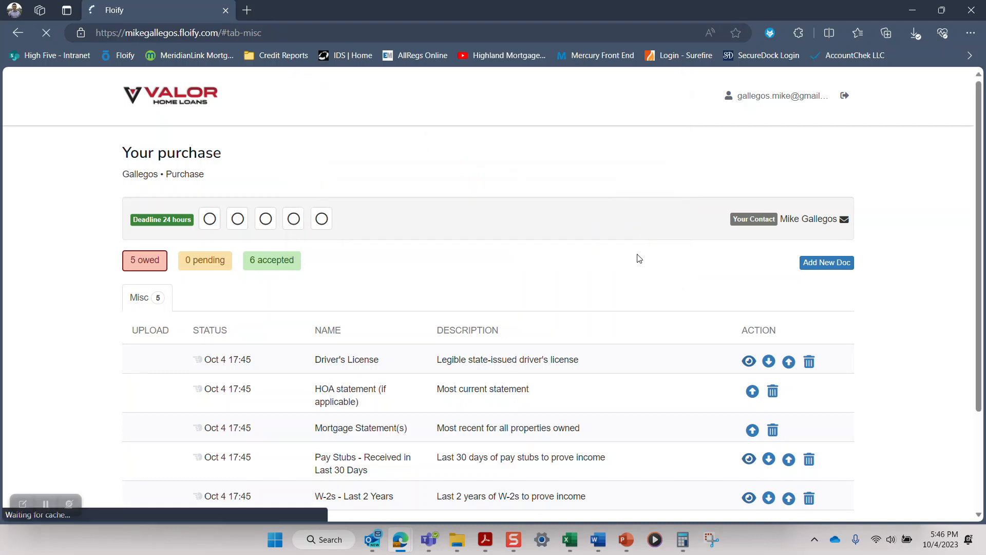
Step: Examine the upload form for the Driver's License document and close it without adding a file
scroll(827, 272, down, 2)
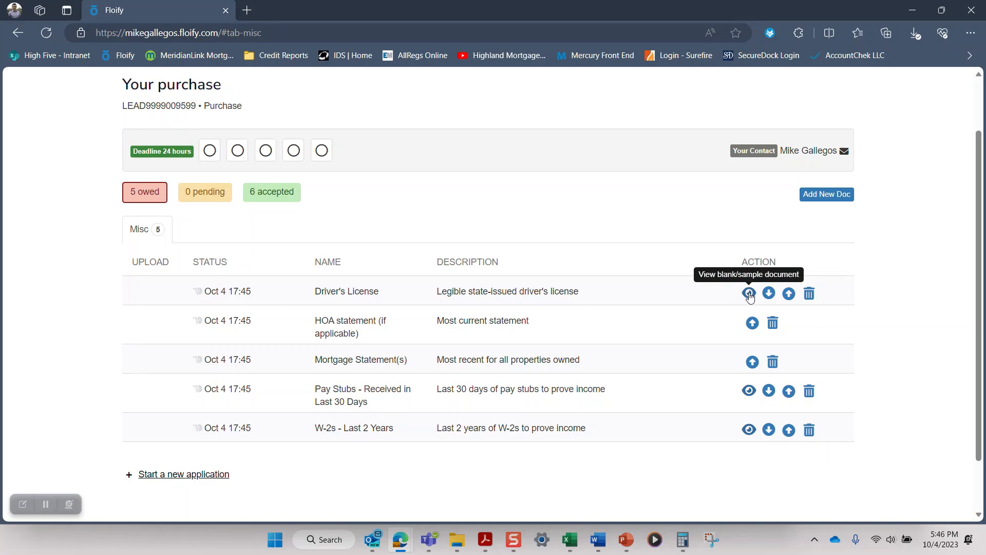
click(789, 294)
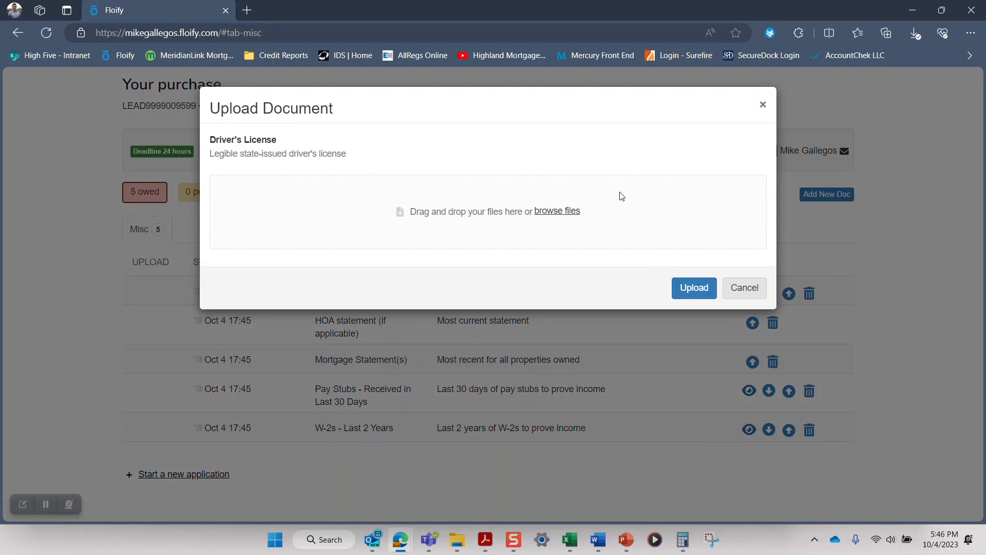
click(743, 288)
Step: Look over the list of owed documents and view the loan contact's details
scroll(738, 255, down, 2)
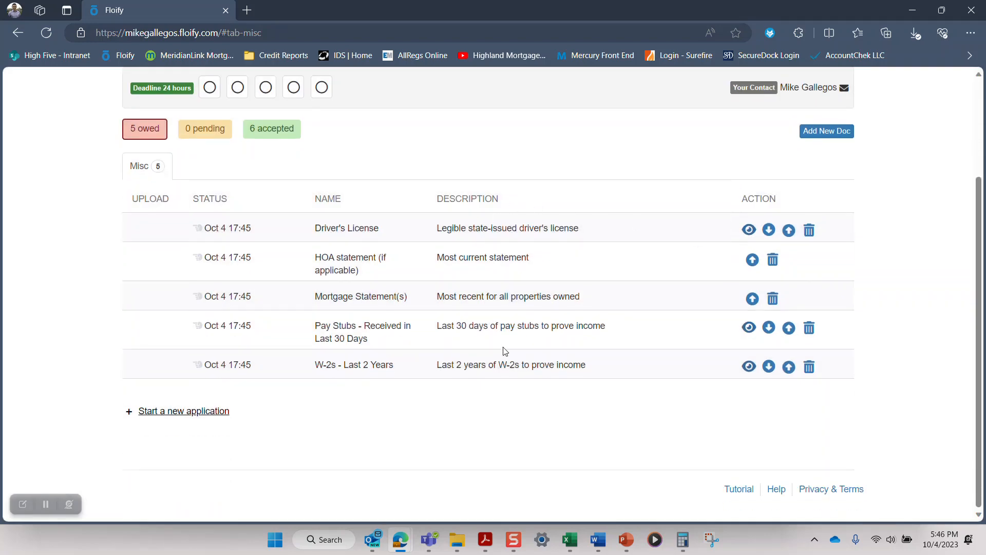
scroll(513, 334, up, 3)
mouse_move(805, 222)
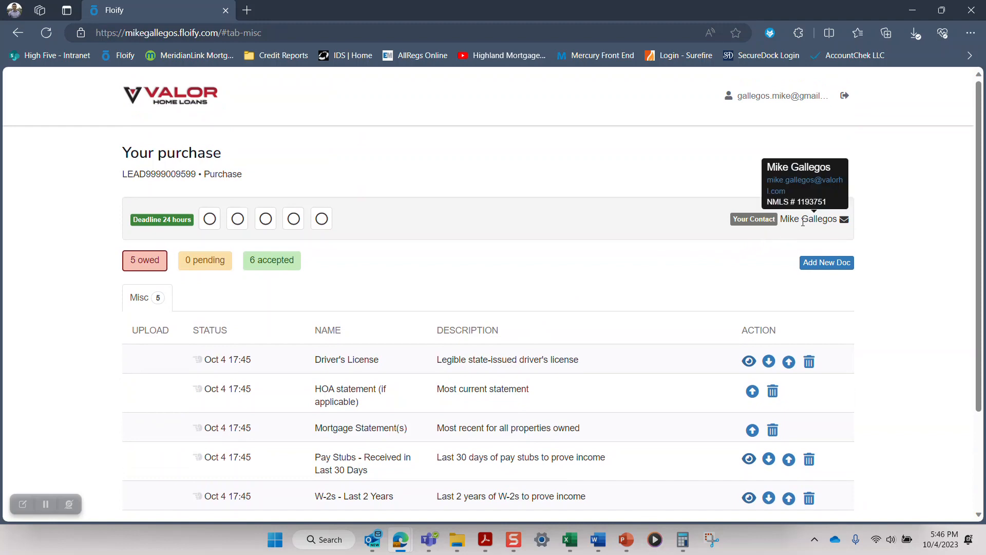
scroll(803, 222, down, 3)
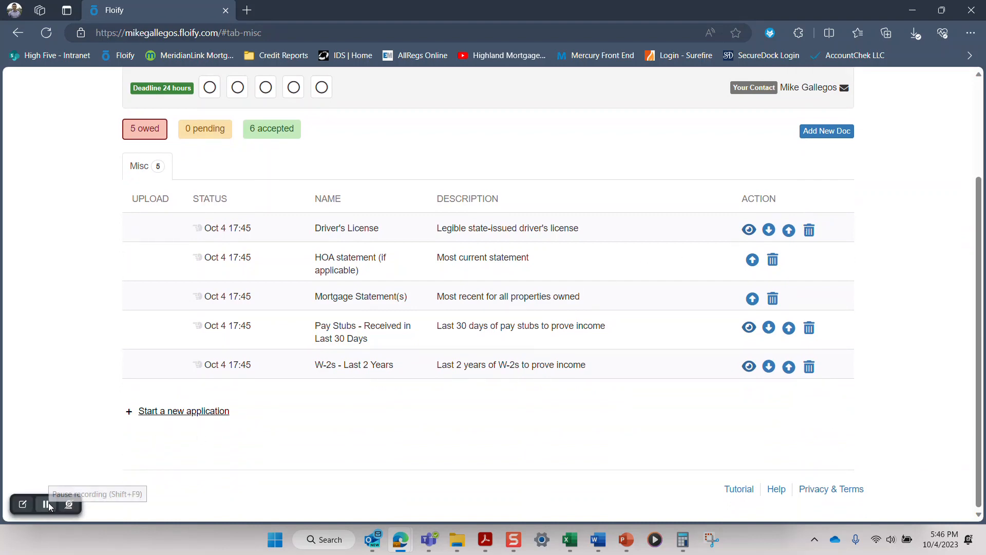
mouse_move(49, 503)
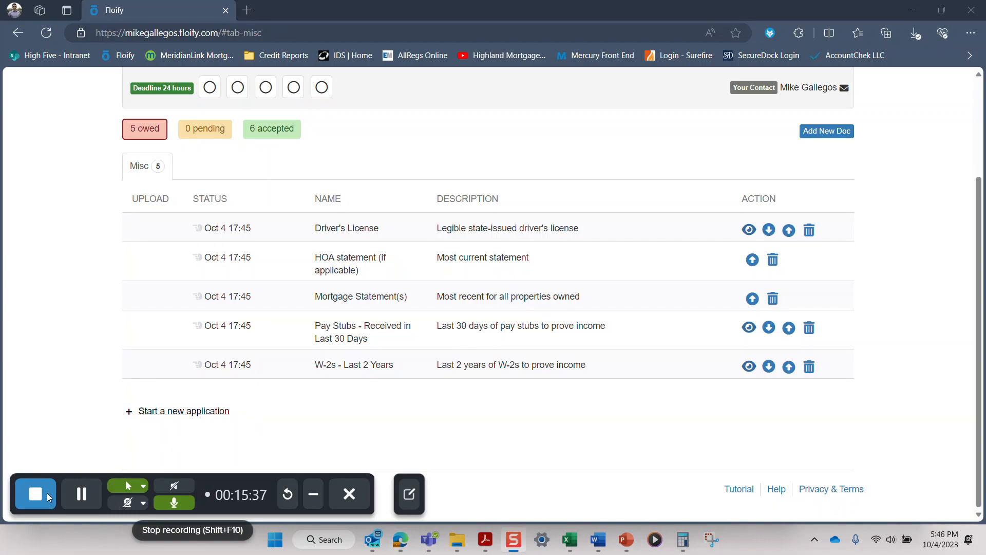